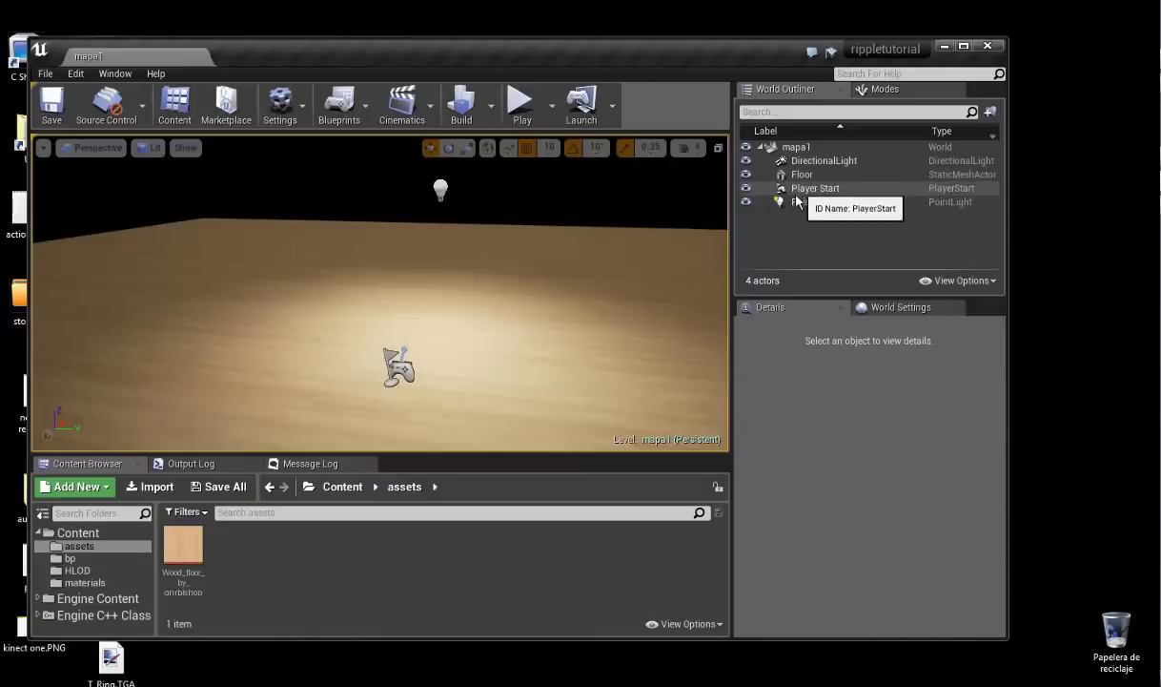
- Browse the project's bp, HLOD and materials folders in the Content Browser
{"action": "left_click", "coordinate": [84, 561]}
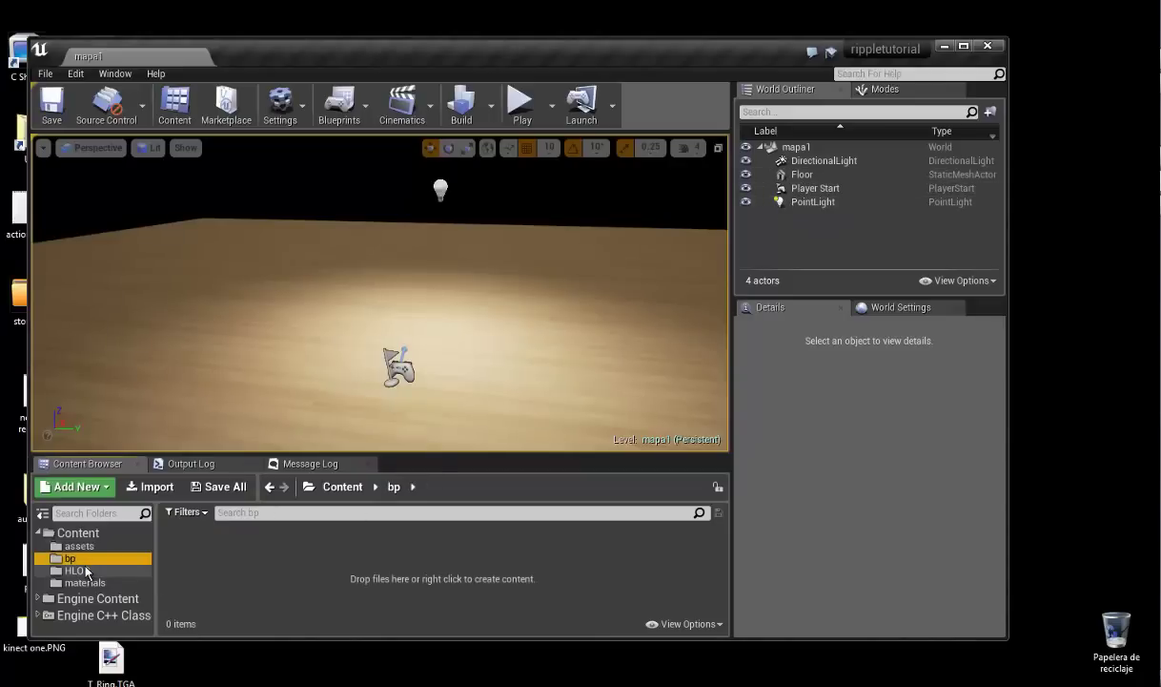
{"action": "left_click", "coordinate": [76, 570]}
{"action": "left_click", "coordinate": [85, 581]}
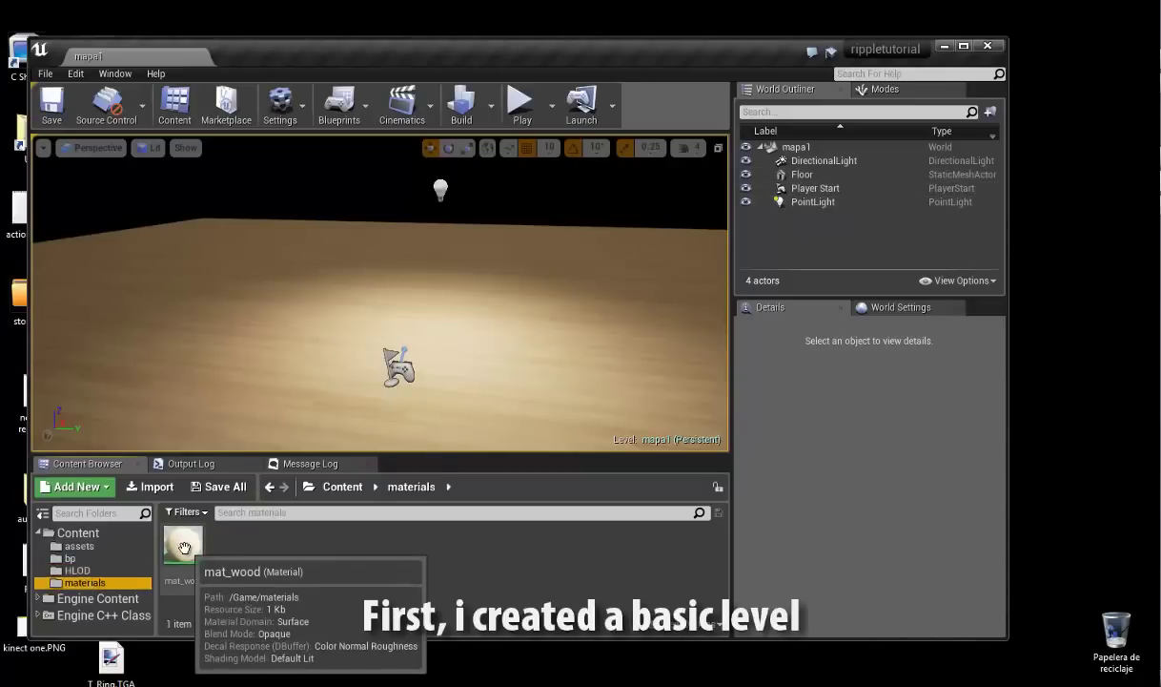
{"action": "left_click", "coordinate": [74, 558]}
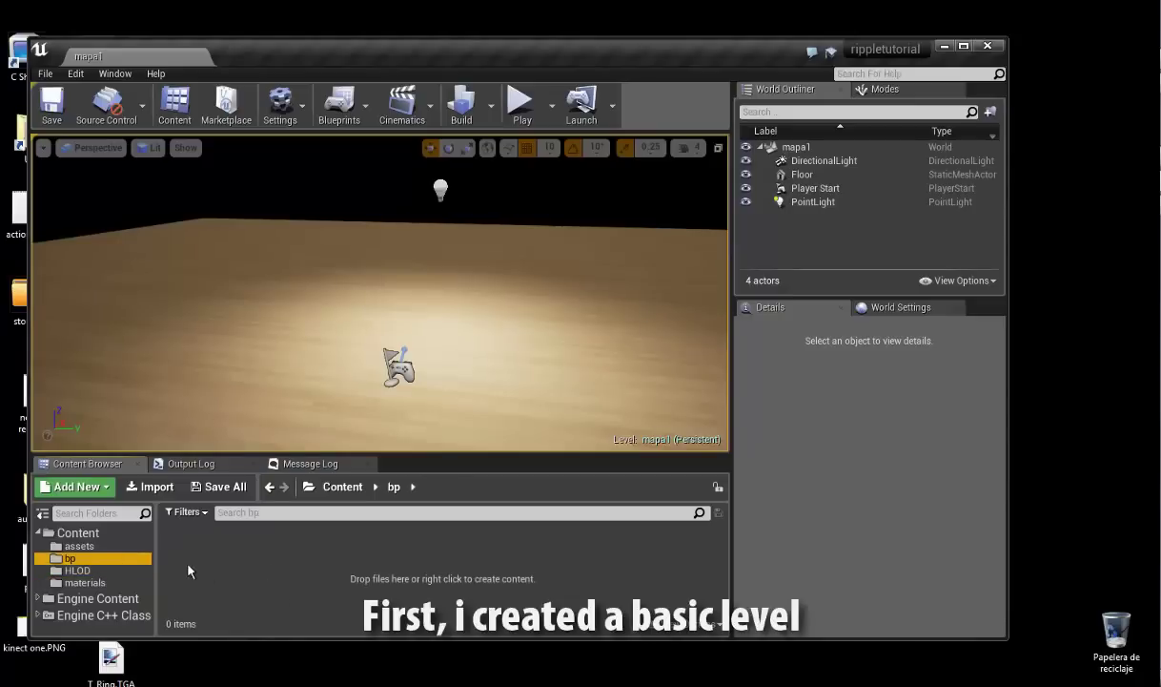
{"action": "left_click", "coordinate": [85, 582]}
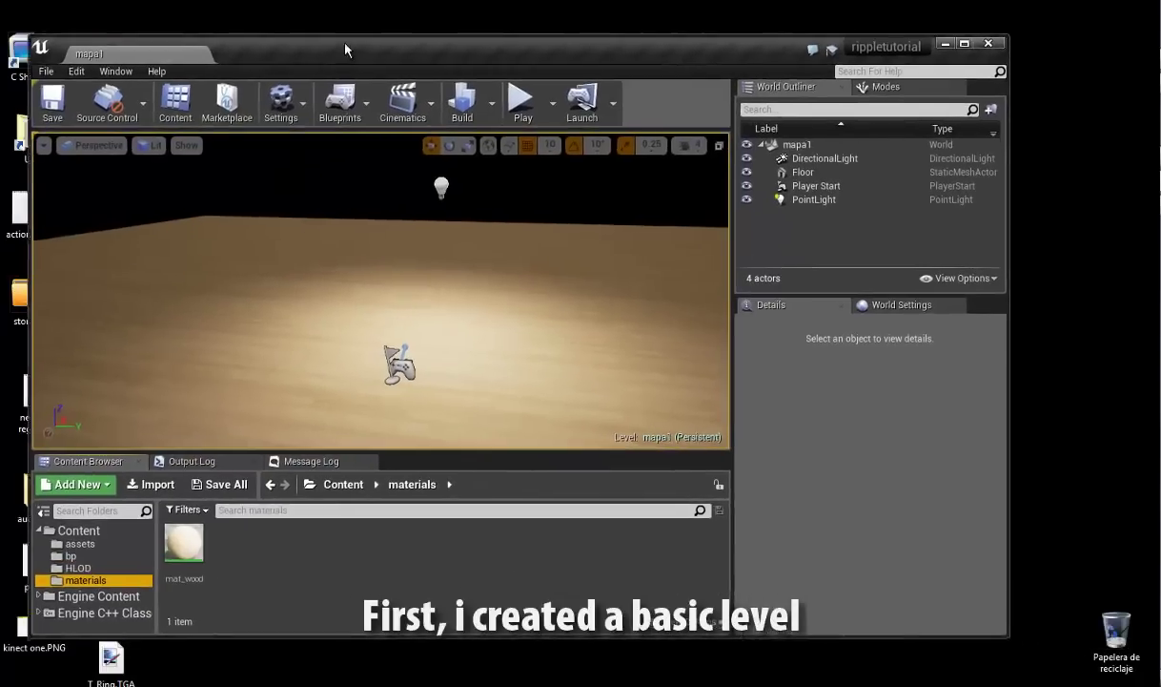
{"action": "left_click_drag", "start_coordinate": [354, 55], "coordinate": [343, 41]}
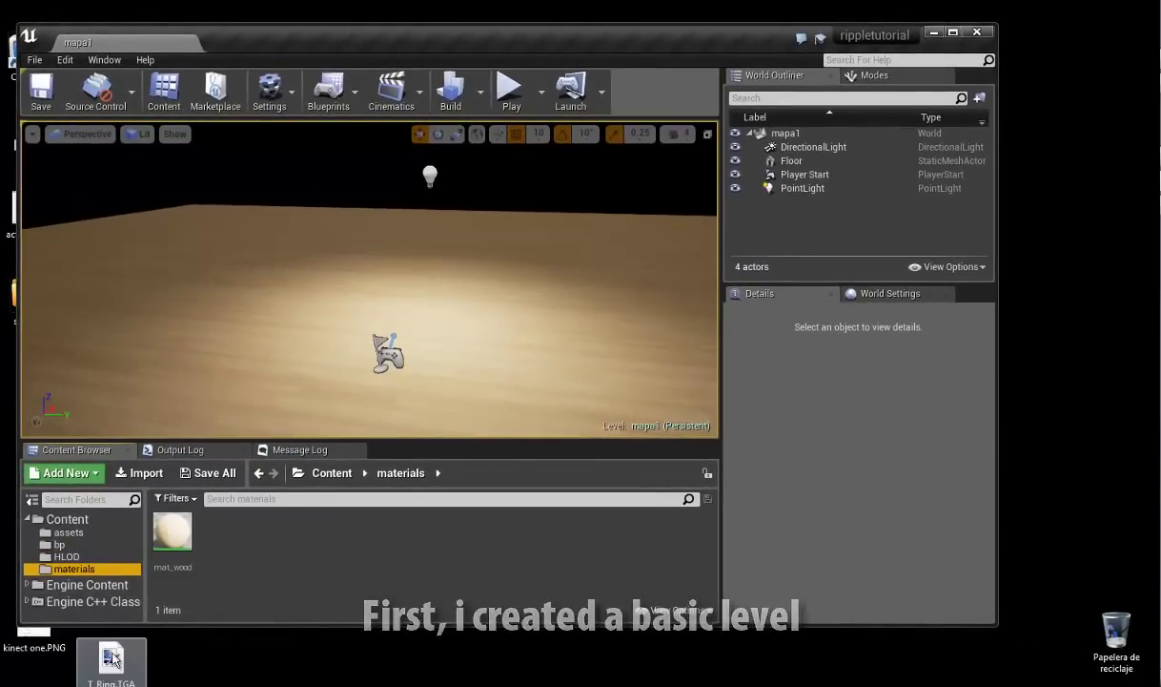
- Preview the T_Ring.TGA ring texture and import it into the assets folder
{"action": "left_click", "coordinate": [105, 533]}
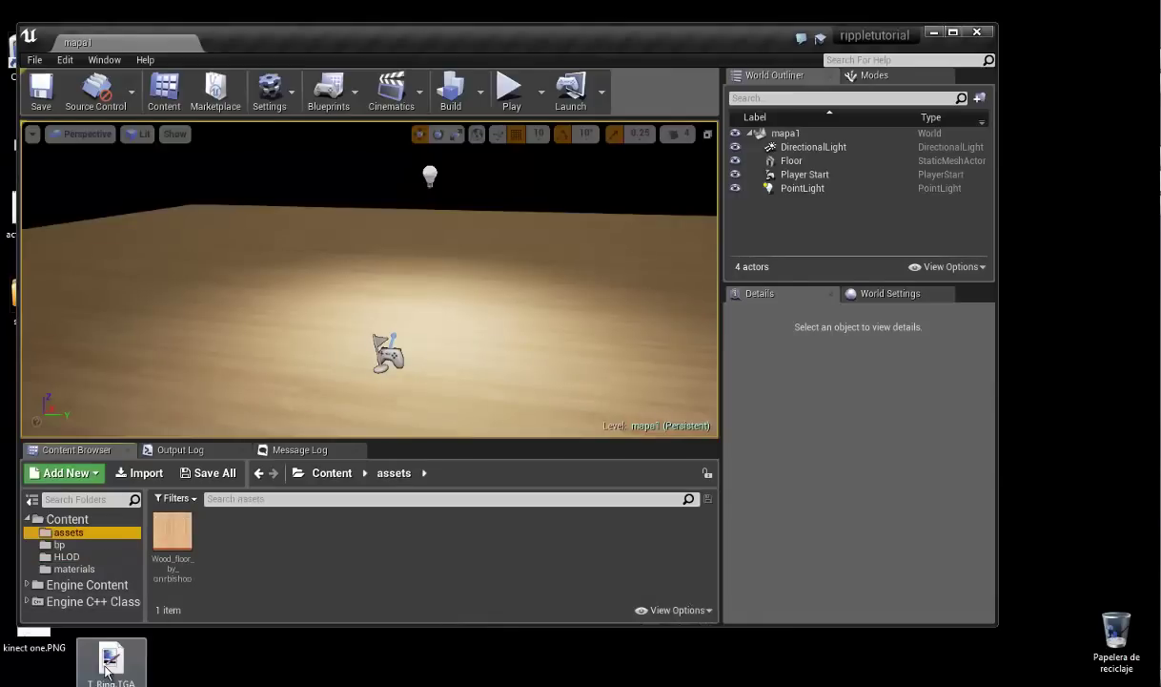
{"action": "left_click_drag", "start_coordinate": [125, 656], "coordinate": [109, 658]}
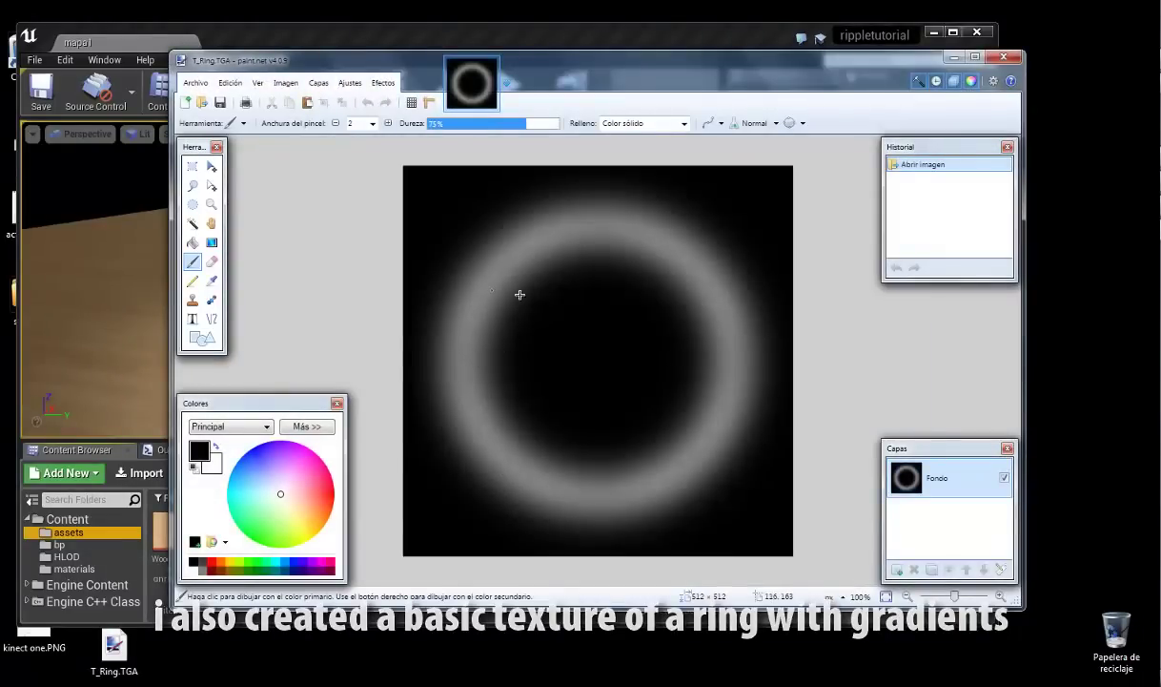
{"action": "left_click", "coordinate": [1001, 58]}
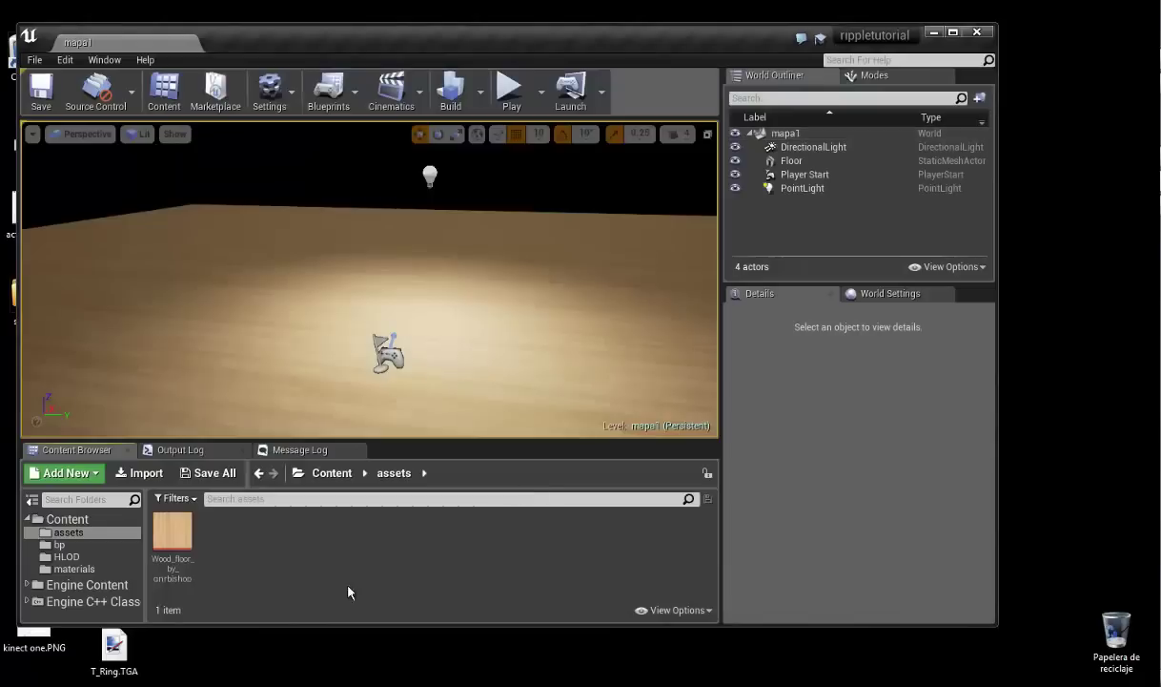
{"action": "left_click_drag", "start_coordinate": [263, 546], "coordinate": [286, 565]}
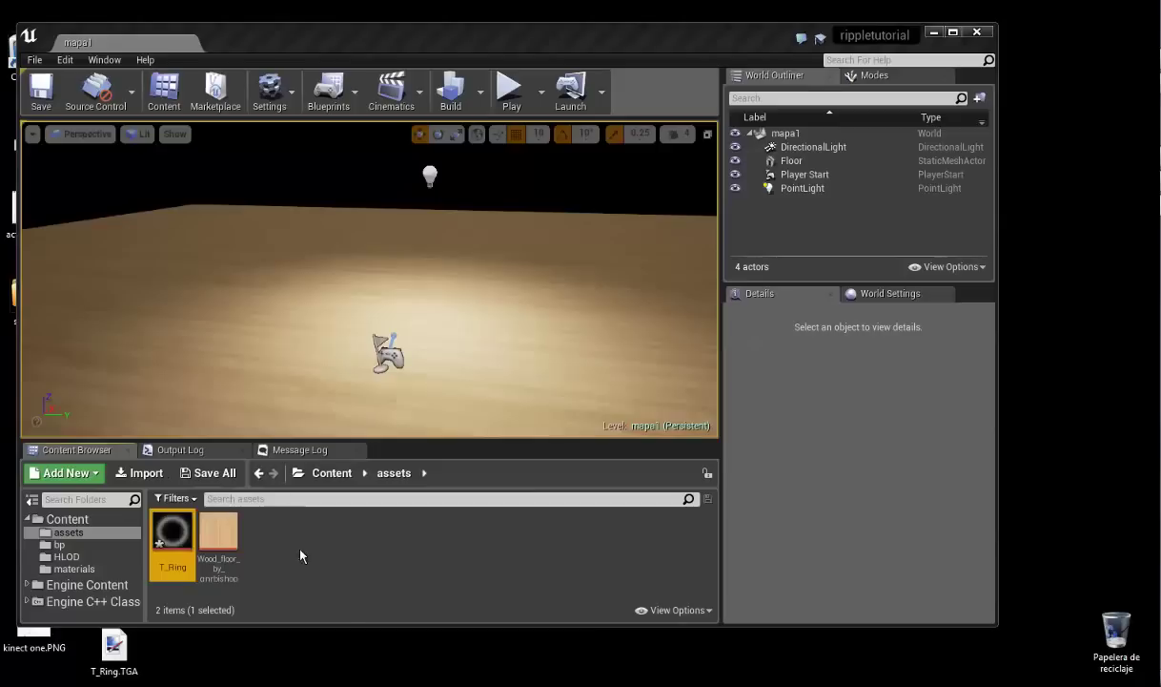
- Create a material named ripplematerial from T_Ring and move it into the materials folder
{"action": "right_click", "coordinate": [170, 532]}
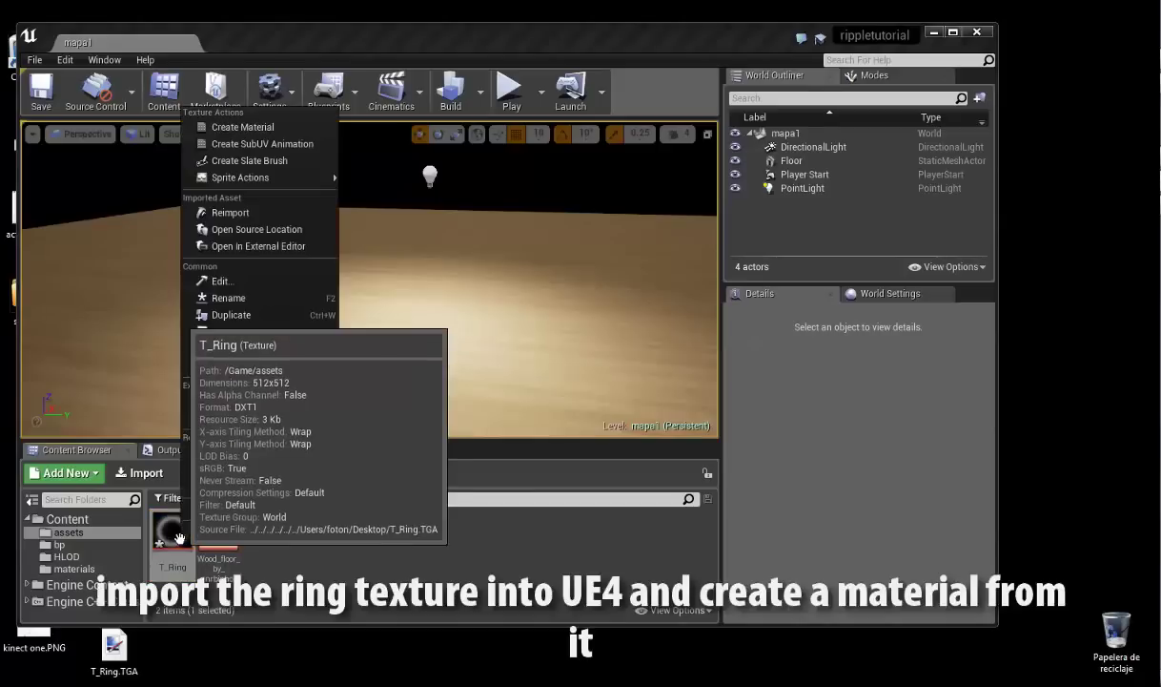
{"action": "left_click", "coordinate": [273, 129]}
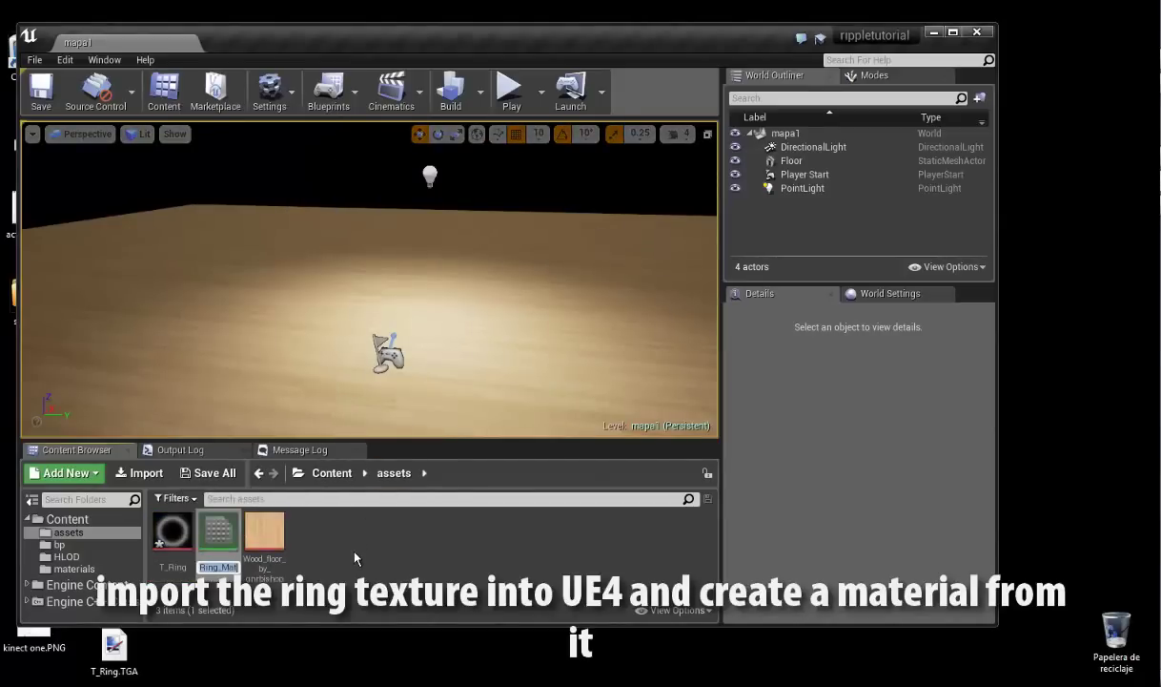
{"action": "type", "text": "ripplem"}
{"action": "type", "text": "aterial"}
{"action": "key", "text": "Return"}
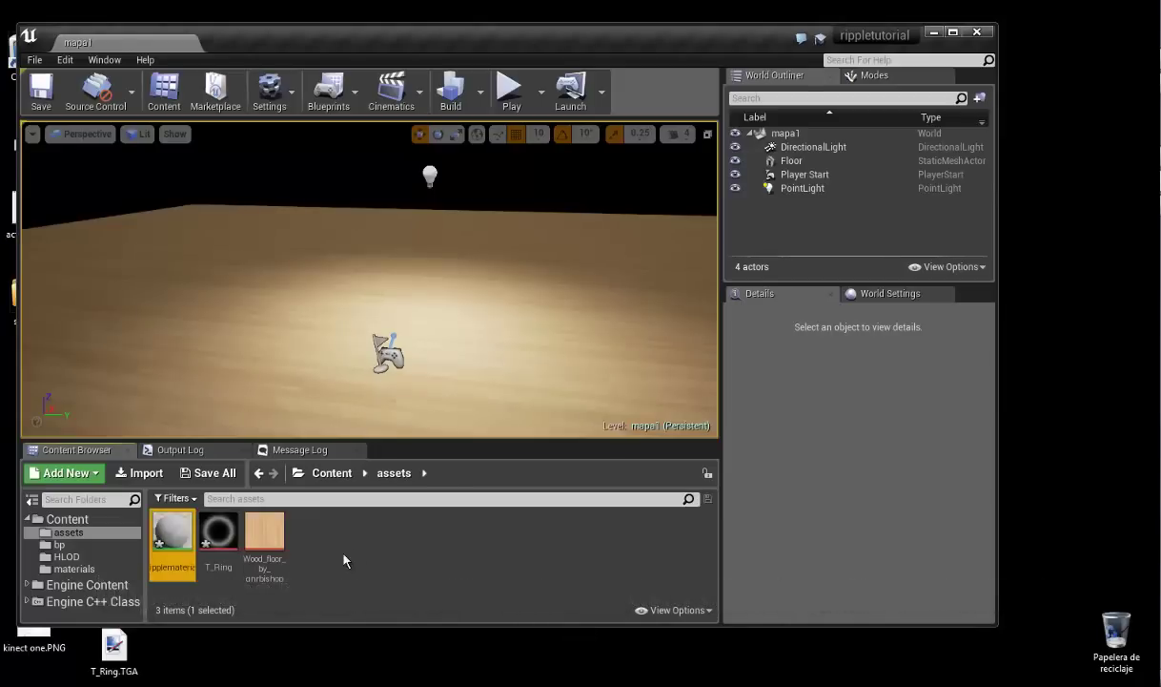
{"action": "left_click_drag", "start_coordinate": [171, 532], "coordinate": [91, 570]}
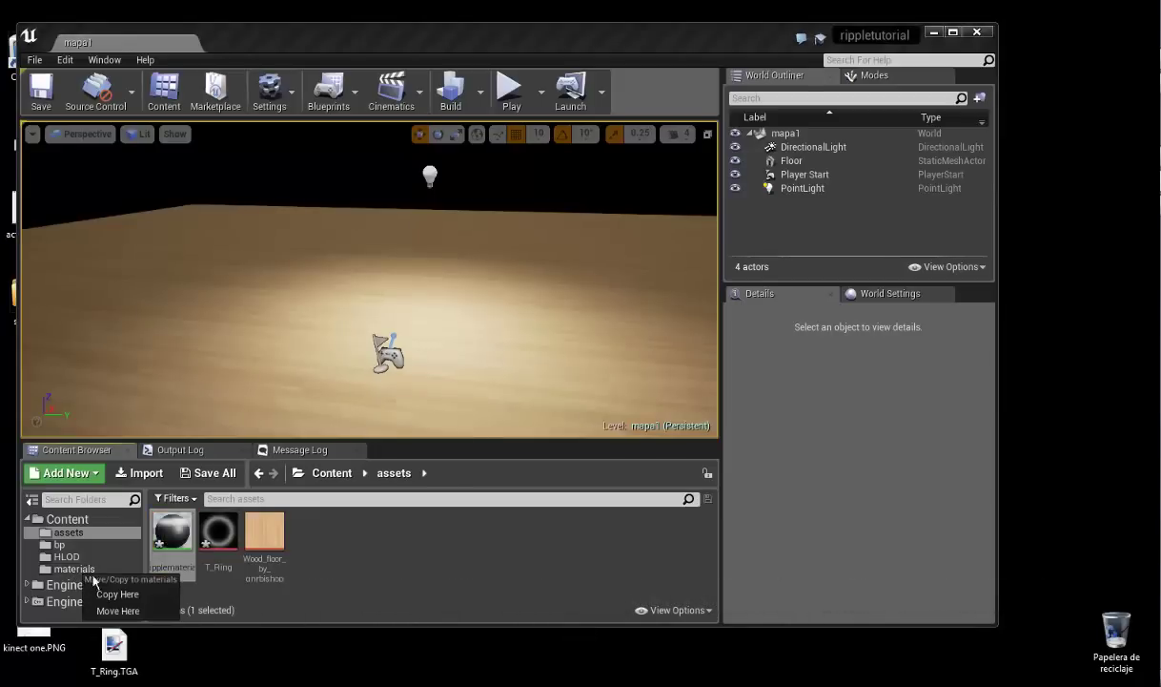
{"action": "left_click", "coordinate": [115, 610]}
{"action": "left_click", "coordinate": [74, 568]}
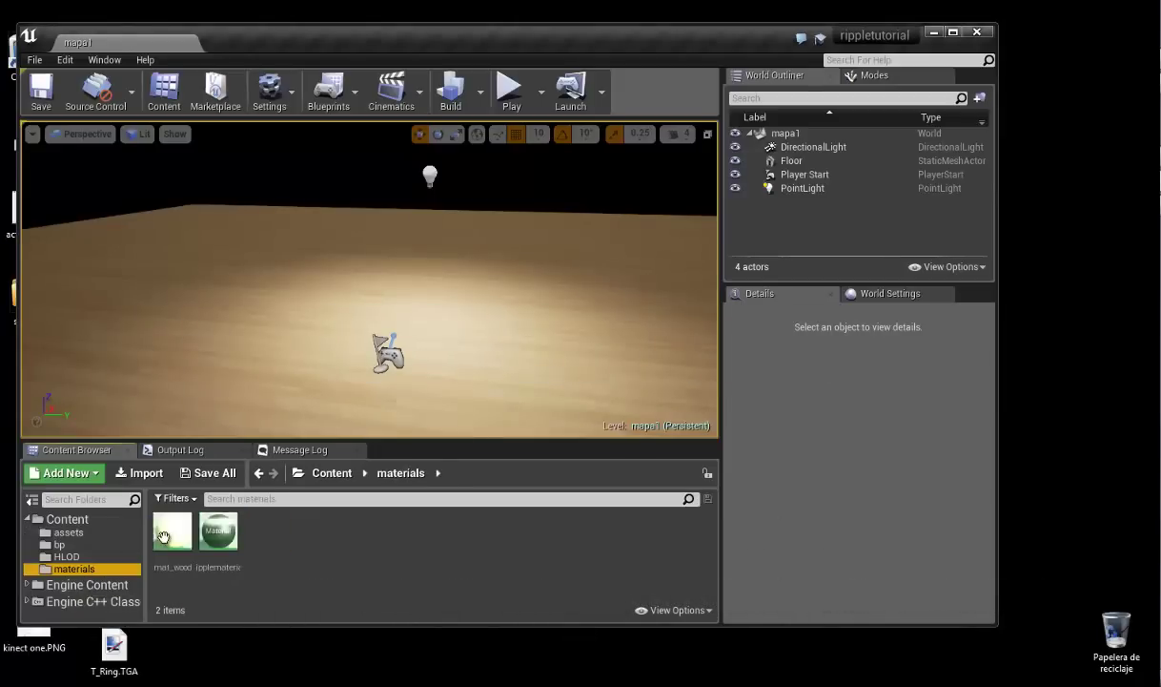
- Open ripplematerial in the material editor and set its Blend Mode to Translucent
{"action": "double_click", "coordinate": [218, 530]}
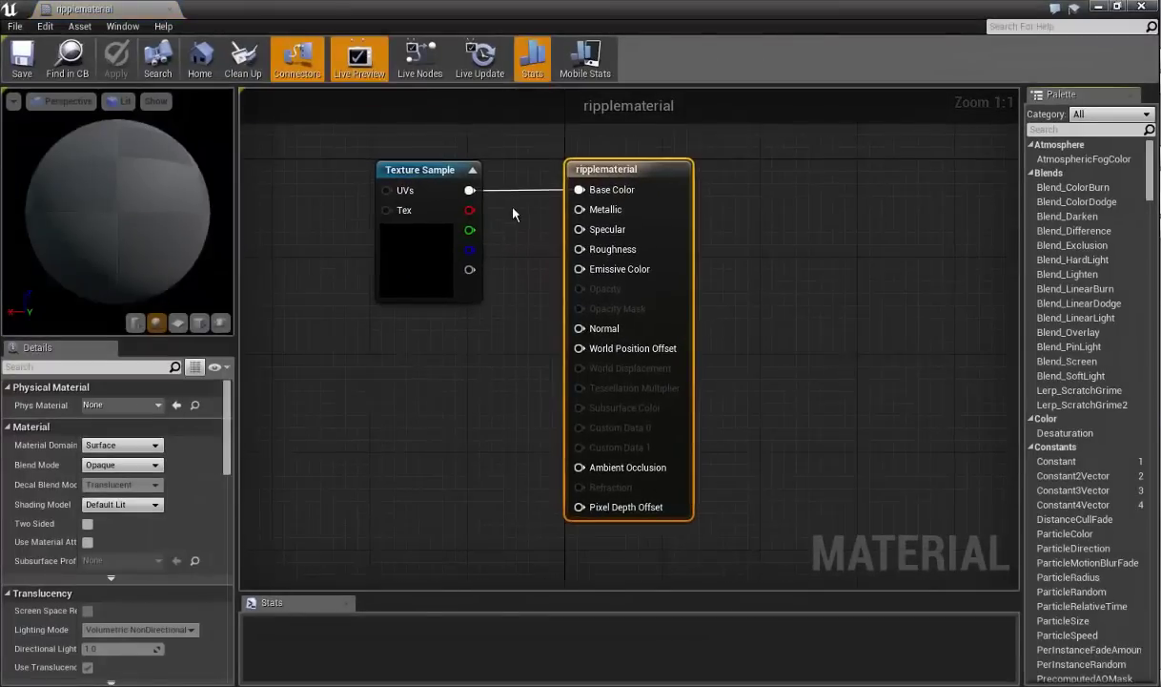
{"action": "left_click_drag", "start_coordinate": [443, 169], "coordinate": [292, 169]}
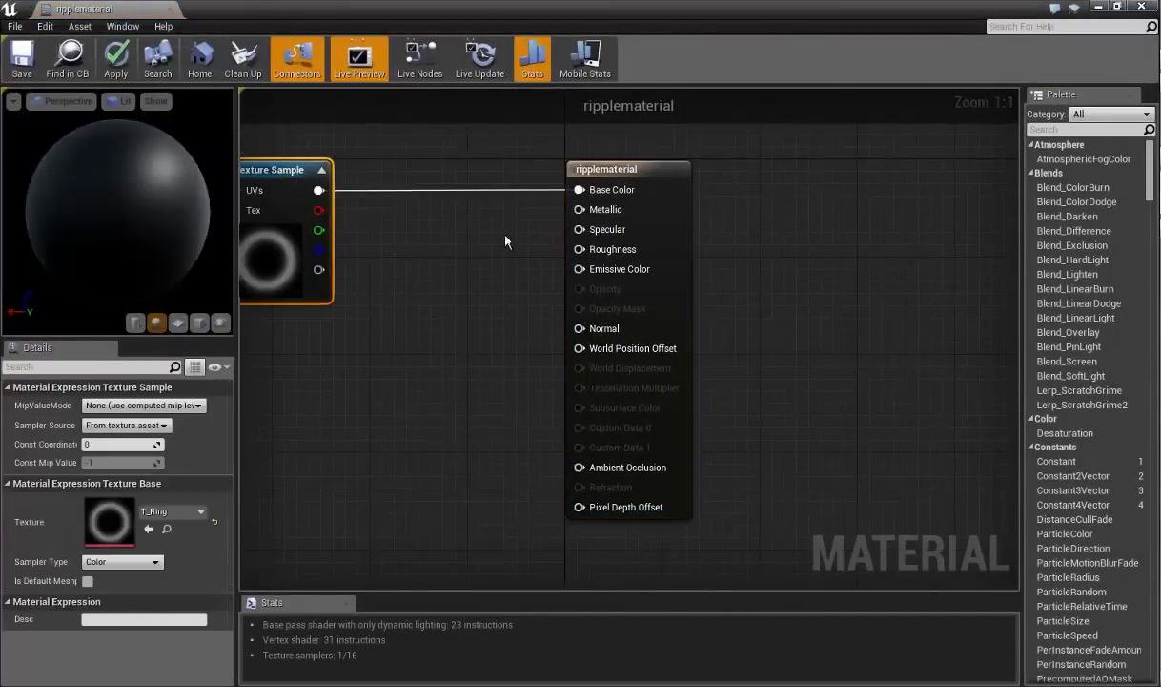
{"action": "right_click_drag", "start_coordinate": [505, 241], "coordinate": [601, 232]}
{"action": "left_click", "coordinate": [724, 158]}
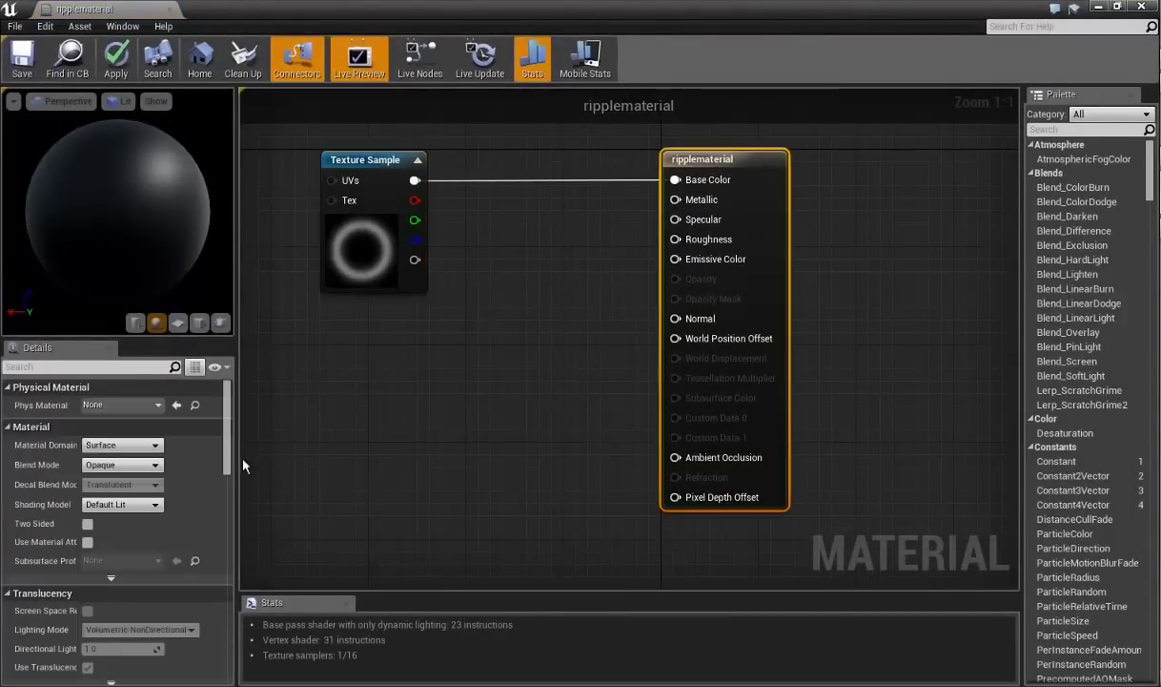
{"action": "left_click", "coordinate": [114, 464]}
{"action": "left_click", "coordinate": [139, 474]}
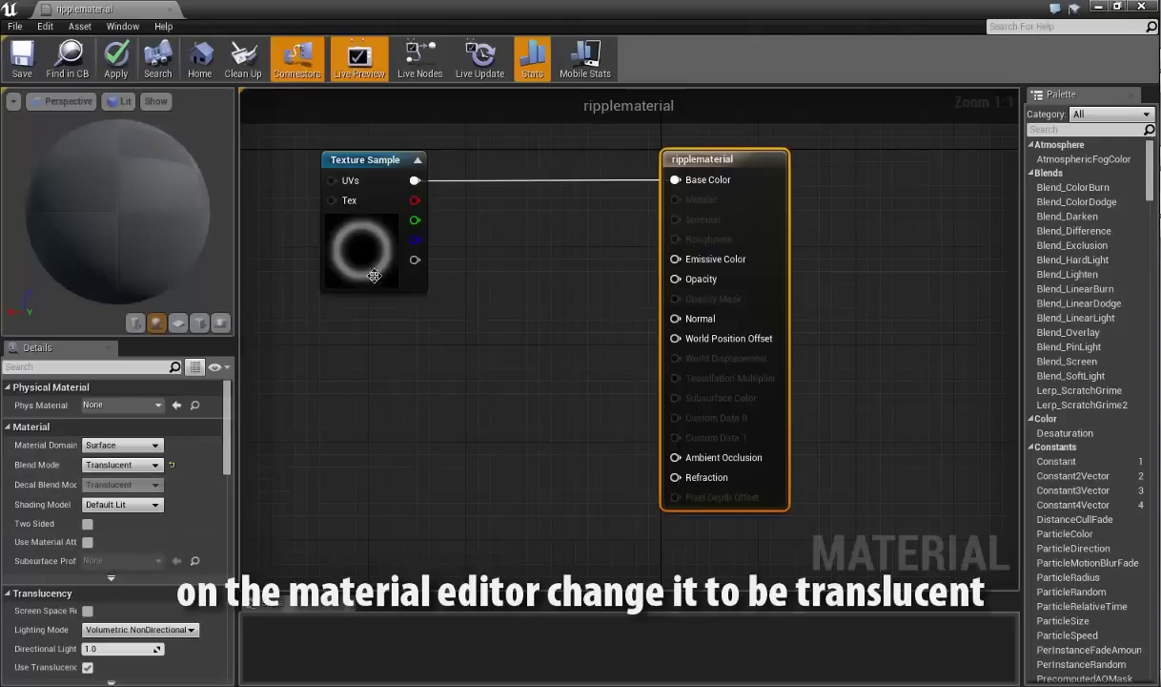
- Disconnect Base Color and wire the Texture Sample's RGB output into Opacity instead
{"action": "left_click", "coordinate": [414, 180], "text": "alt"}
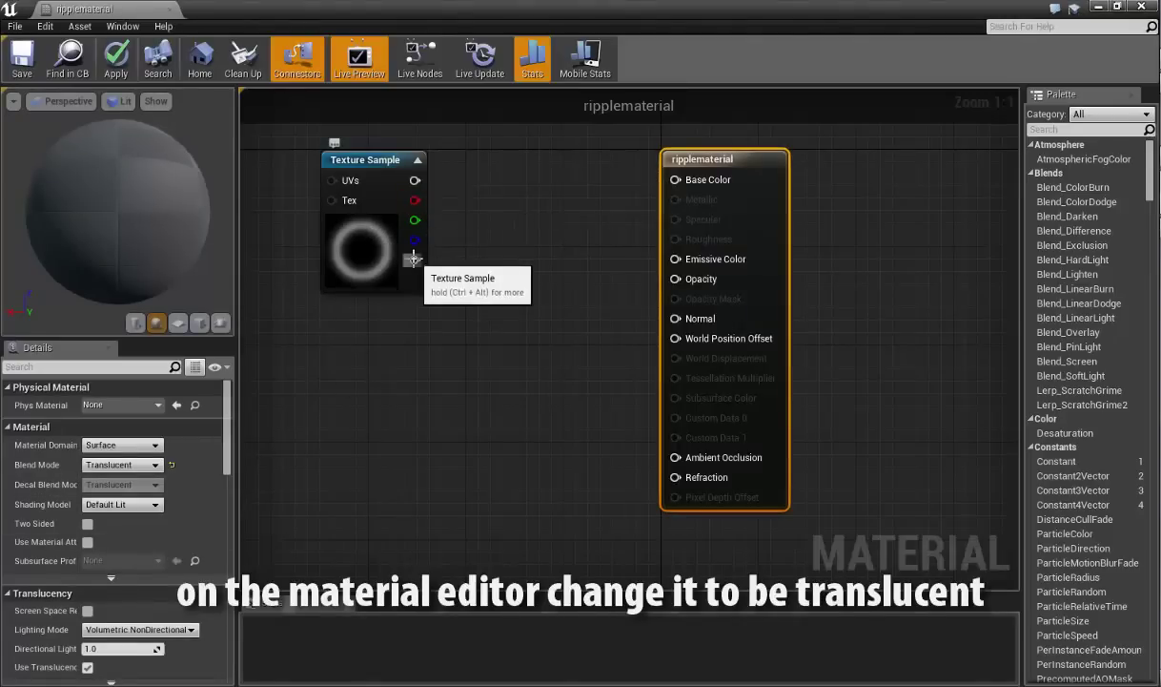
{"action": "left_click_drag", "start_coordinate": [414, 263], "coordinate": [677, 258]}
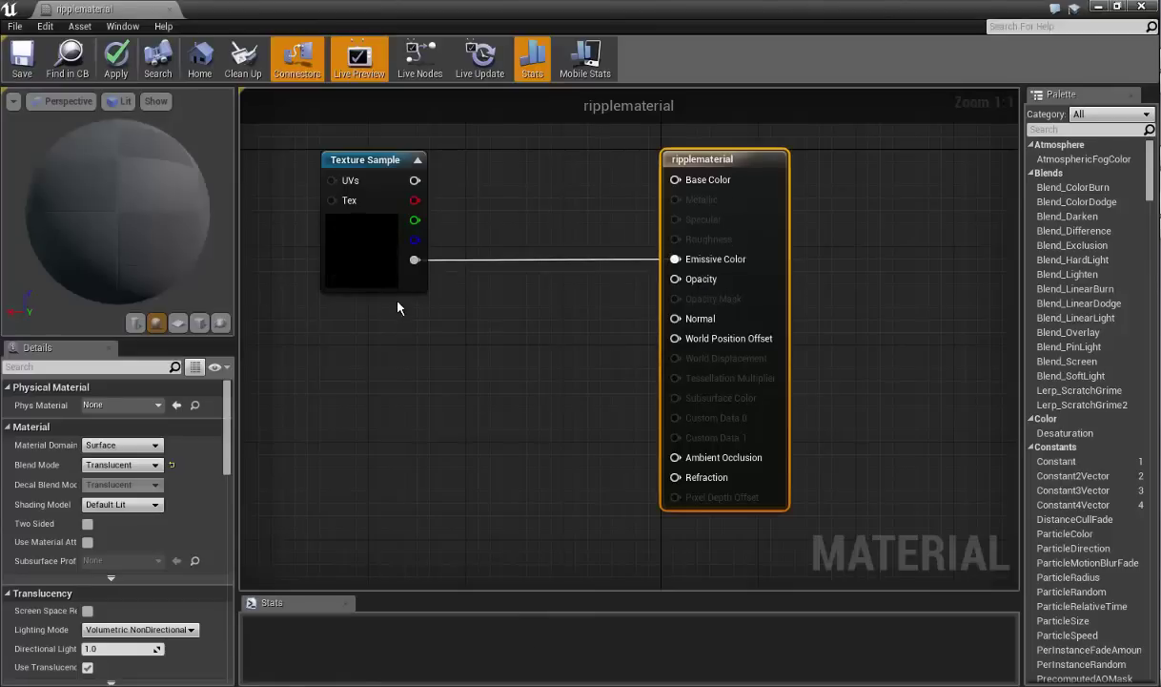
{"action": "left_click", "coordinate": [199, 322]}
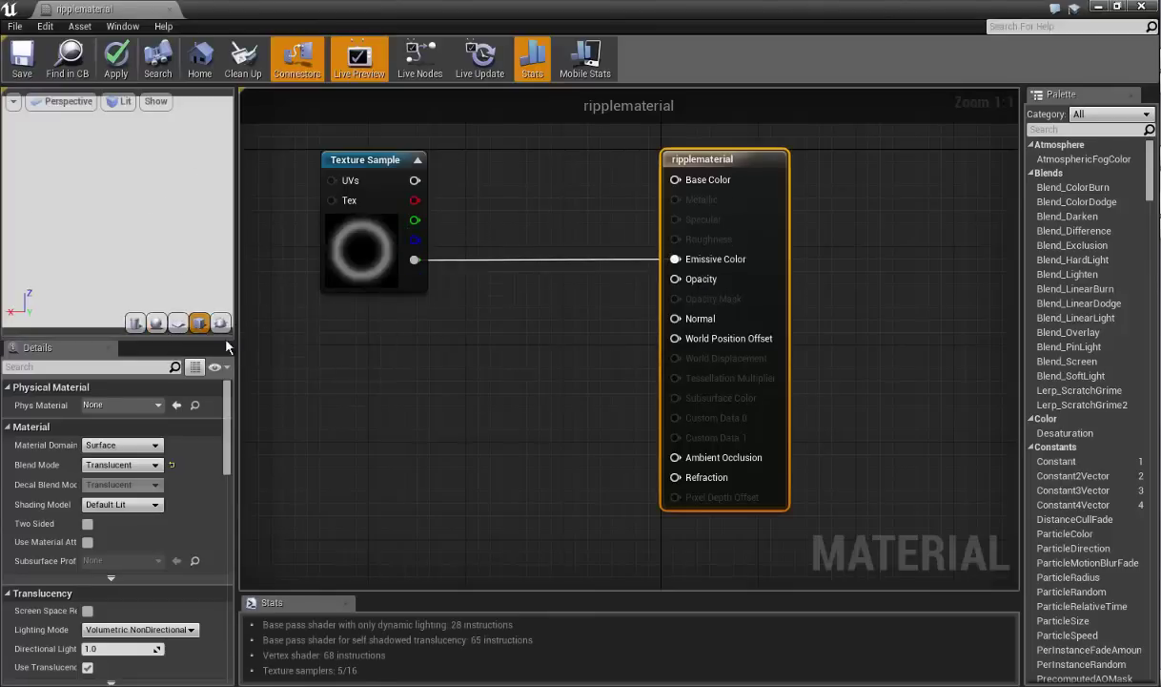
{"action": "left_click", "coordinate": [414, 259], "text": "alt"}
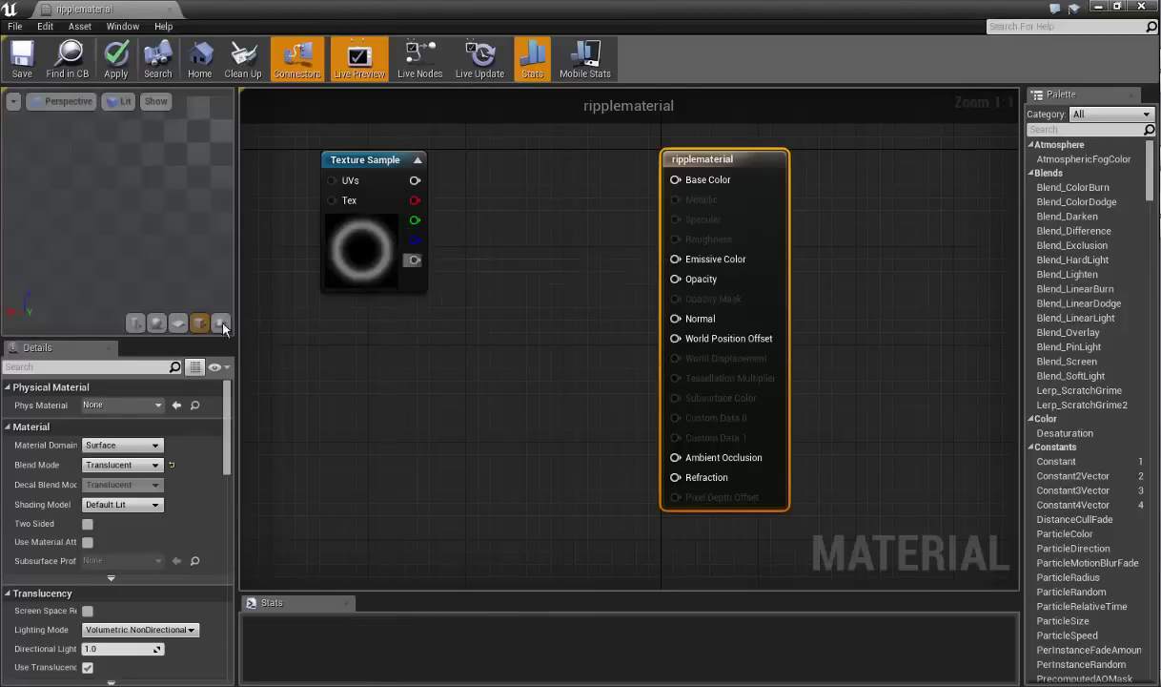
{"action": "left_click_drag", "start_coordinate": [414, 181], "coordinate": [677, 279]}
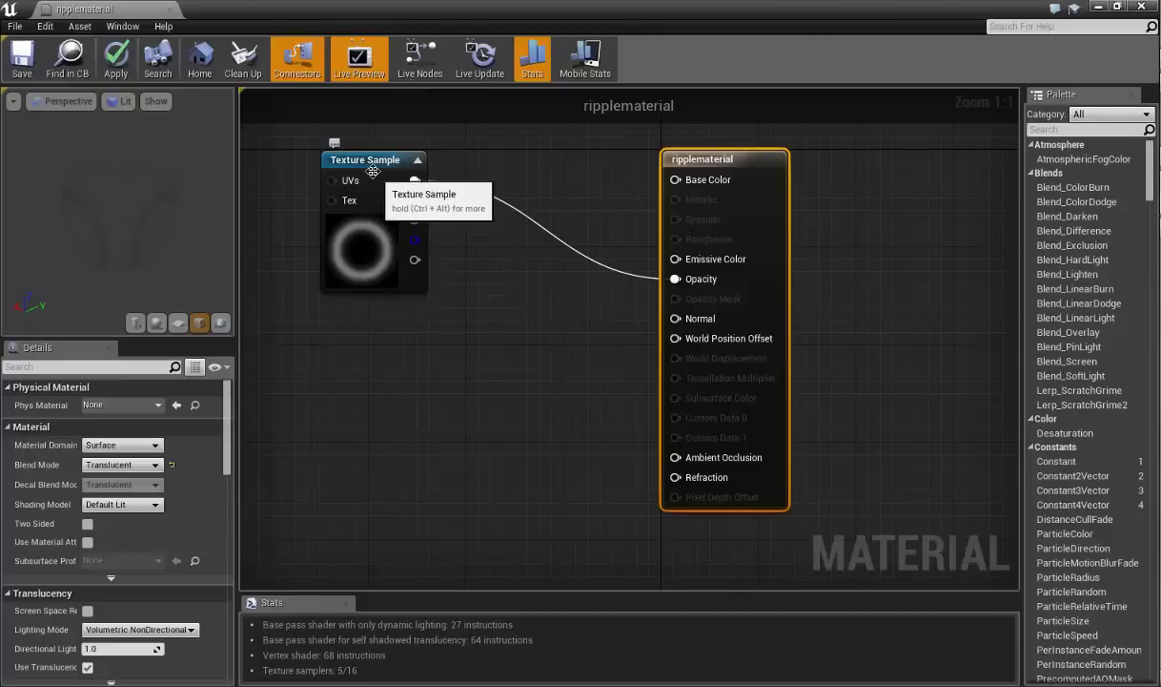
{"action": "left_click_drag", "start_coordinate": [381, 183], "coordinate": [331, 183]}
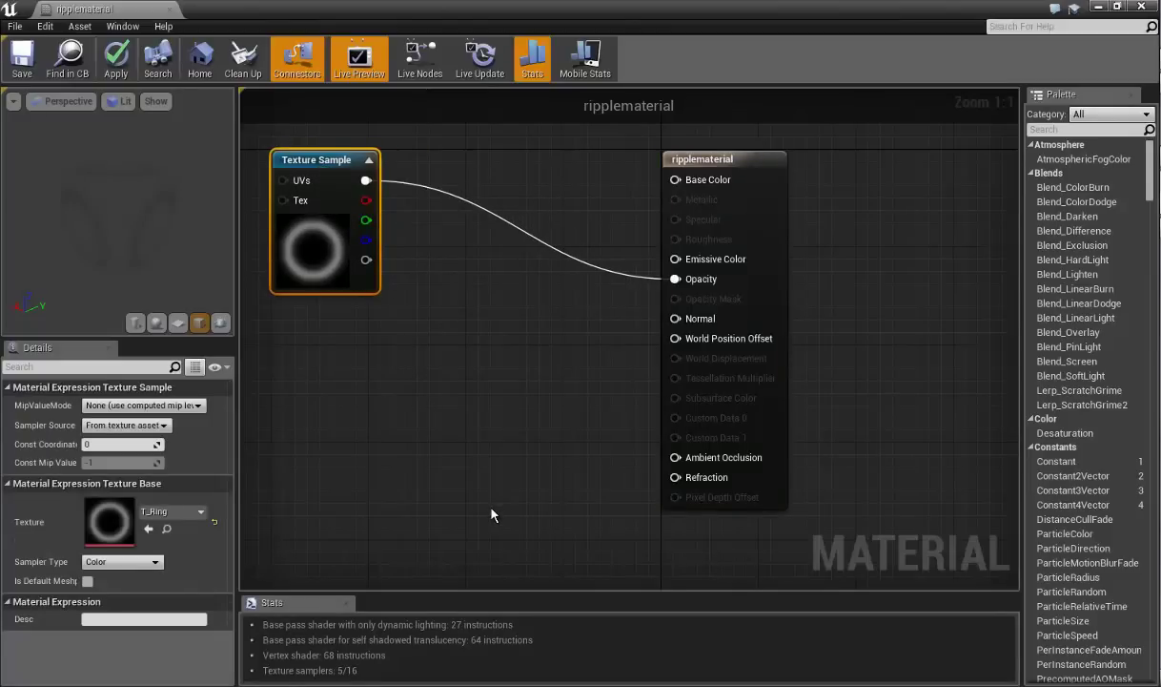
- Add a OneMinus node and feed the texture's red channel into it
{"action": "right_click", "coordinate": [453, 436]}
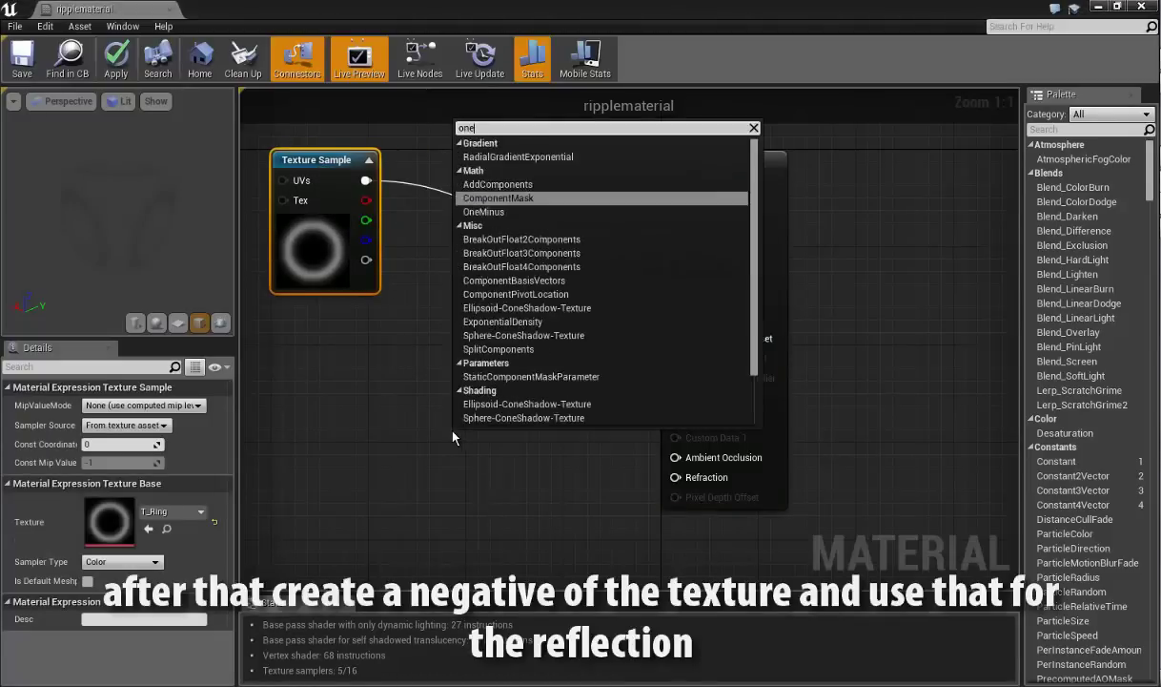
{"action": "type", "text": "oneminus"}
{"action": "key", "text": "Return"}
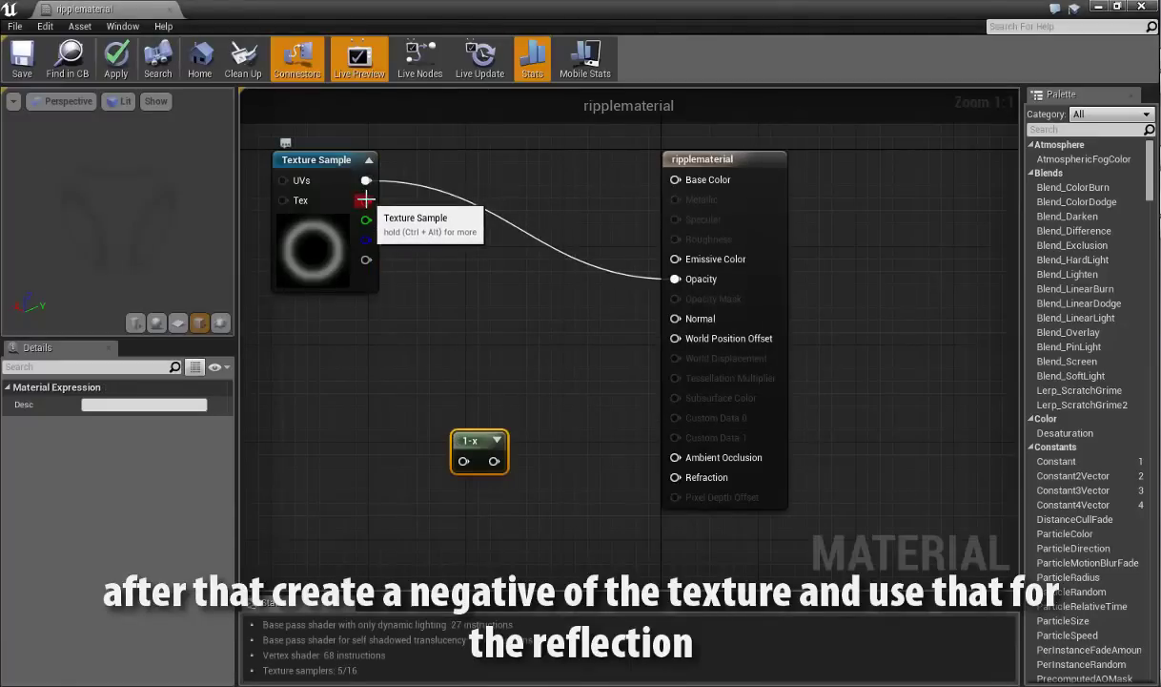
{"action": "mouse_move", "coordinate": [366, 200]}
{"action": "left_mouse_down"}
{"action": "mouse_move", "coordinate": [474, 455]}
{"action": "mouse_move", "coordinate": [677, 477]}
{"action": "left_mouse_up"}
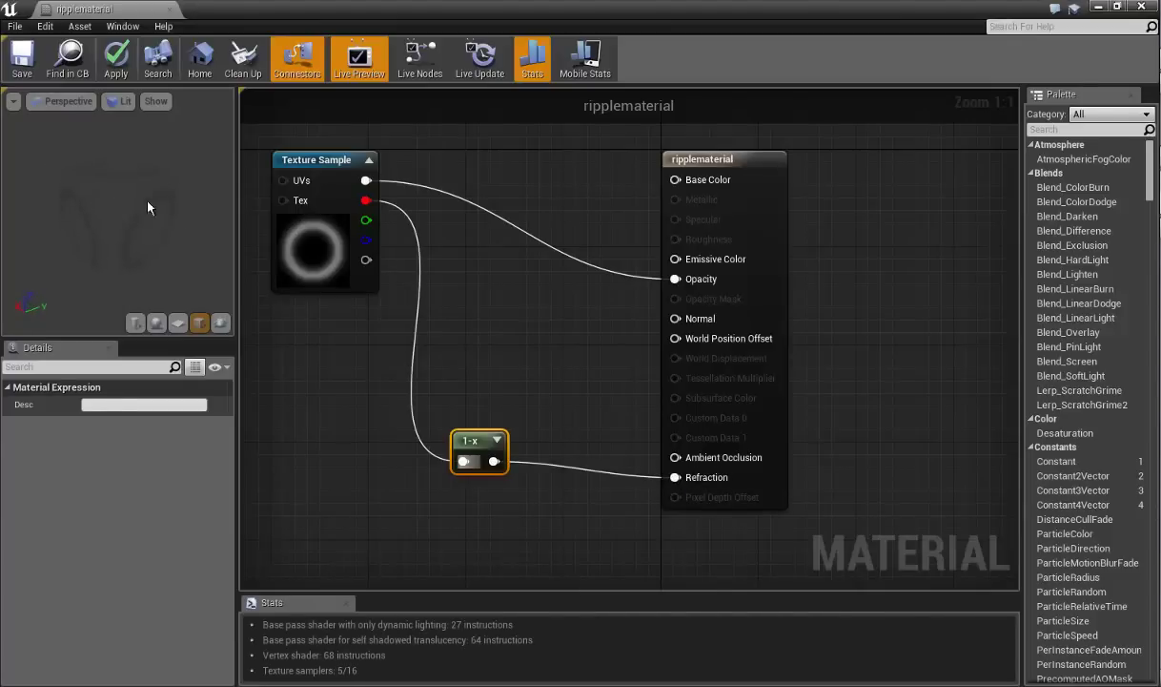
- Make ripplematerial Two Sided and assign T_Ring to the Texture Sample node
{"action": "left_click", "coordinate": [711, 160]}
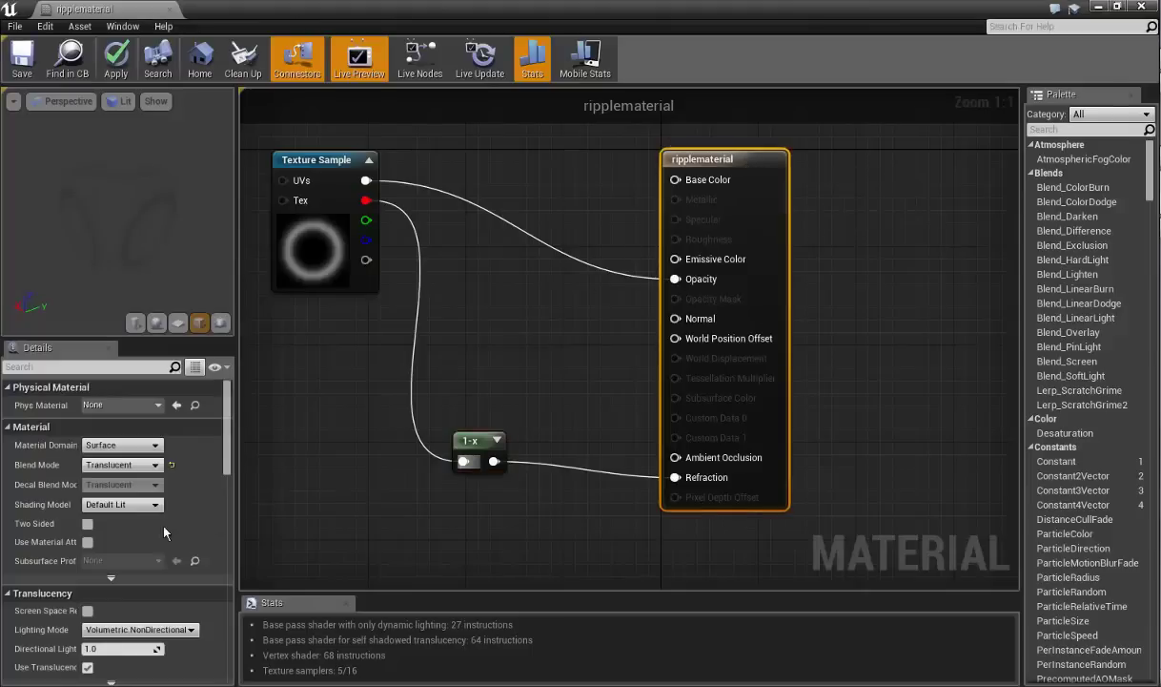
{"action": "left_click", "coordinate": [87, 524]}
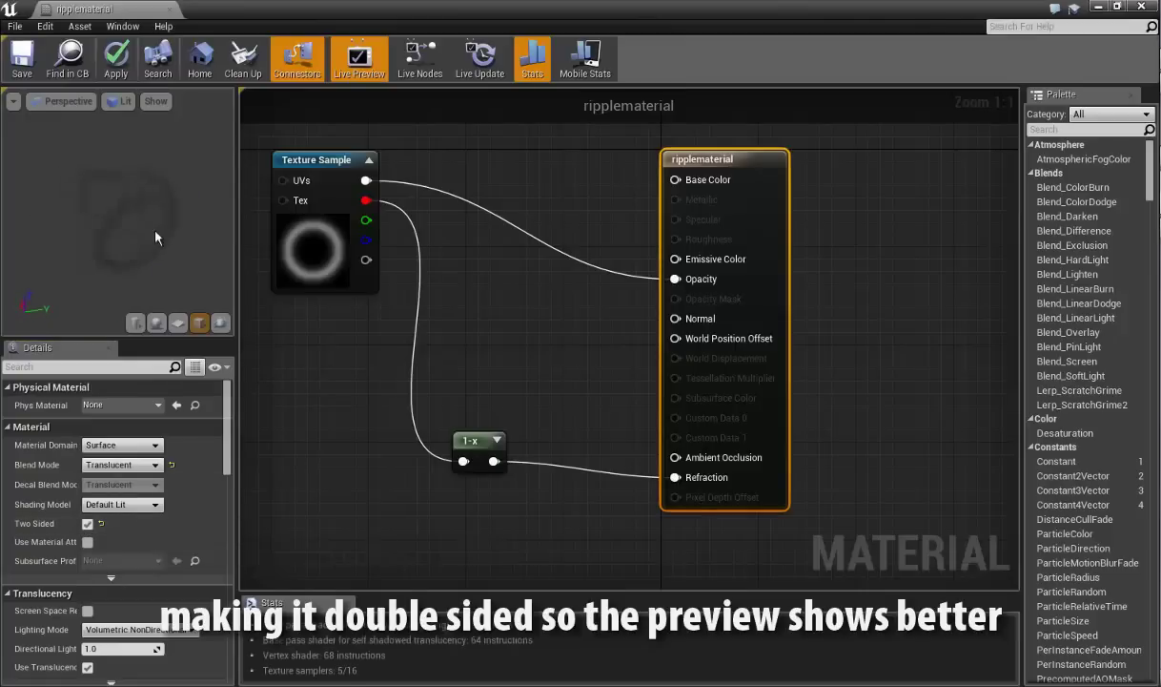
{"action": "left_click", "coordinate": [302, 244]}
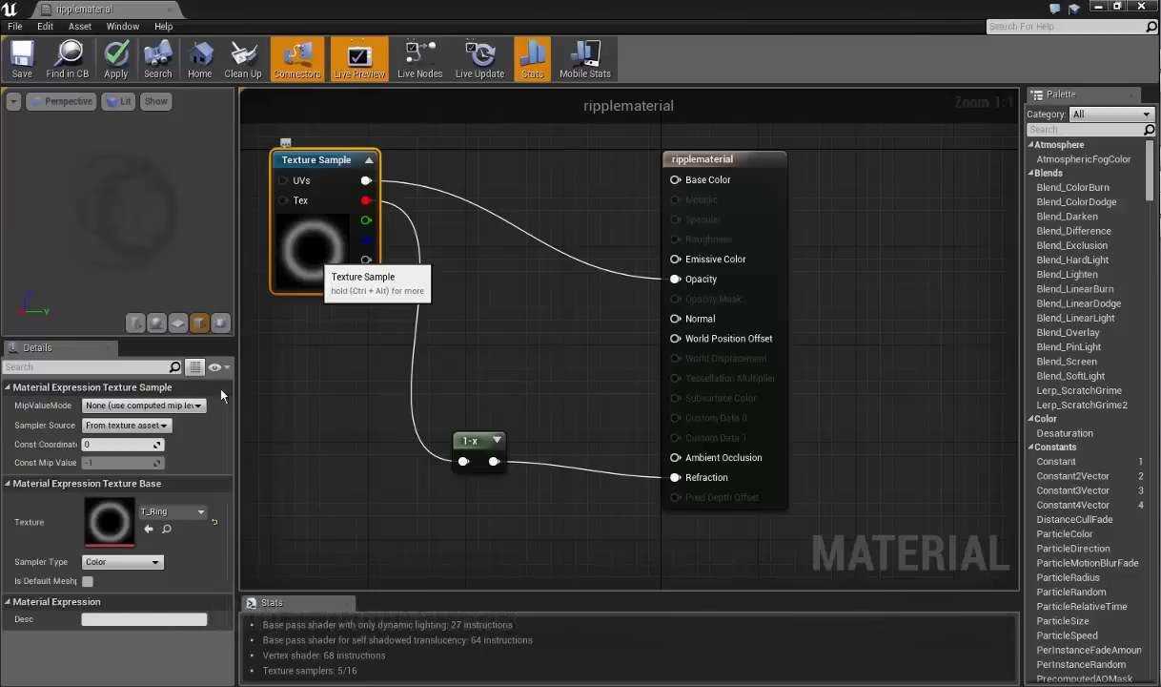
{"action": "left_click", "coordinate": [148, 530]}
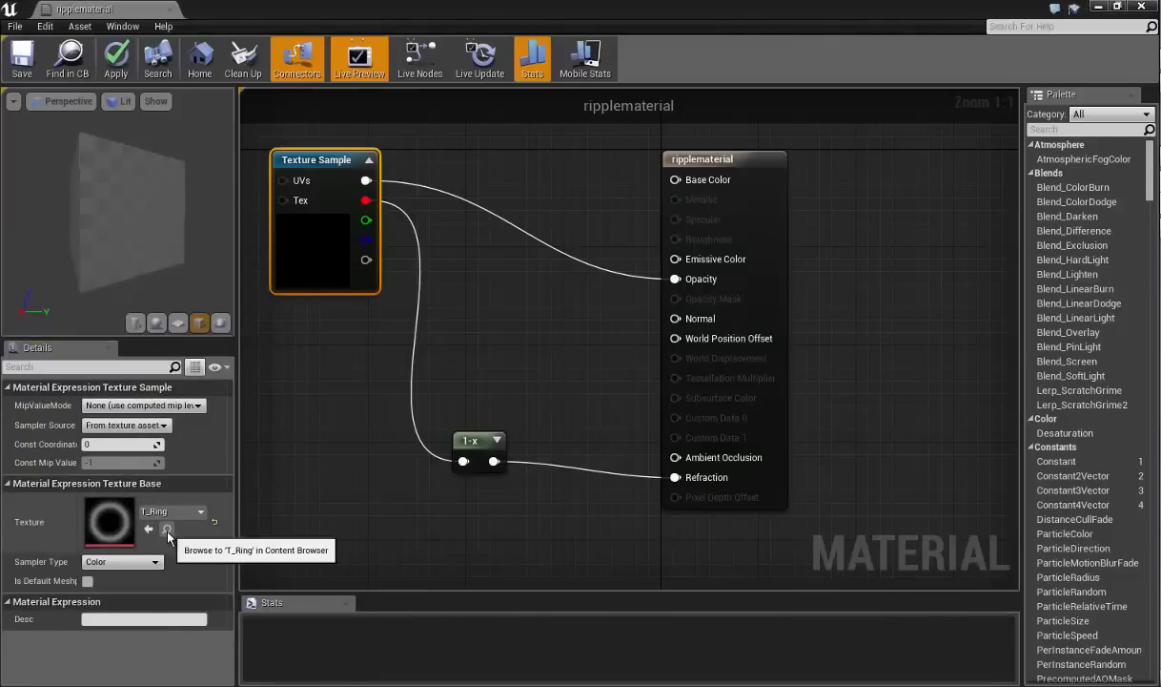
{"action": "double_click", "coordinate": [362, 9]}
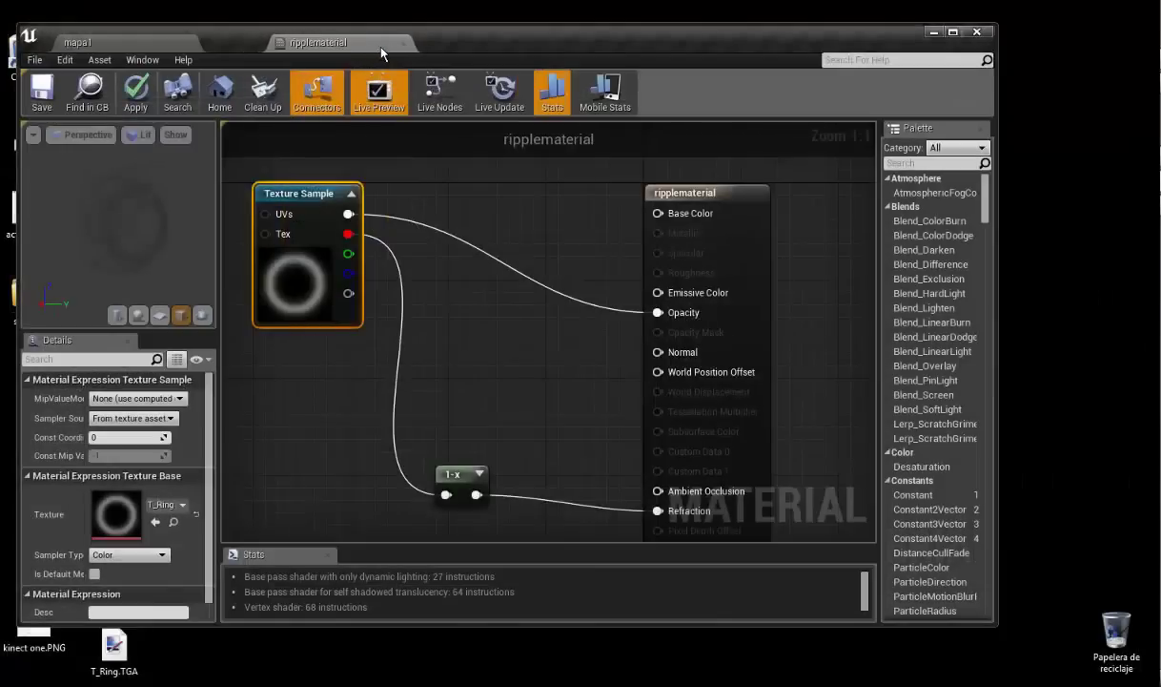
{"action": "left_click", "coordinate": [86, 42]}
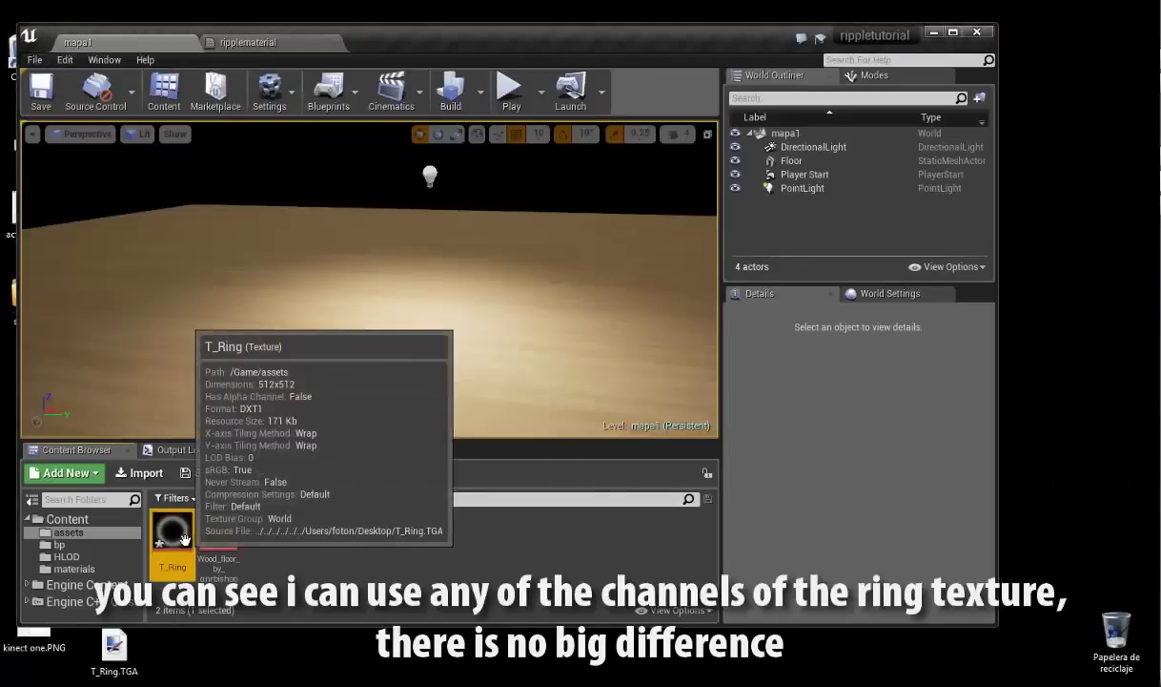
{"action": "double_click", "coordinate": [172, 534]}
{"action": "left_click", "coordinate": [42, 132]}
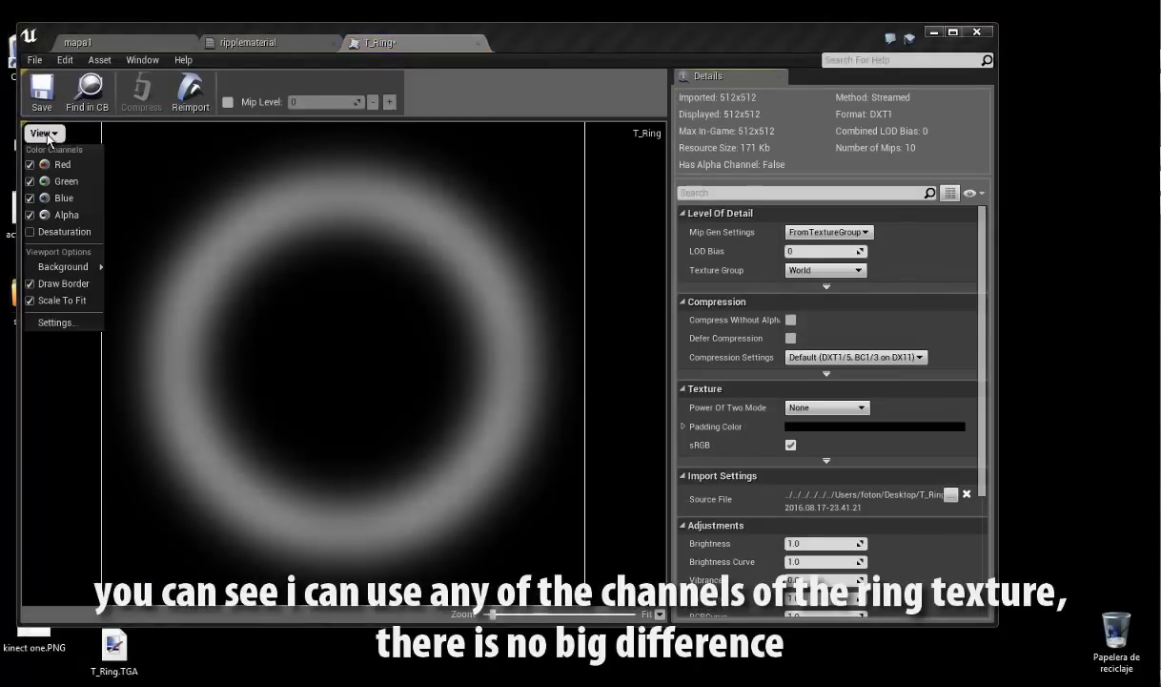
{"action": "left_click", "coordinate": [29, 182]}
{"action": "left_click", "coordinate": [30, 198]}
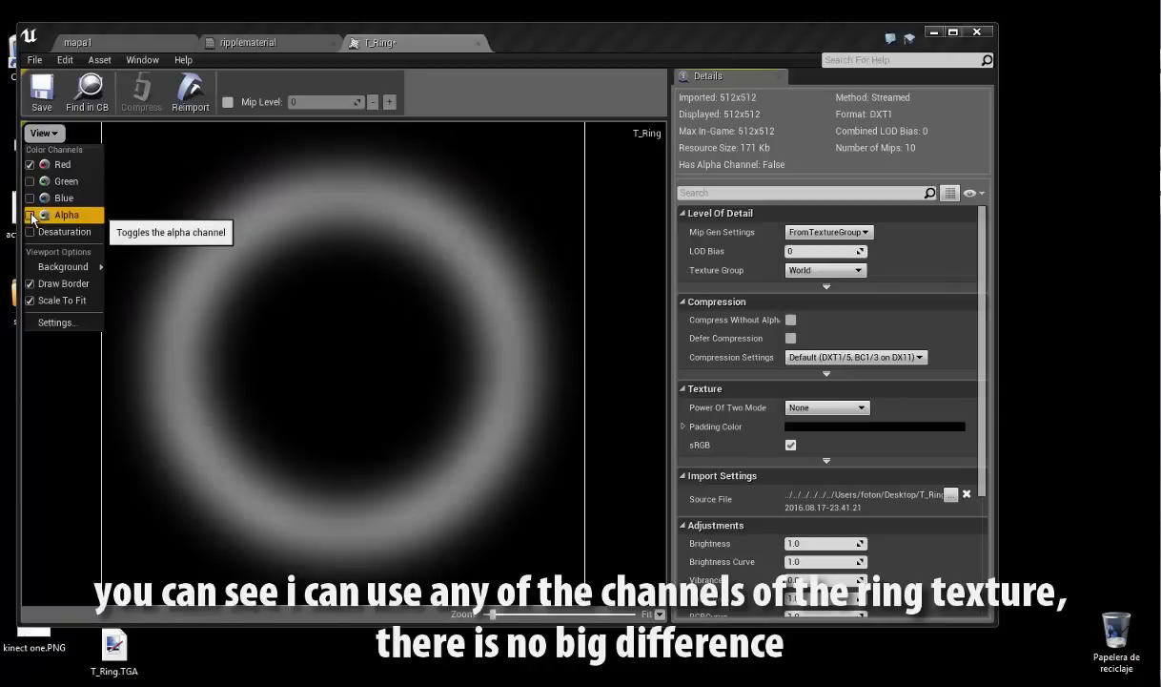
{"action": "left_click", "coordinate": [31, 214]}
{"action": "left_click", "coordinate": [30, 198]}
{"action": "left_click", "coordinate": [29, 181]}
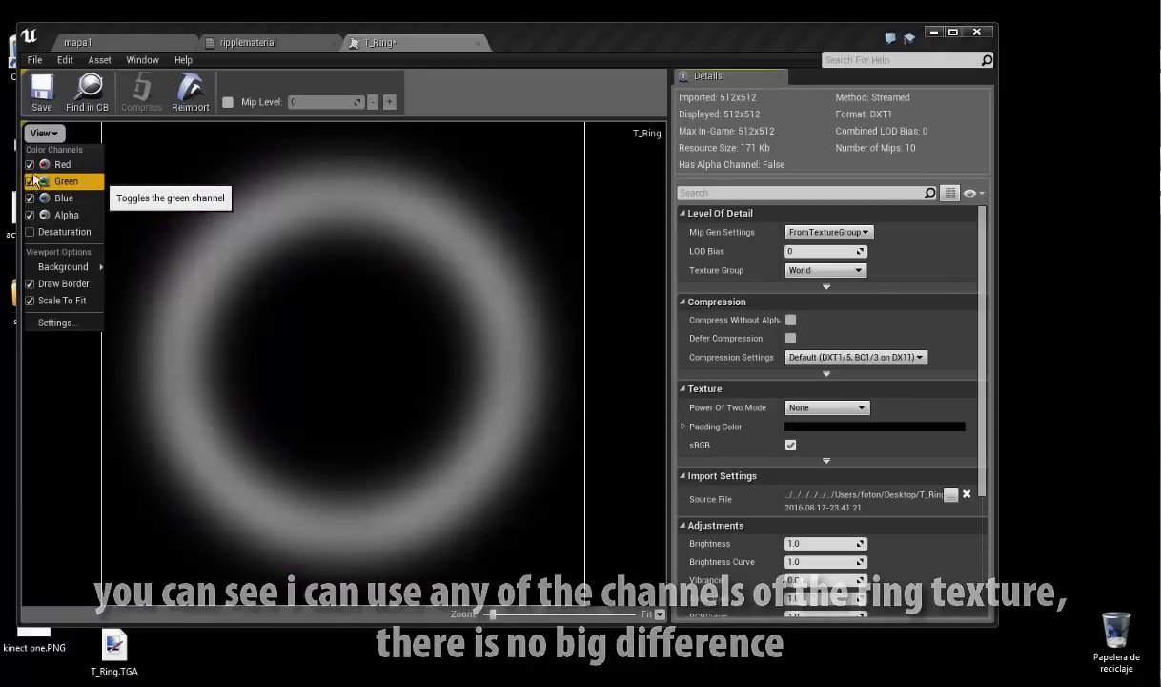
{"action": "left_click", "coordinate": [478, 43]}
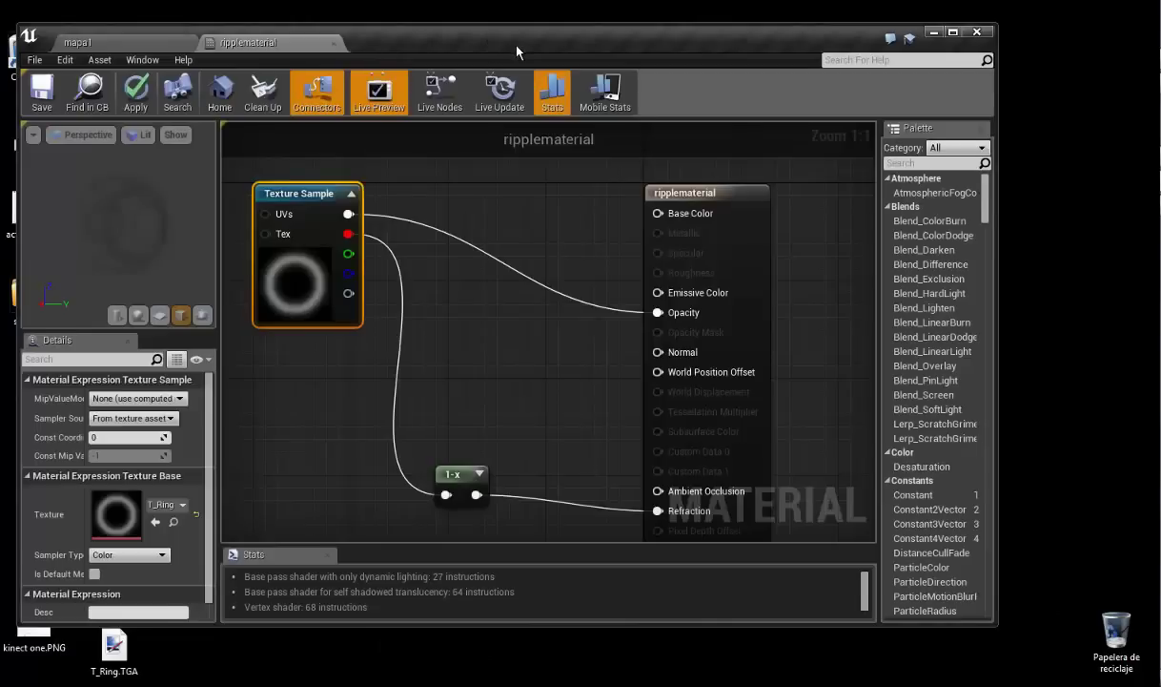
{"action": "double_click", "coordinate": [517, 46]}
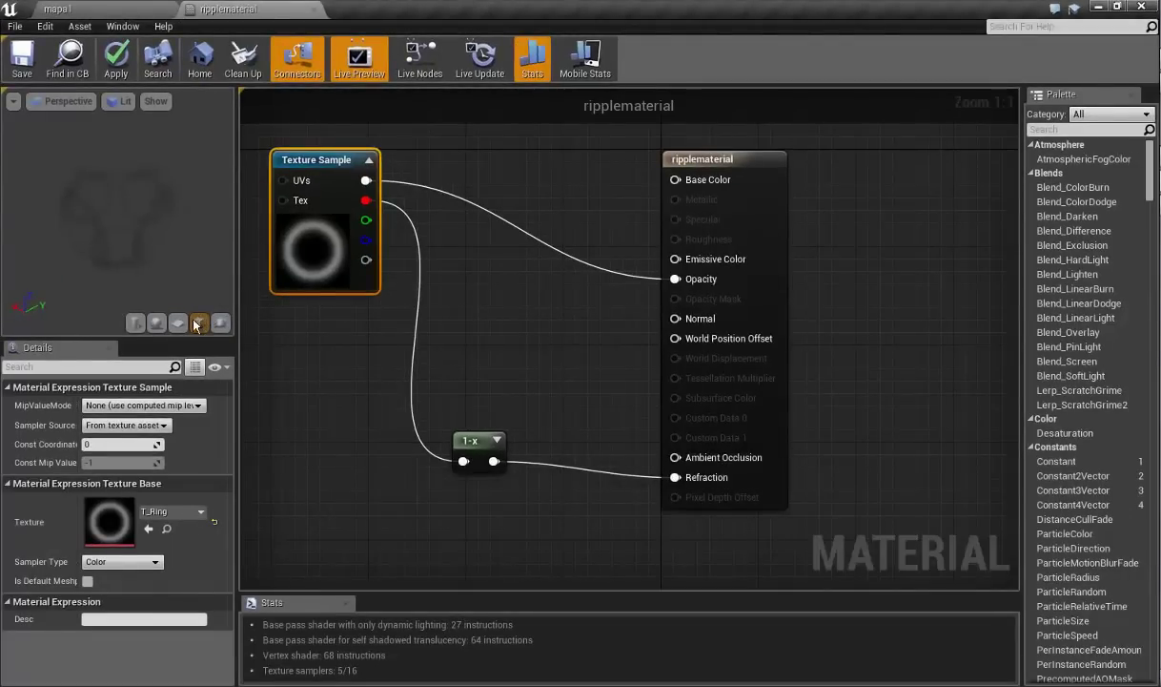
- Save ripplematerial, then bring up the new-asset menu in the empty bp folder
{"action": "left_click", "coordinate": [29, 58]}
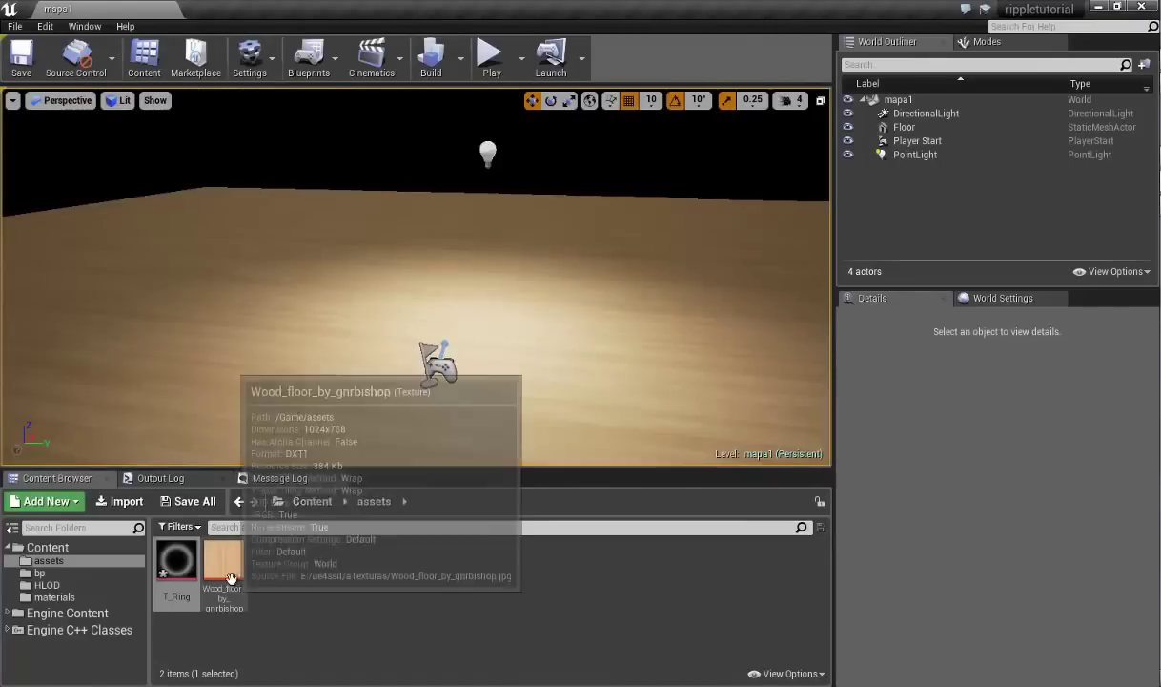
{"action": "left_click", "coordinate": [67, 597]}
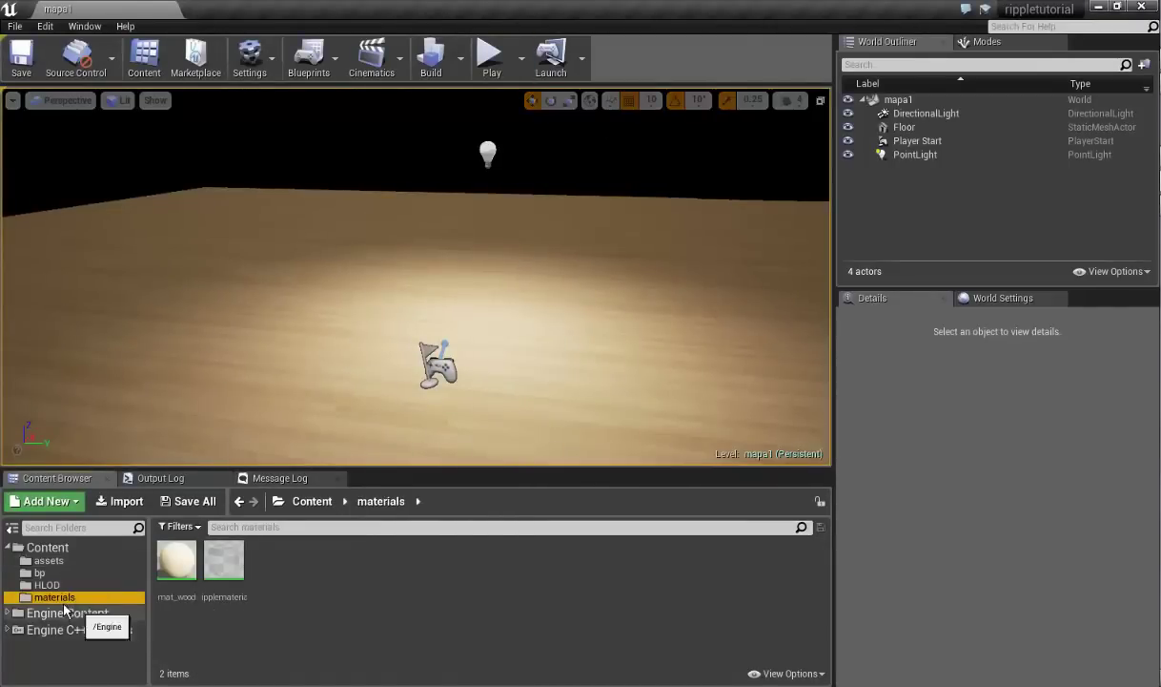
{"action": "left_click", "coordinate": [42, 573]}
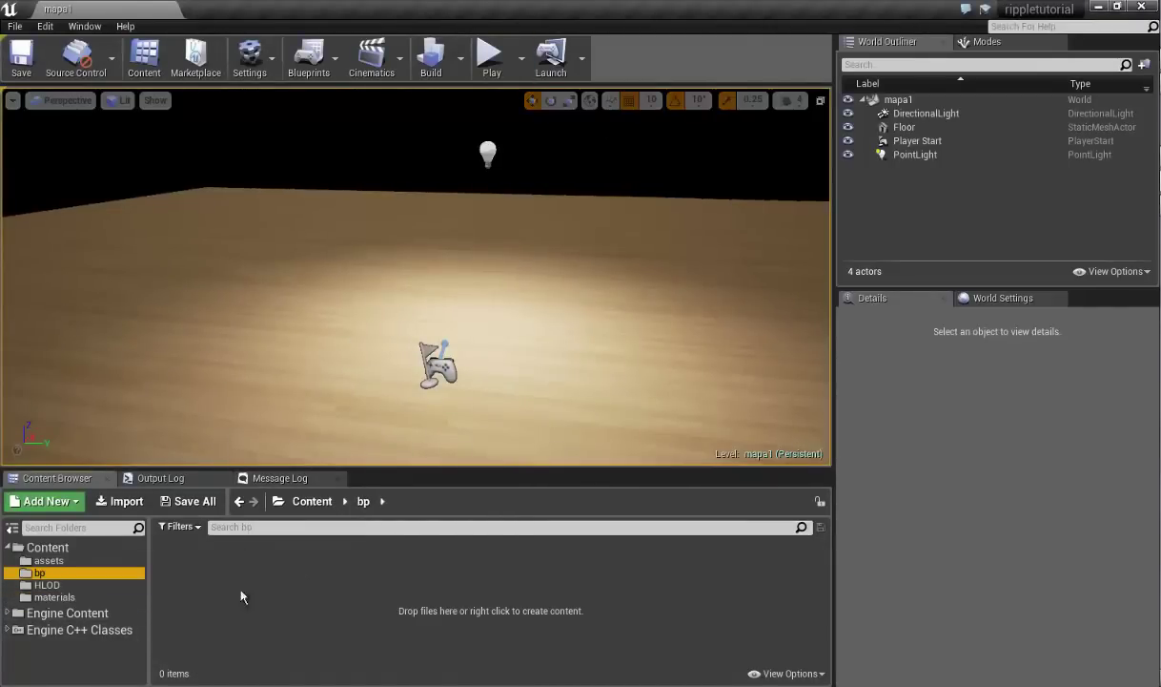
{"action": "right_click", "coordinate": [197, 598]}
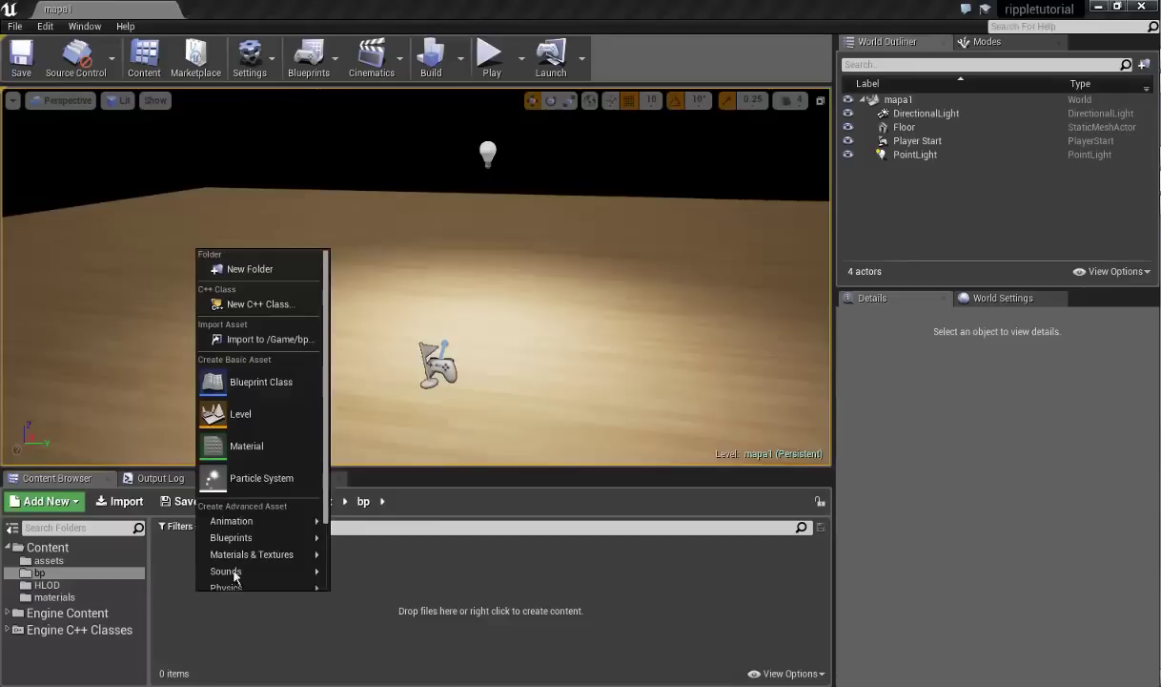
- Create a particle system named rippleParticles and open it in Cascade
{"action": "left_click", "coordinate": [271, 478]}
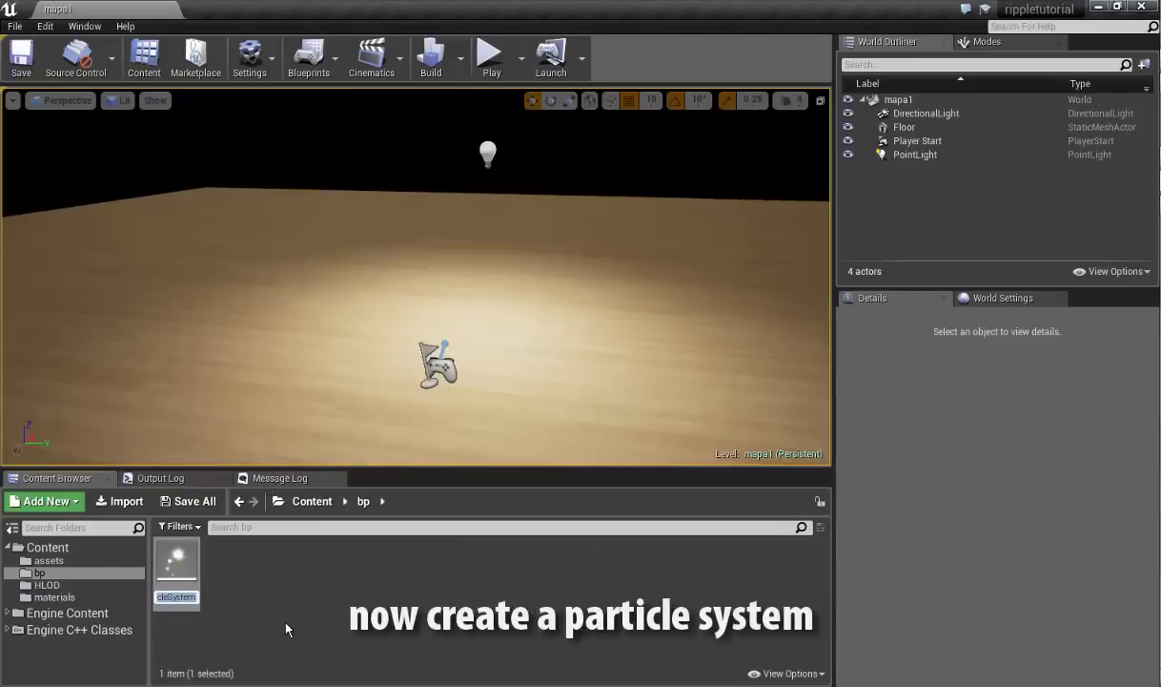
{"action": "type", "text": "ripplePAr"}
{"action": "type", "text": "ticles"}
{"action": "key", "text": "Left"}
{"action": "key", "text": "Left"}
{"action": "key", "text": "Left"}
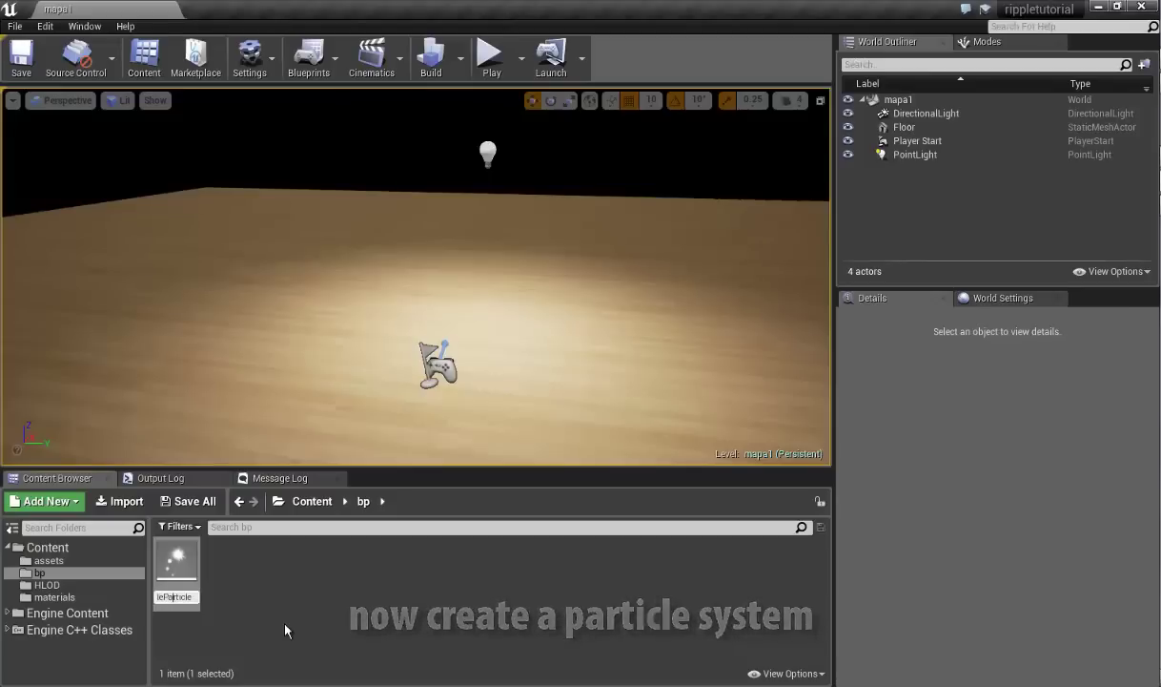
{"action": "key", "text": "Return"}
{"action": "double_click", "coordinate": [177, 563]}
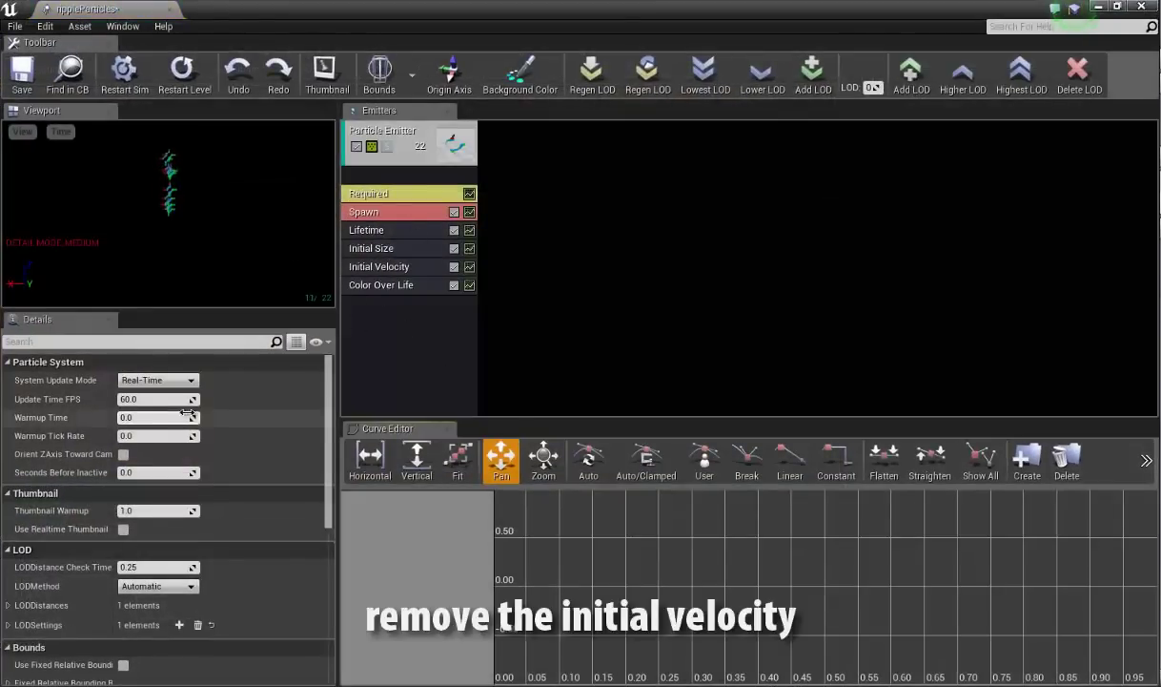
- Delete the Initial Velocity module and begin editing Initial Size's maximum X value
{"action": "left_click", "coordinate": [393, 271]}
{"action": "key", "text": "Delete"}
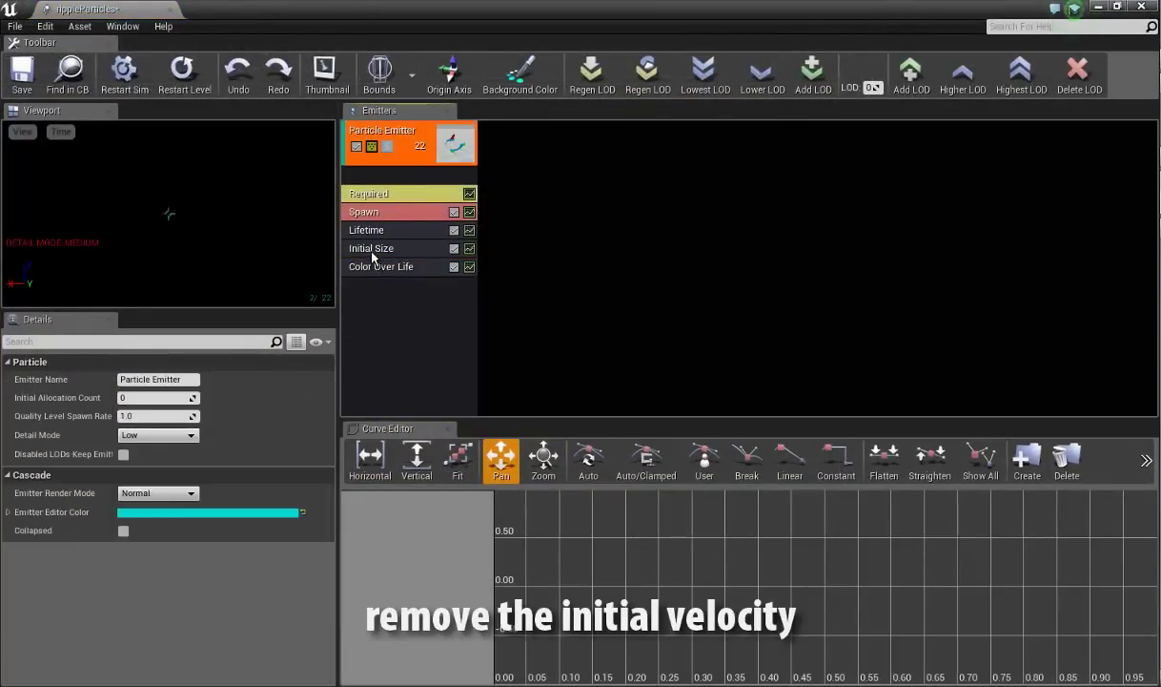
{"action": "left_click", "coordinate": [361, 248]}
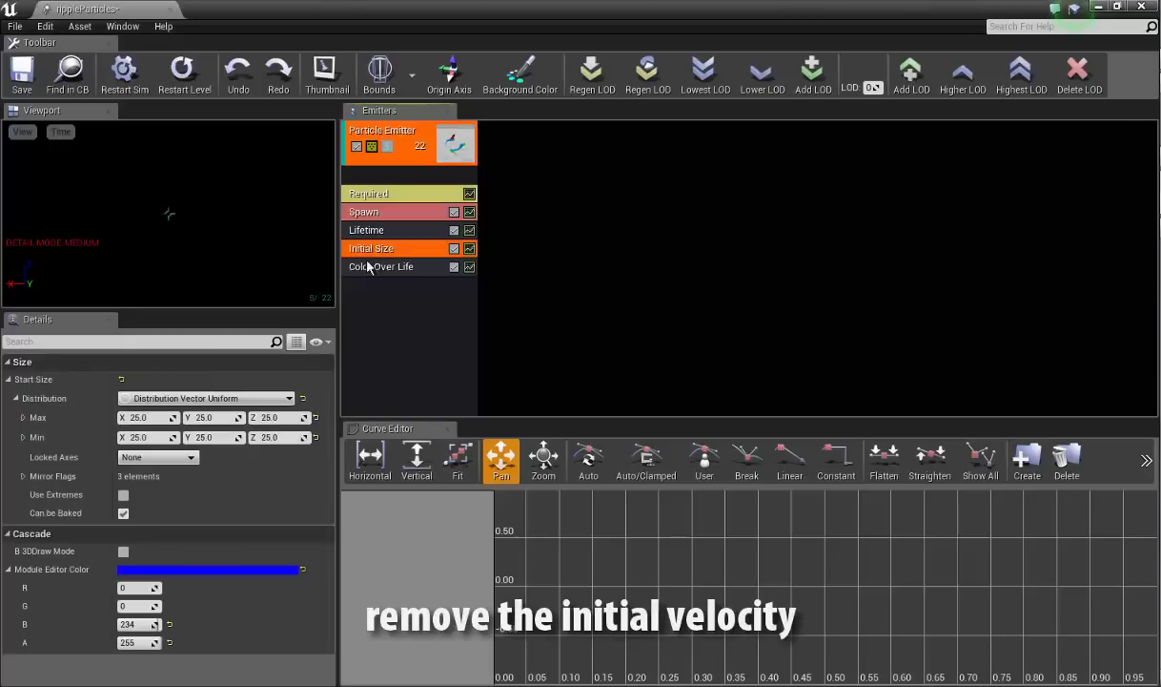
{"action": "left_click", "coordinate": [143, 418]}
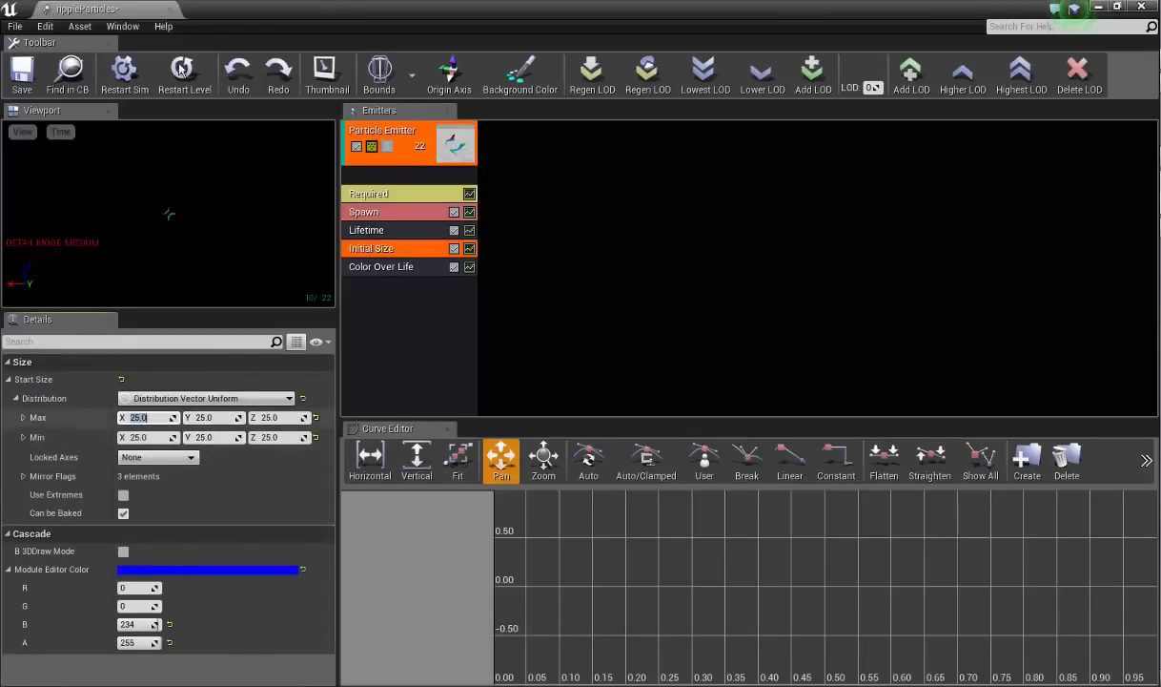
- Add Mesh type data to the rippleParticles emitter
{"action": "right_click", "coordinate": [374, 177]}
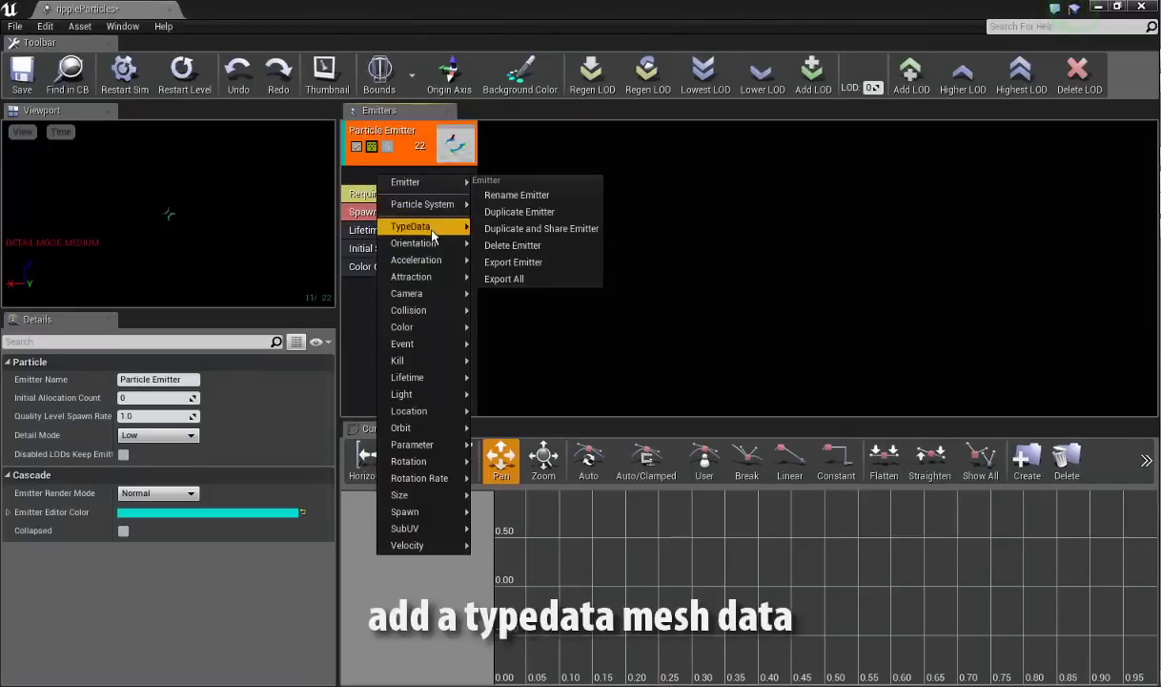
{"action": "mouse_move", "coordinate": [431, 235]}
{"action": "left_click", "coordinate": [491, 277]}
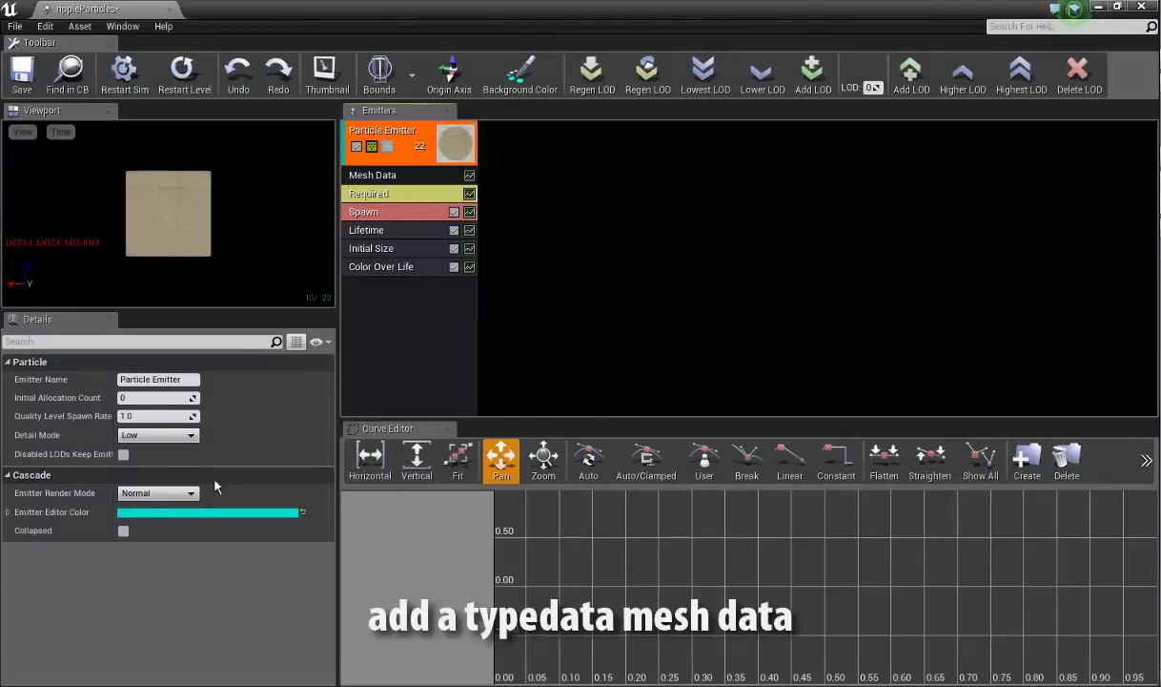
{"action": "left_click", "coordinate": [395, 174]}
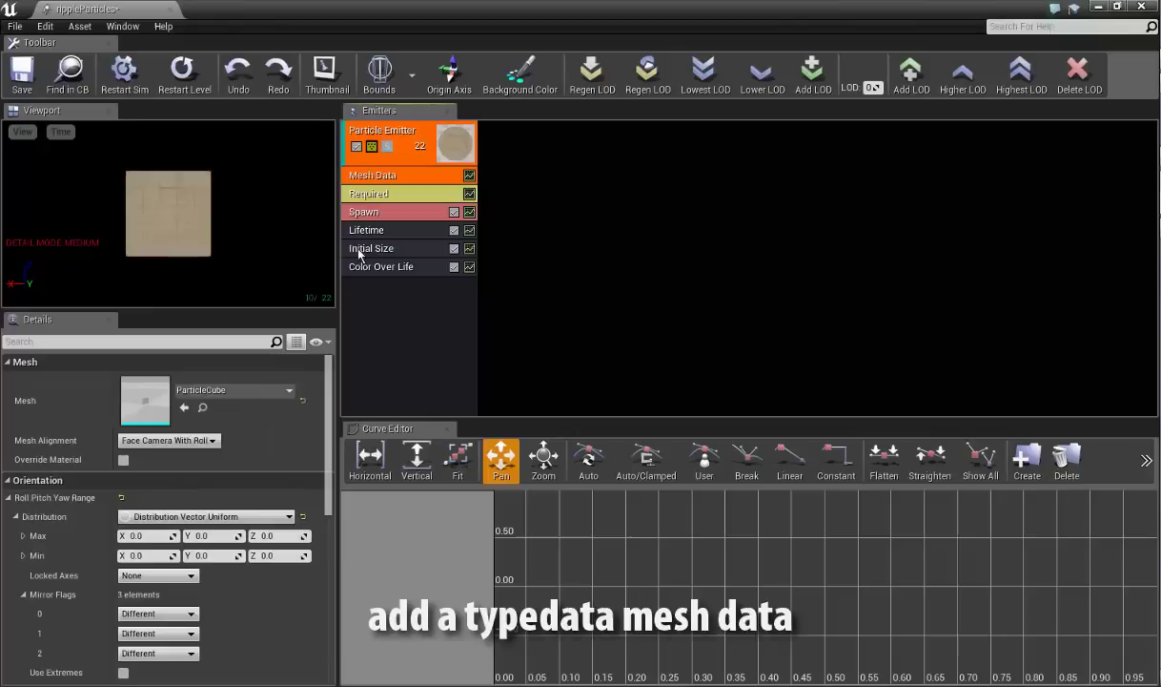
- Set the particle mesh to EditorPlane and enable Override Material
{"action": "left_click", "coordinate": [216, 390]}
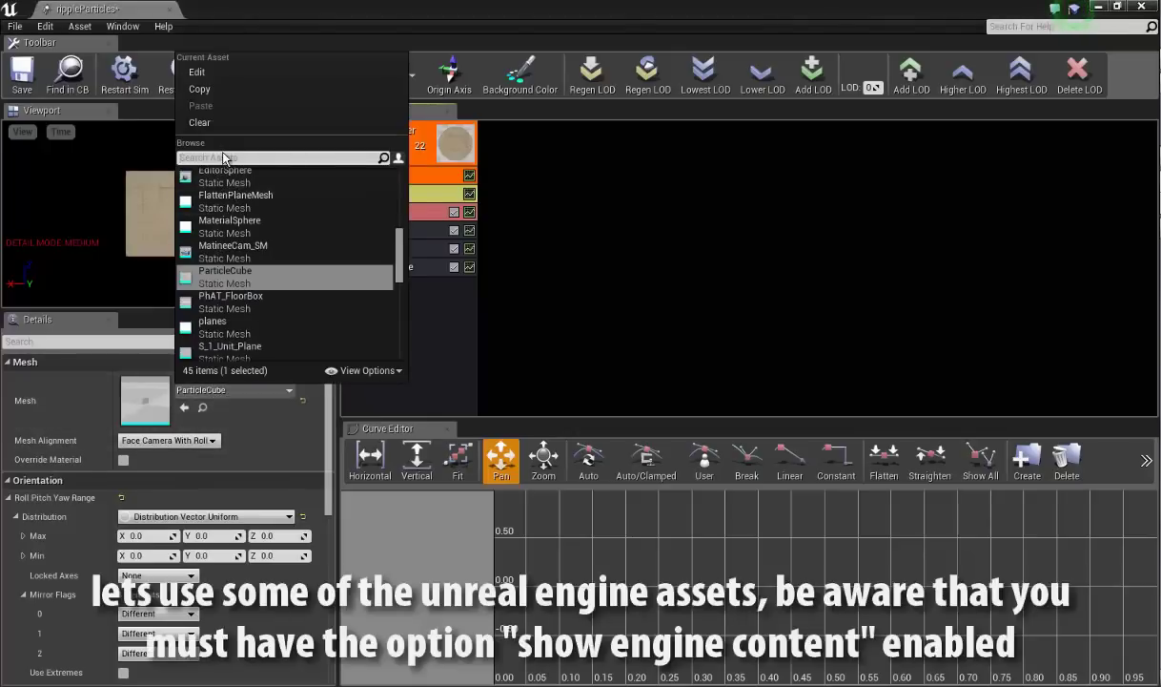
{"action": "type", "text": "plane"}
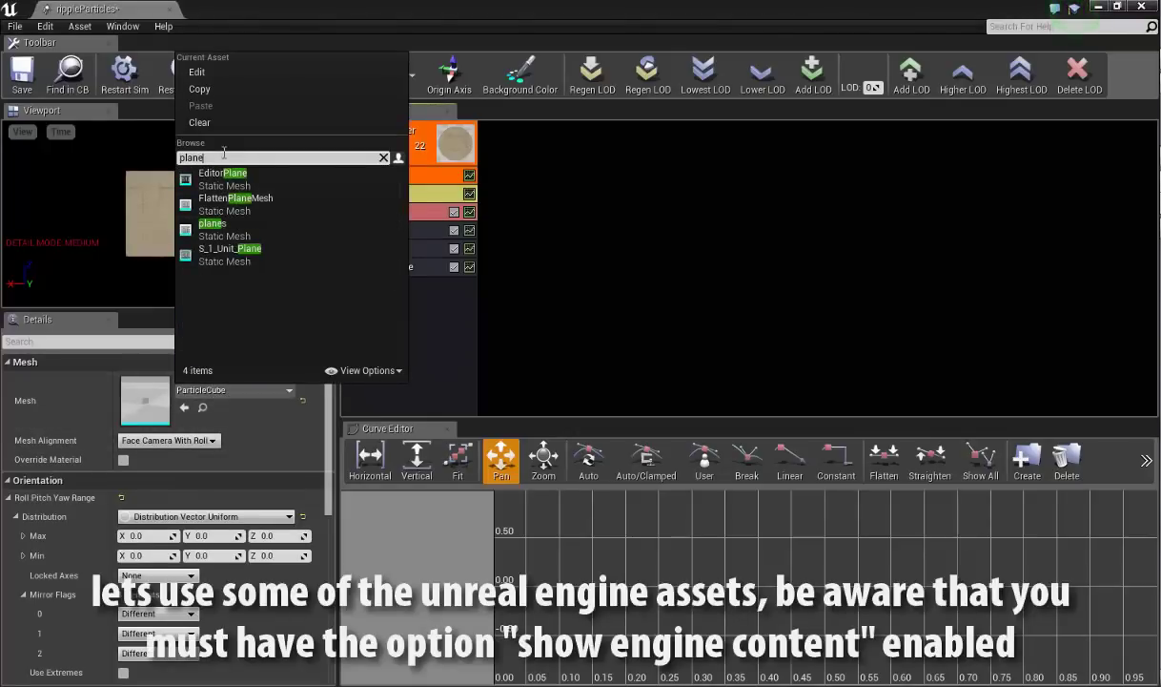
{"action": "left_click", "coordinate": [364, 379]}
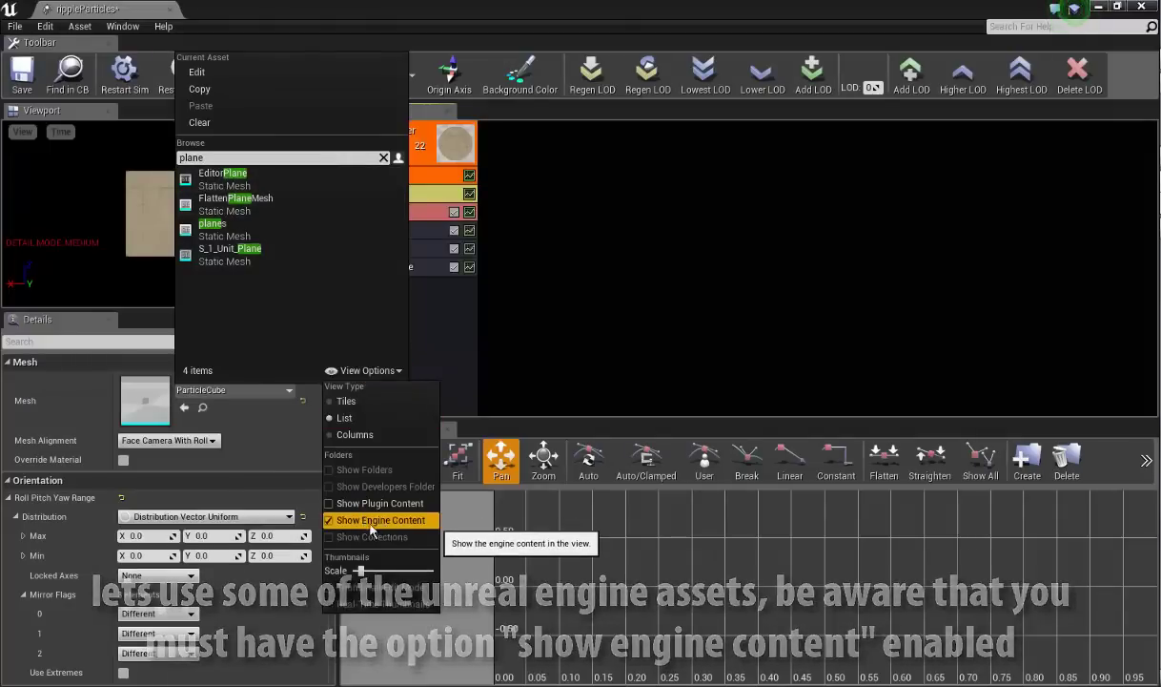
{"action": "left_click", "coordinate": [210, 175]}
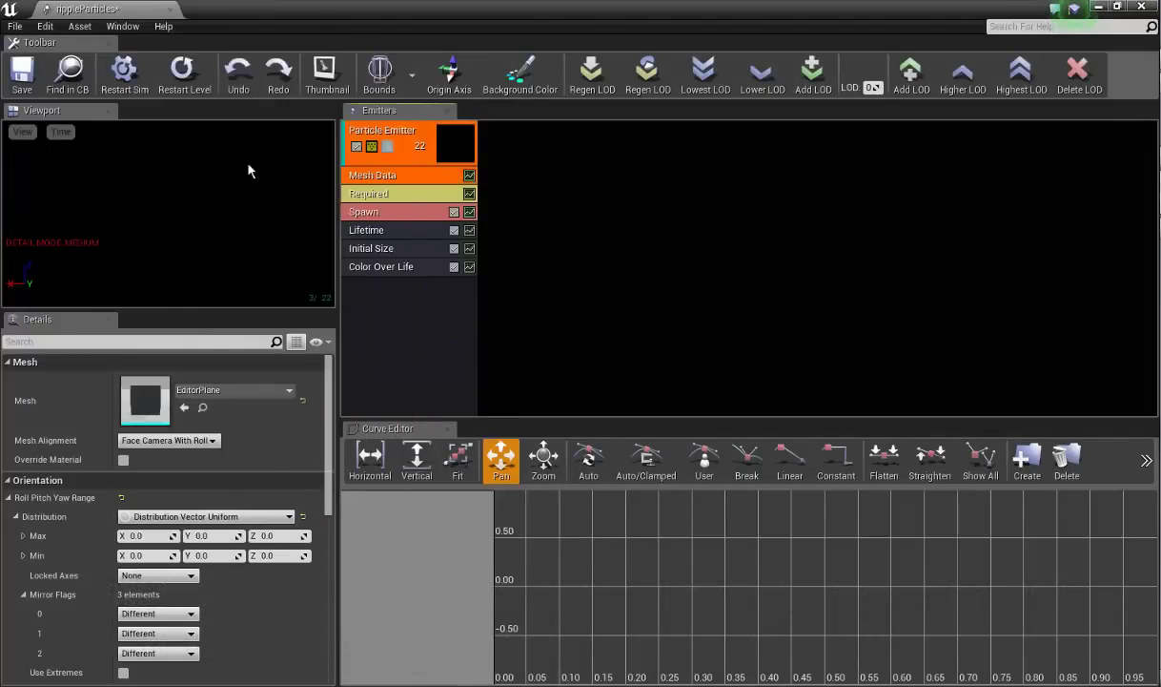
{"action": "left_click", "coordinate": [123, 460]}
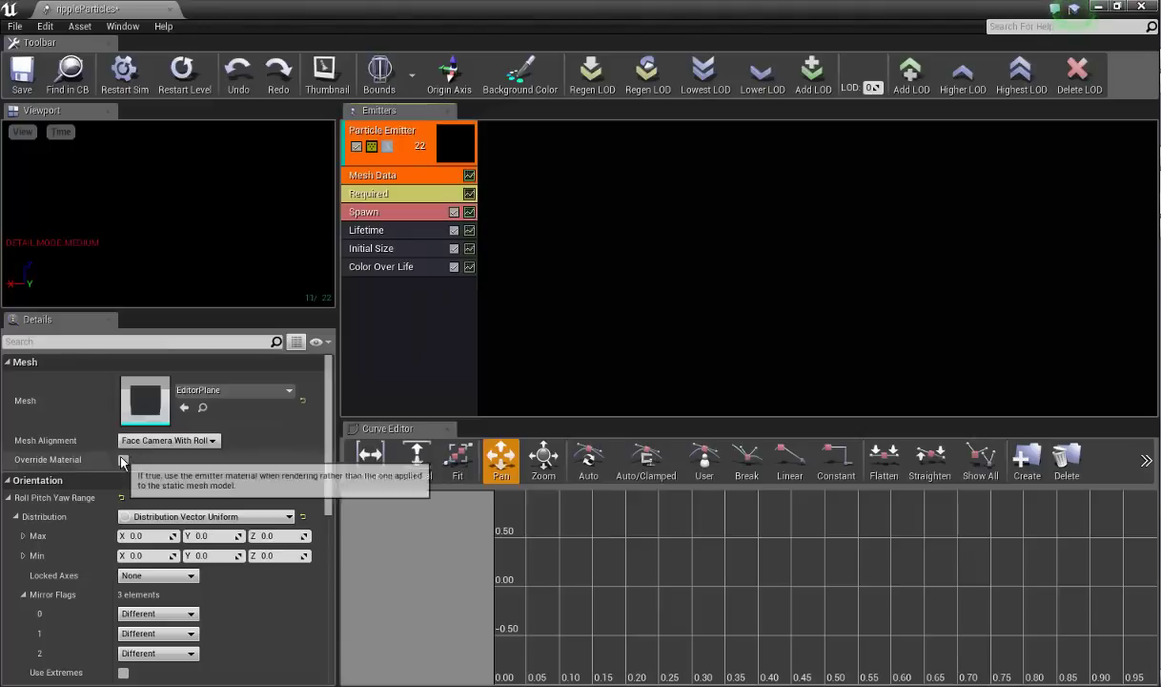
{"action": "left_click", "coordinate": [393, 214]}
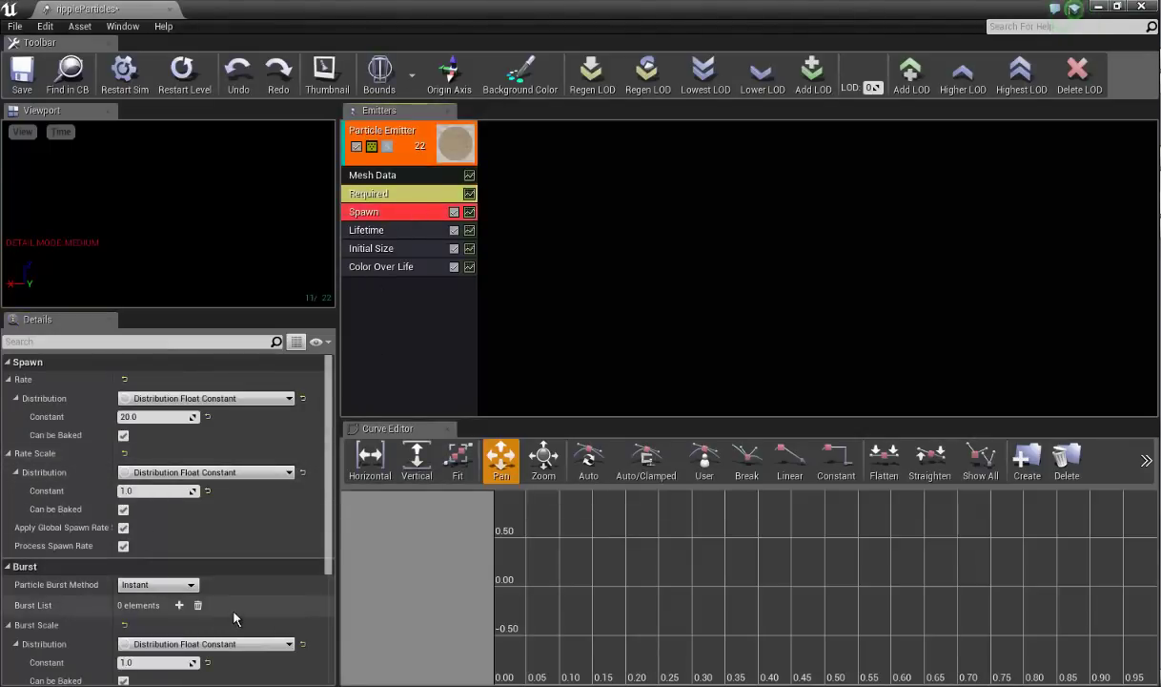
- Add a Spawn burst entry with Count 1 at Time 0.0 and save rippleParticles
{"action": "scroll", "coordinate": [253, 567], "scroll_direction": "down", "scroll_amount": 2}
{"action": "scroll", "coordinate": [252, 564], "scroll_direction": "down", "scroll_amount": 2}
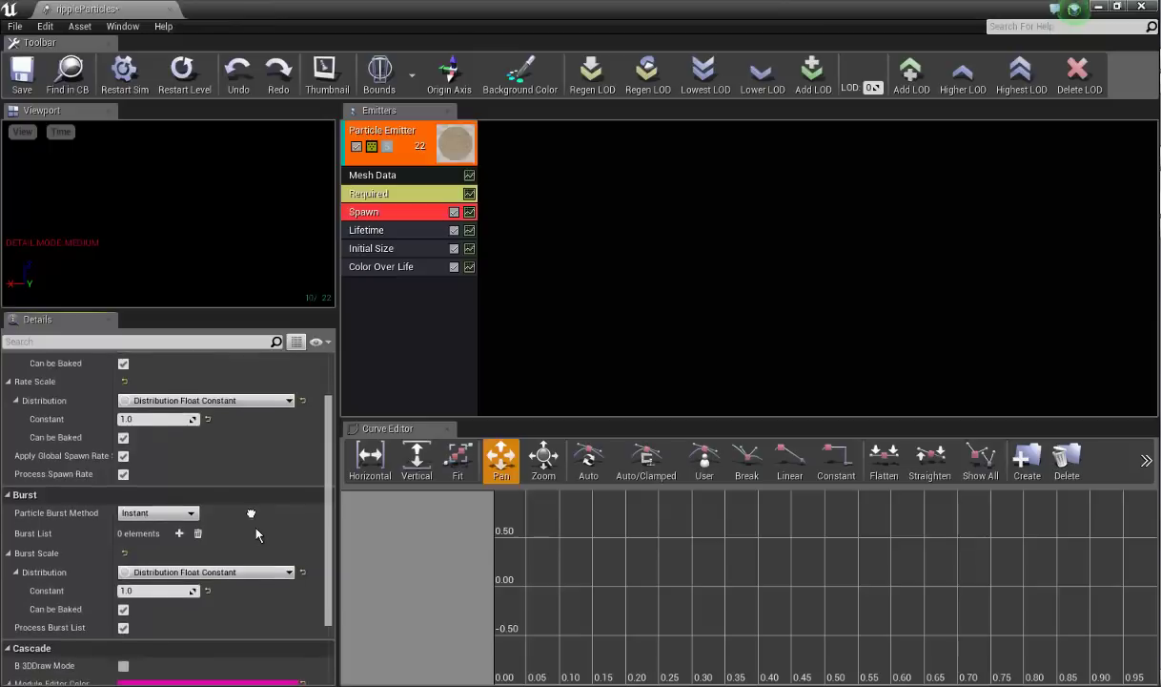
{"action": "left_click", "coordinate": [179, 505]}
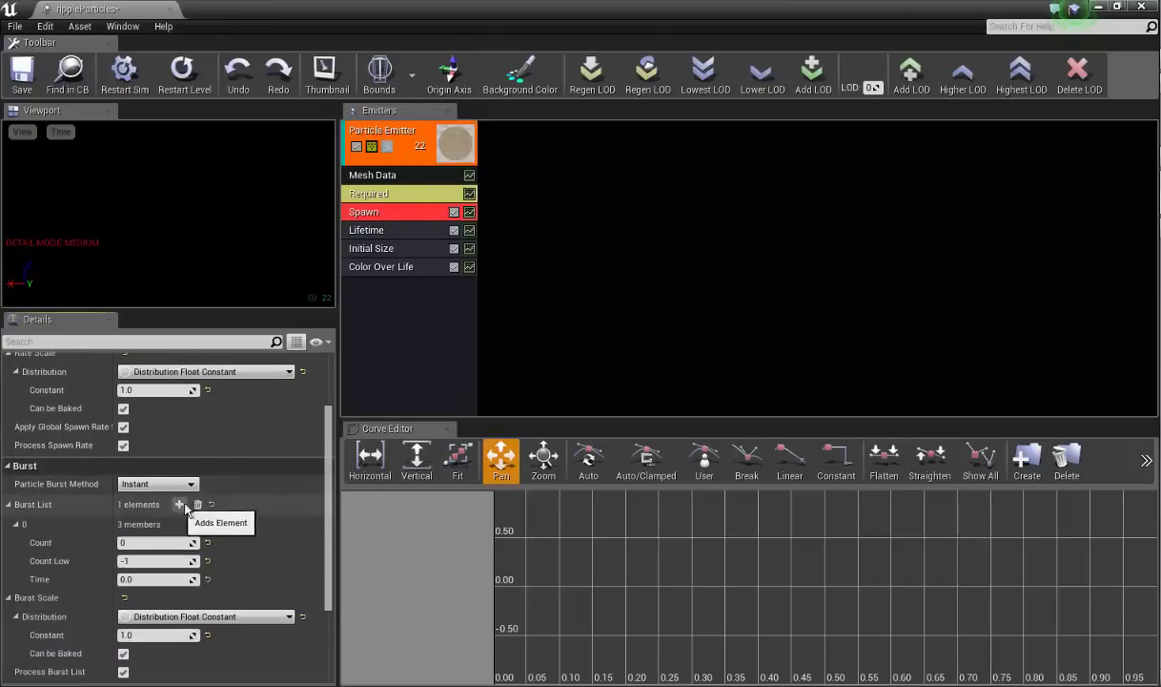
{"action": "left_click", "coordinate": [154, 542]}
{"action": "type", "text": "1"}
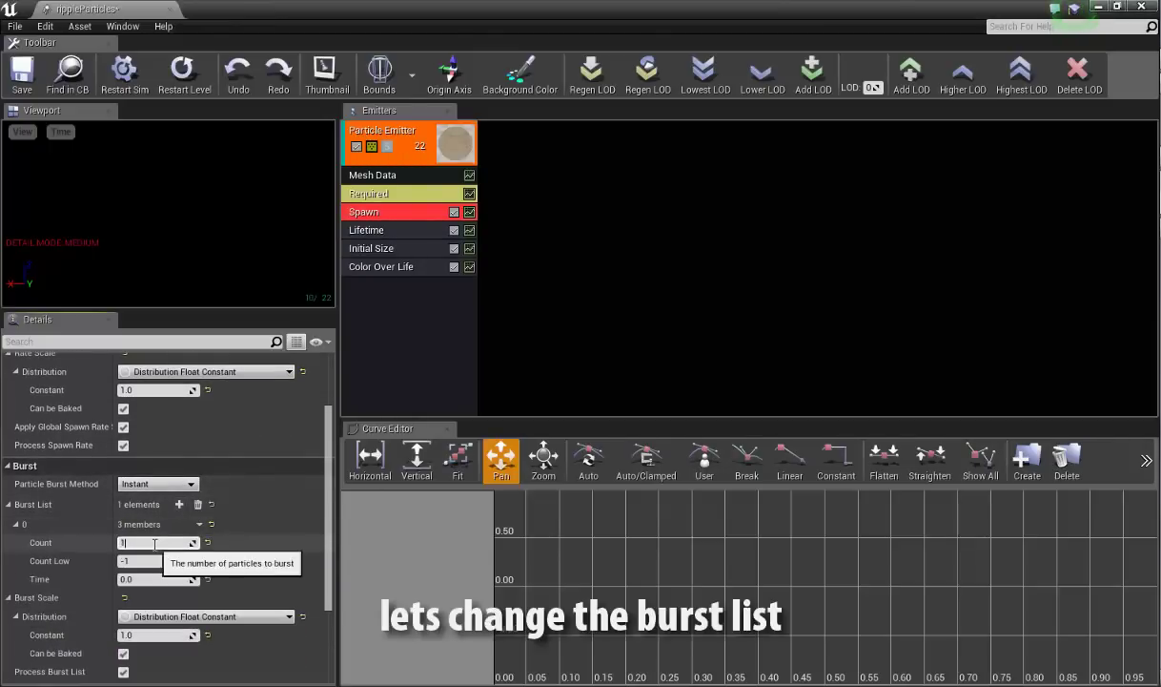
{"action": "scroll", "coordinate": [271, 479], "scroll_direction": "down", "scroll_amount": 3}
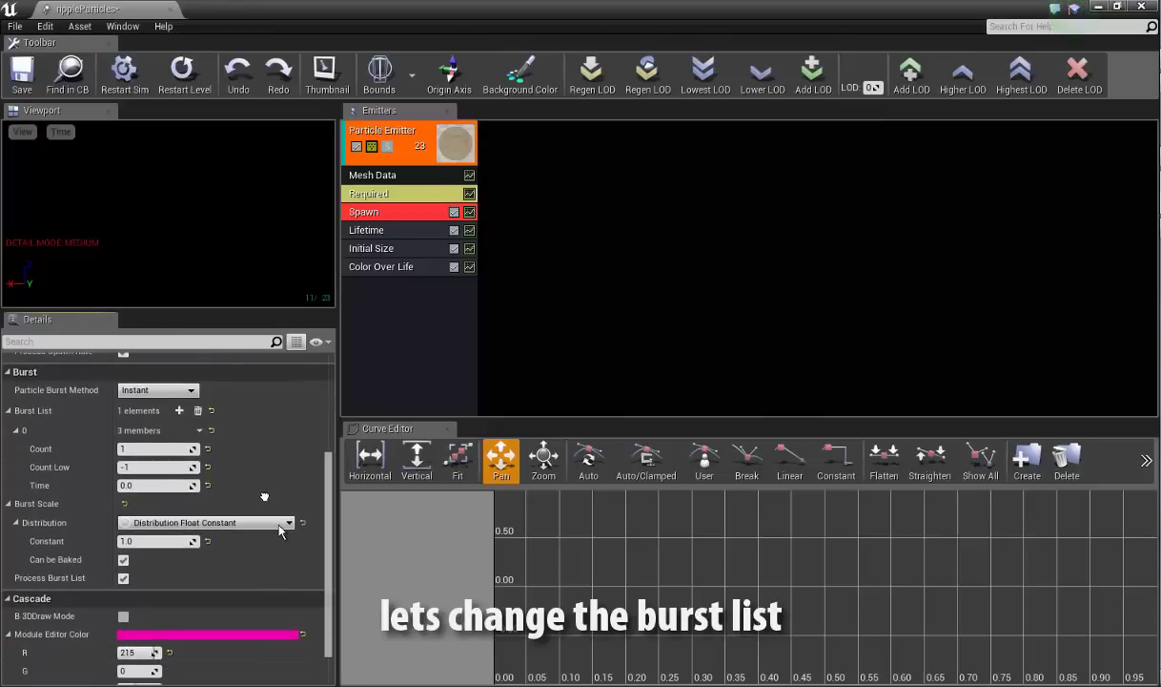
{"action": "scroll", "coordinate": [265, 503], "scroll_direction": "up", "scroll_amount": 3}
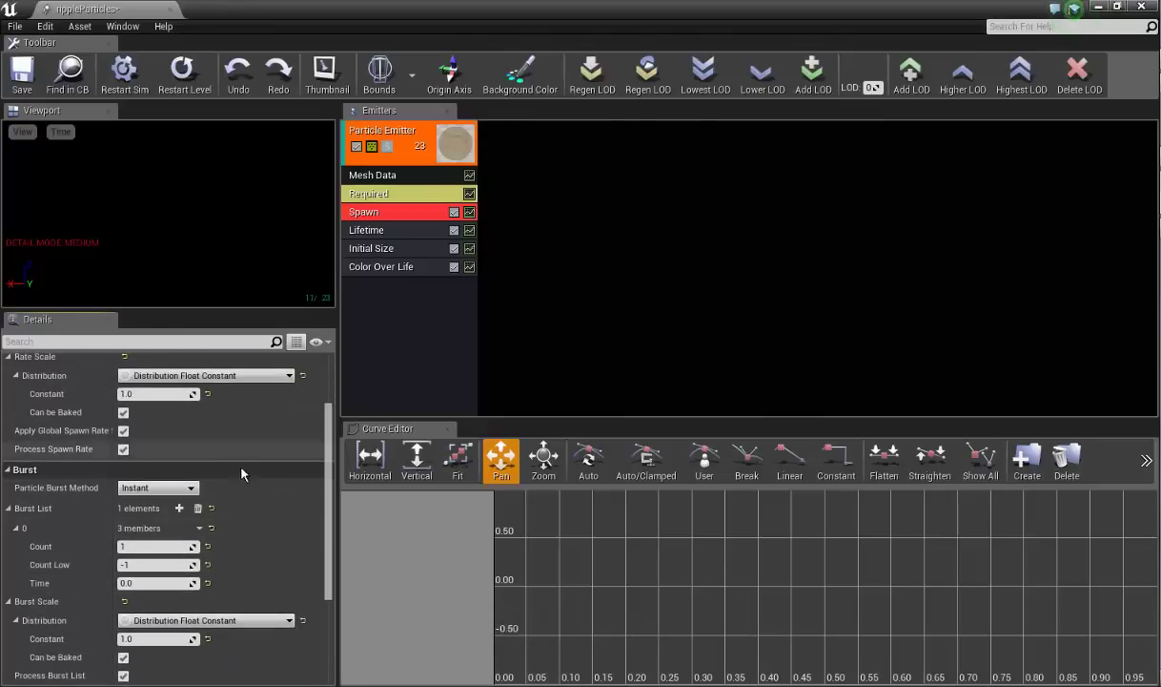
{"action": "key", "text": "ctrl+s"}
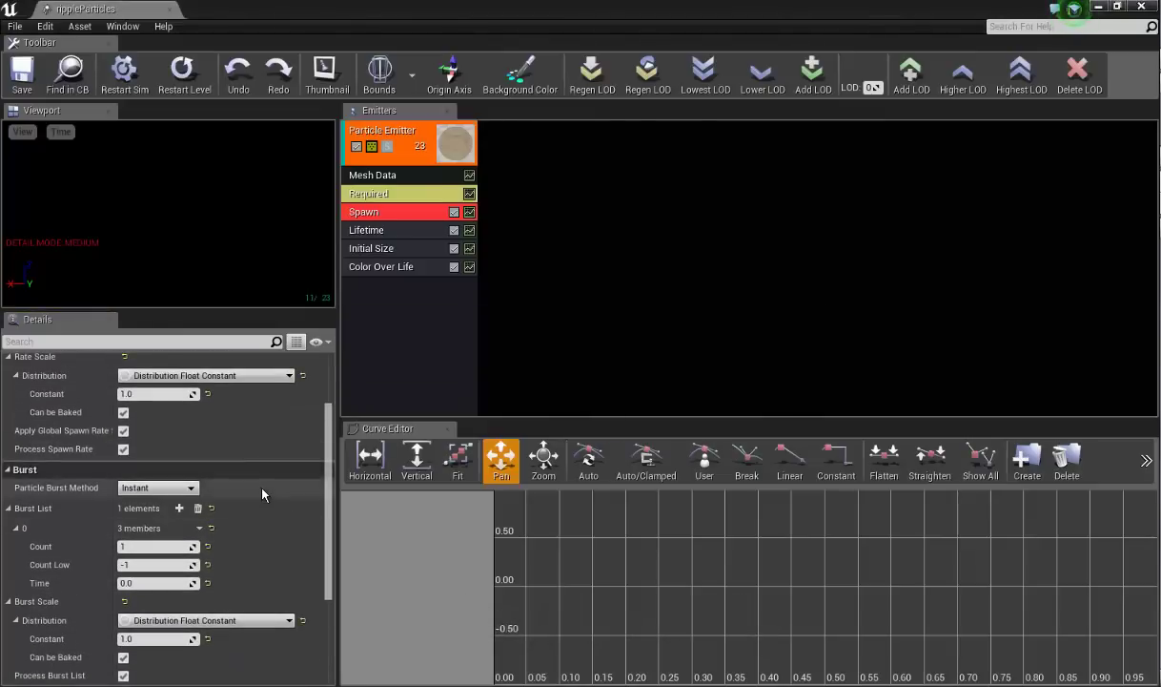
{"action": "scroll", "coordinate": [264, 481], "scroll_direction": "up", "scroll_amount": 2}
{"action": "scroll", "coordinate": [277, 481], "scroll_direction": "up", "scroll_amount": 1}
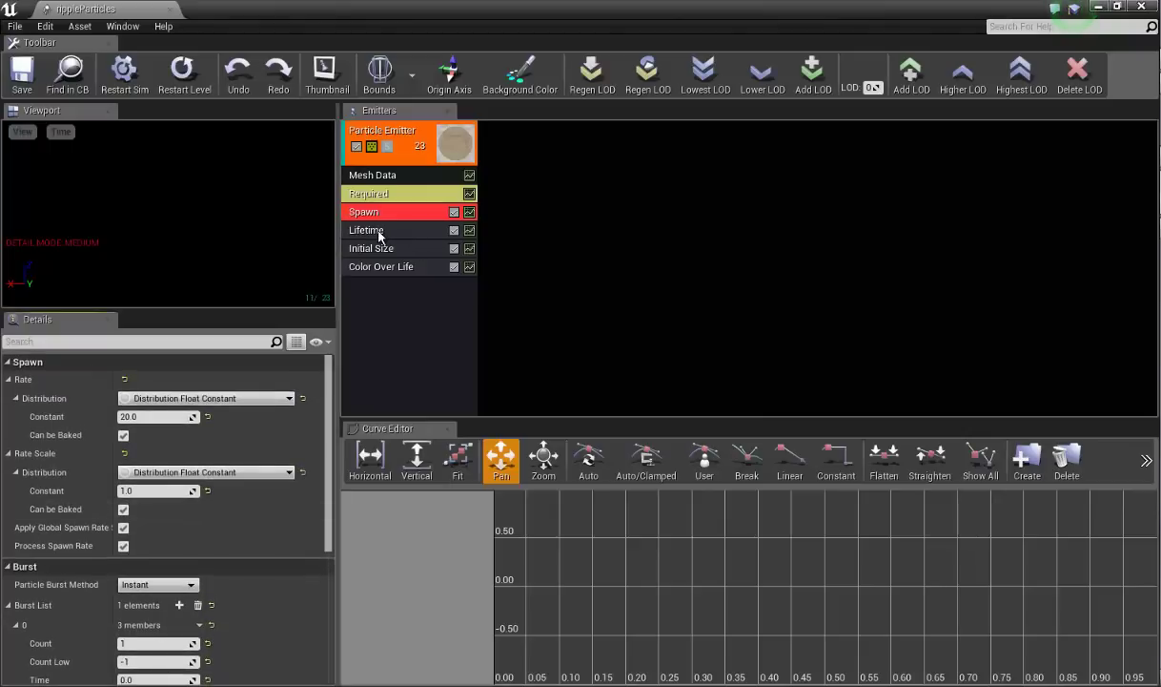
- Show preview bounds, orbit to face the plane, and check Required's EmissiveTexturedMaterial setting
{"action": "left_click", "coordinate": [389, 78]}
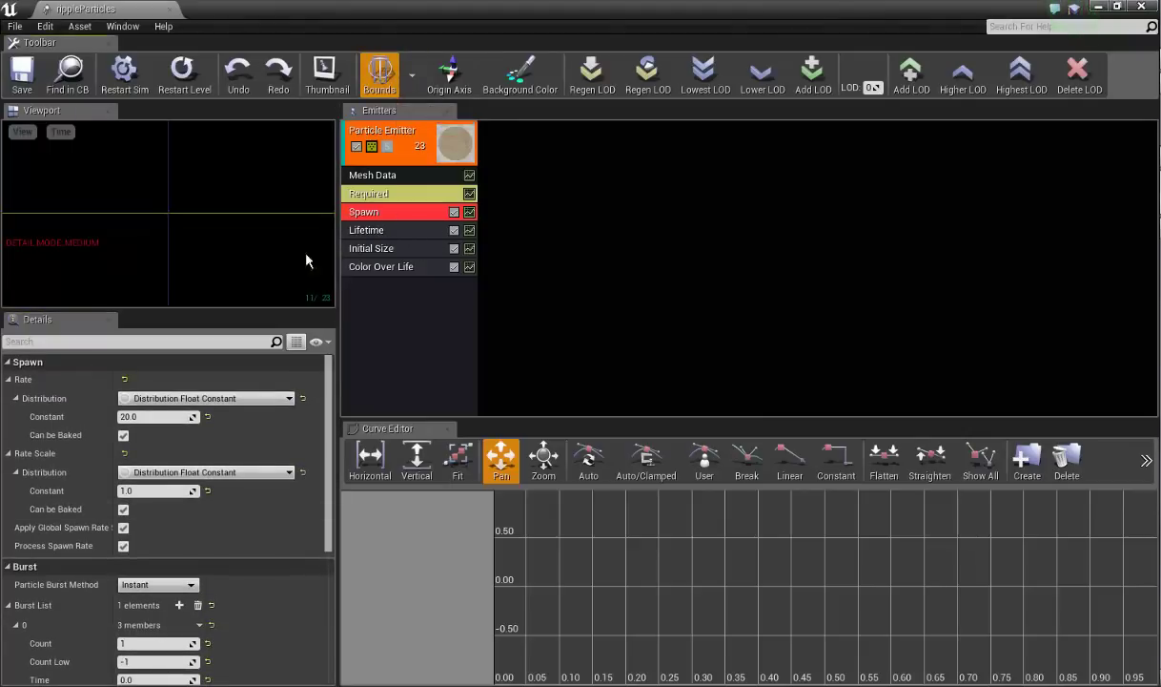
{"action": "mouse_move", "coordinate": [161, 252]}
{"action": "left_mouse_down"}
{"action": "mouse_move", "coordinate": [53, 242]}
{"action": "mouse_move", "coordinate": [23, 270]}
{"action": "mouse_move", "coordinate": [44, 220]}
{"action": "mouse_move", "coordinate": [31, 260]}
{"action": "left_mouse_up"}
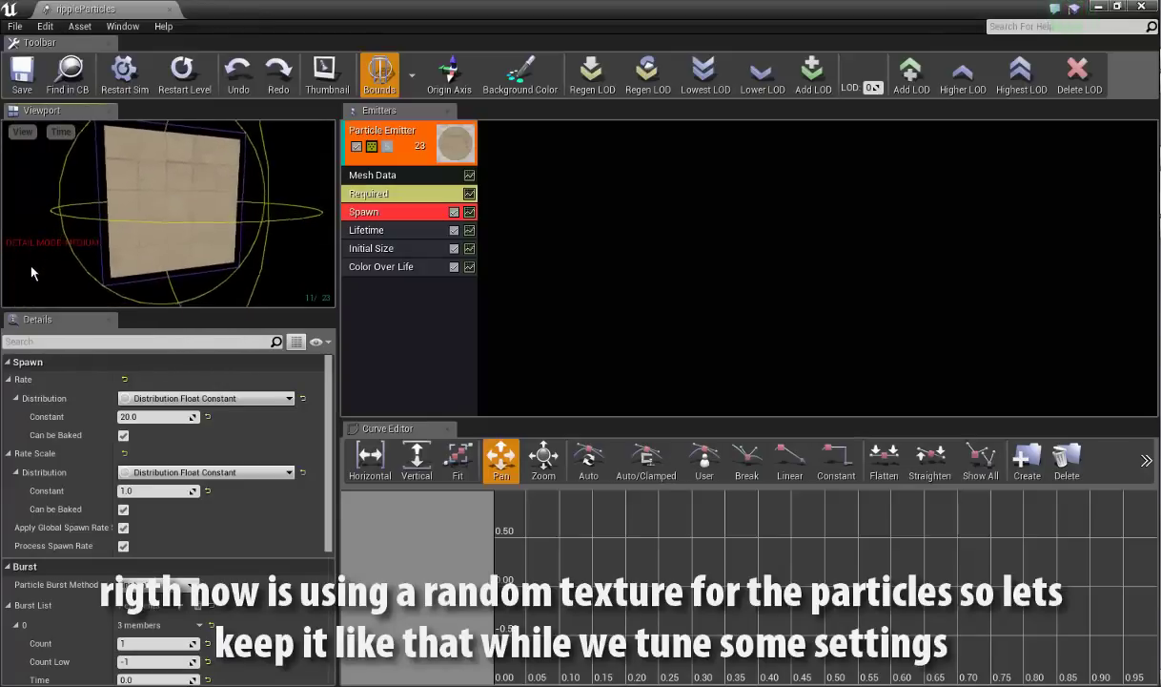
{"action": "left_click", "coordinate": [388, 195]}
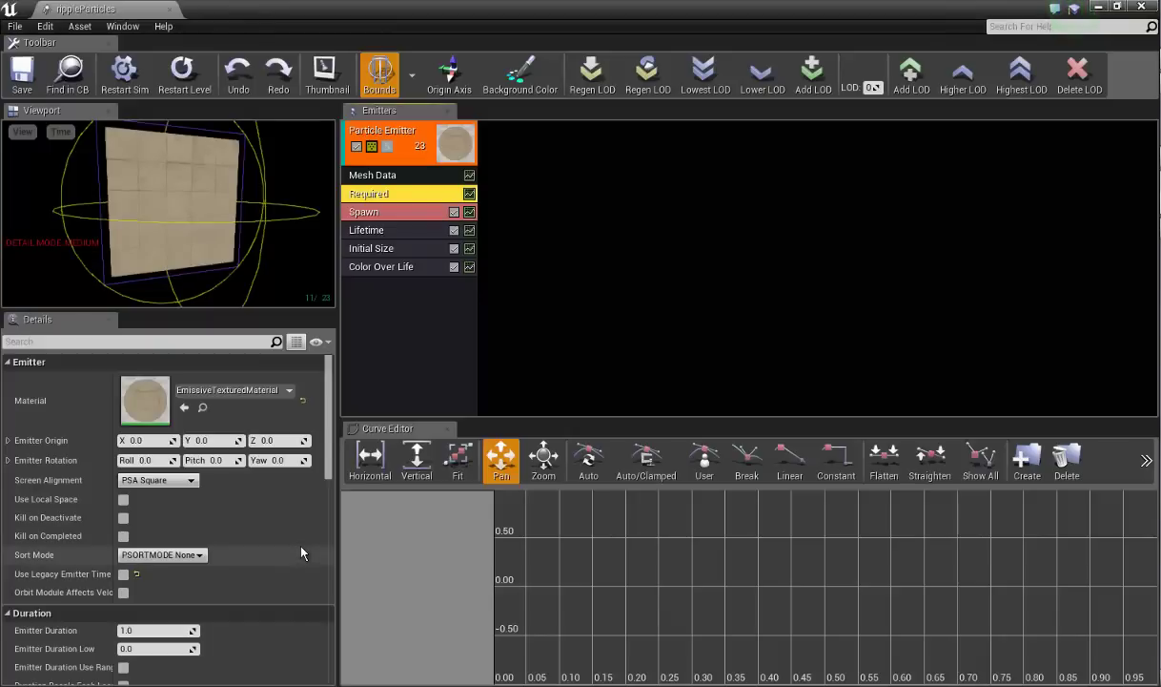
{"action": "left_click", "coordinate": [272, 397]}
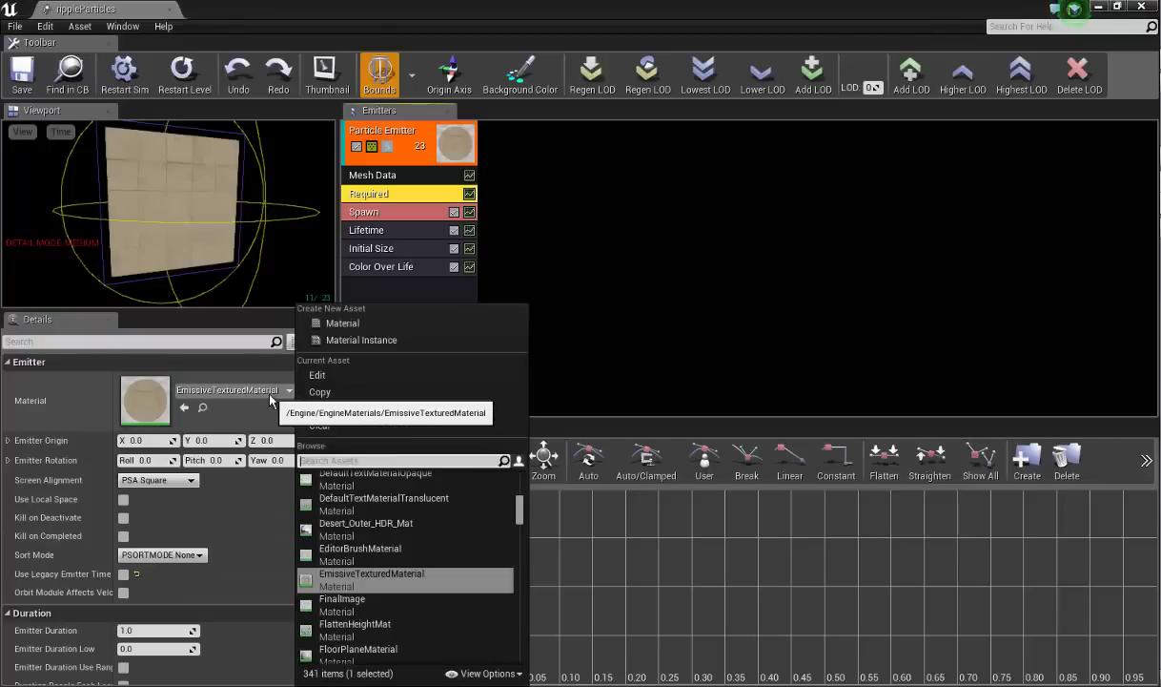
{"action": "left_click", "coordinate": [271, 398]}
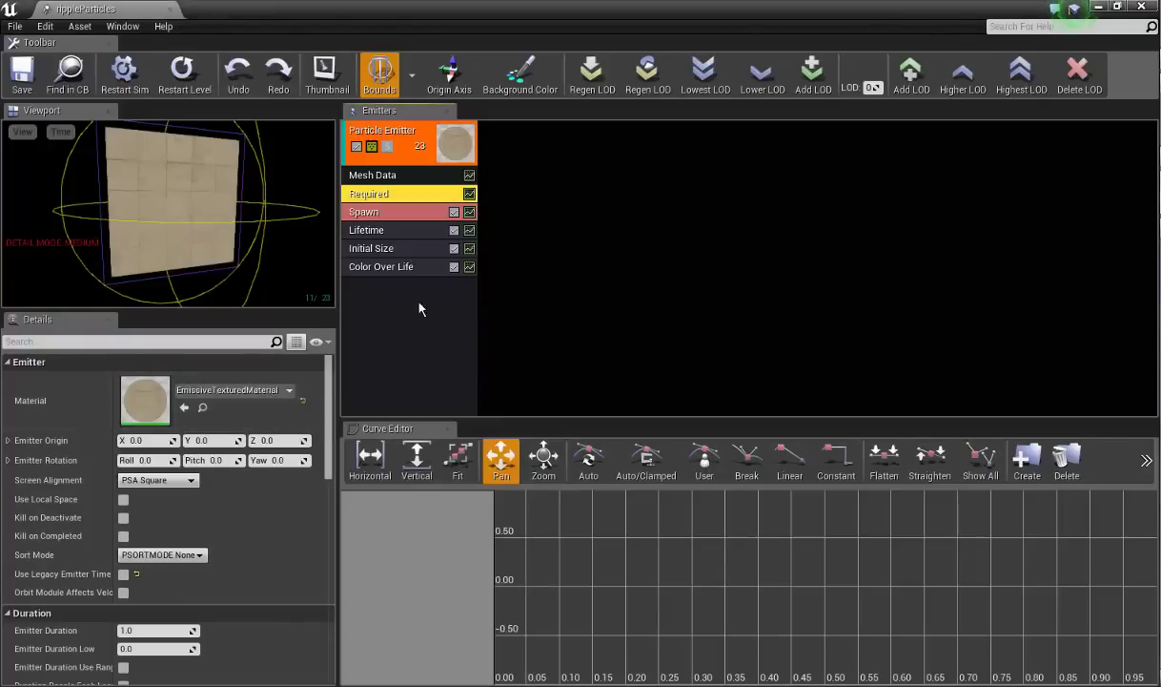
- Show Color Over Life's curves in the Curve Editor, with alpha fading from 1.0 to 0
{"action": "left_click", "coordinate": [368, 272]}
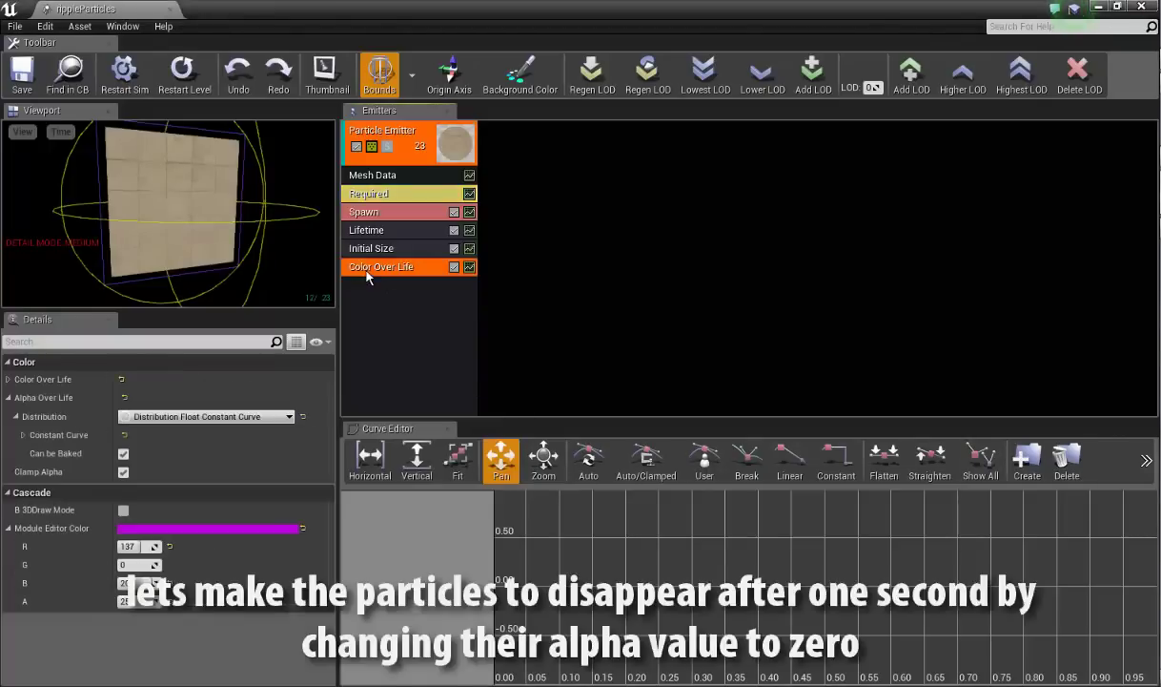
{"action": "left_click", "coordinate": [469, 268]}
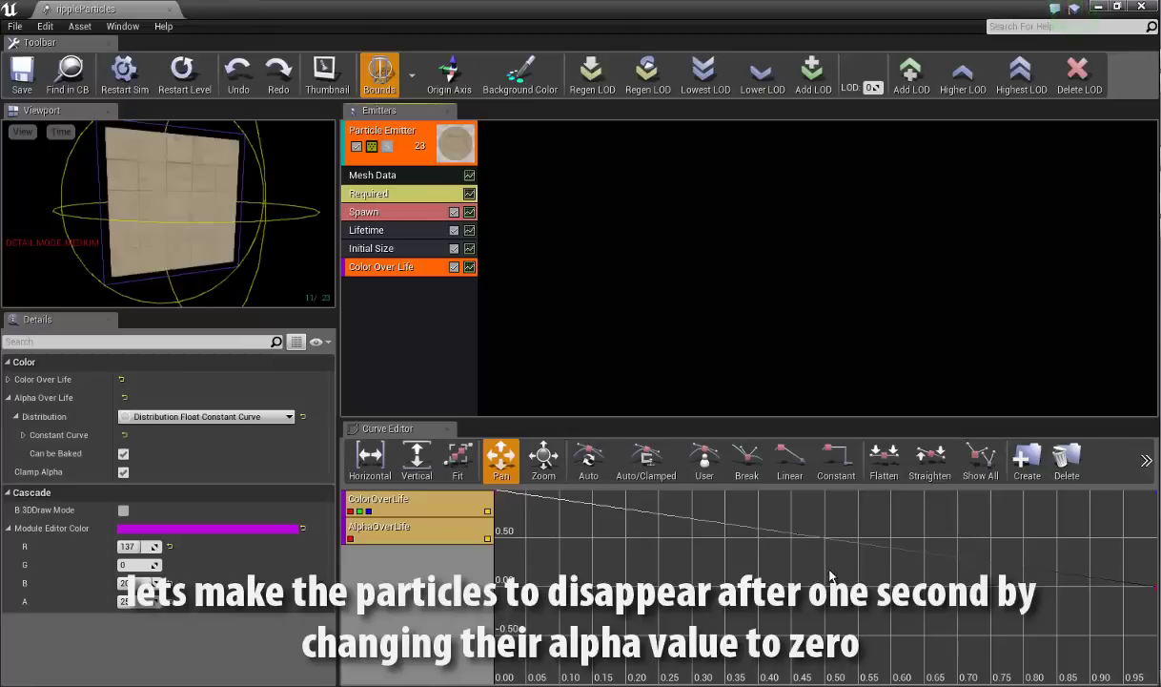
{"action": "right_click", "coordinate": [959, 605]}
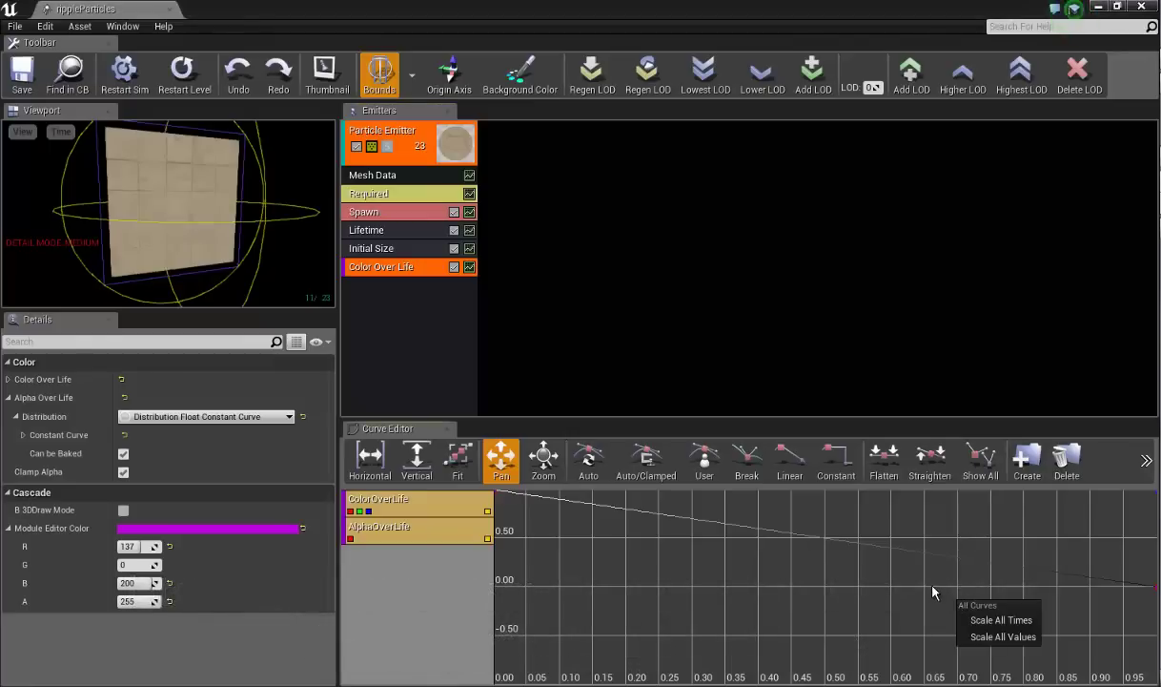
{"action": "left_click", "coordinate": [933, 593]}
{"action": "scroll", "coordinate": [933, 592], "scroll_direction": "down", "scroll_amount": 2}
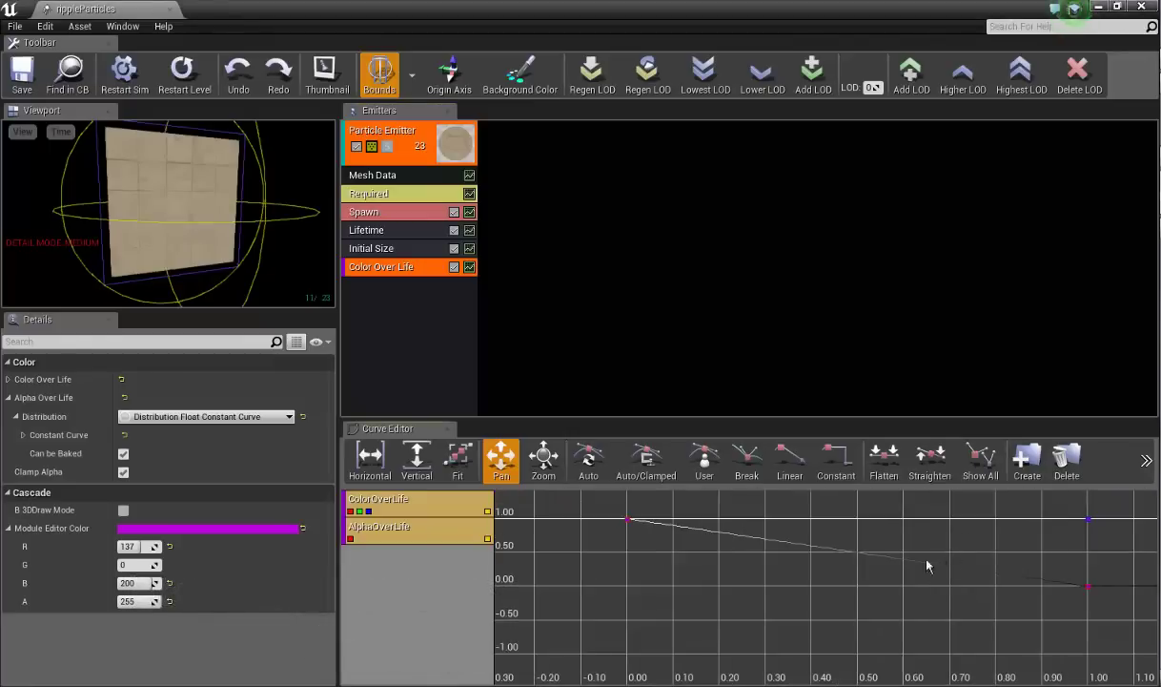
{"action": "left_click_drag", "start_coordinate": [927, 566], "coordinate": [879, 585]}
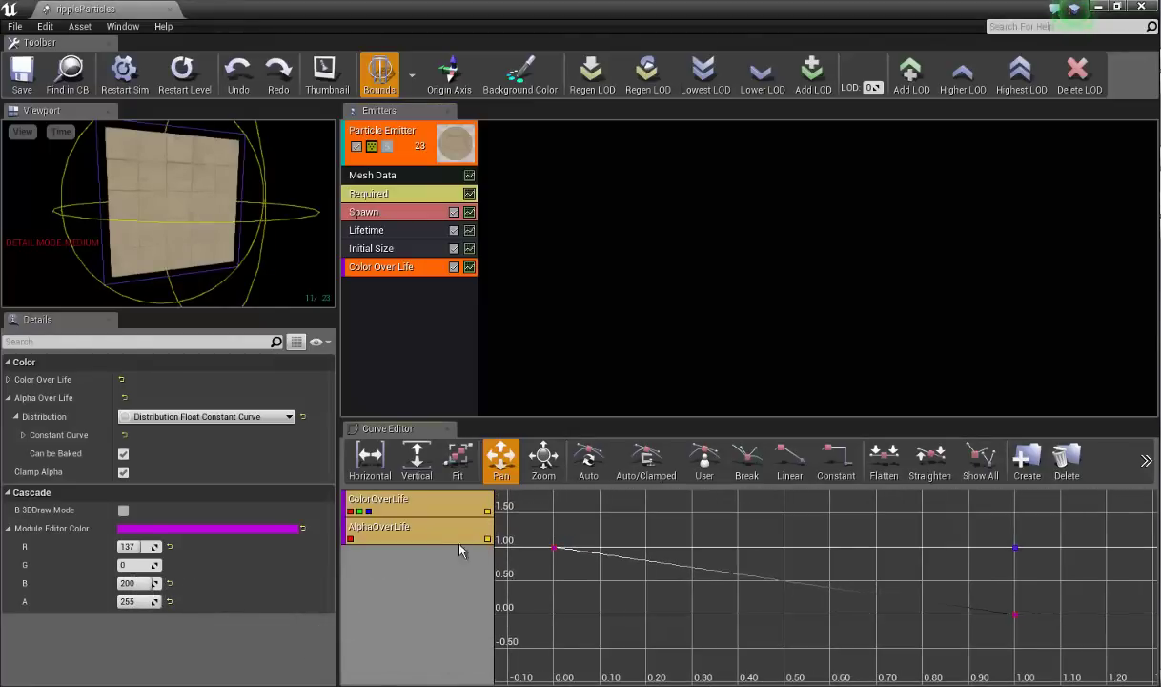
{"action": "left_click", "coordinate": [488, 513]}
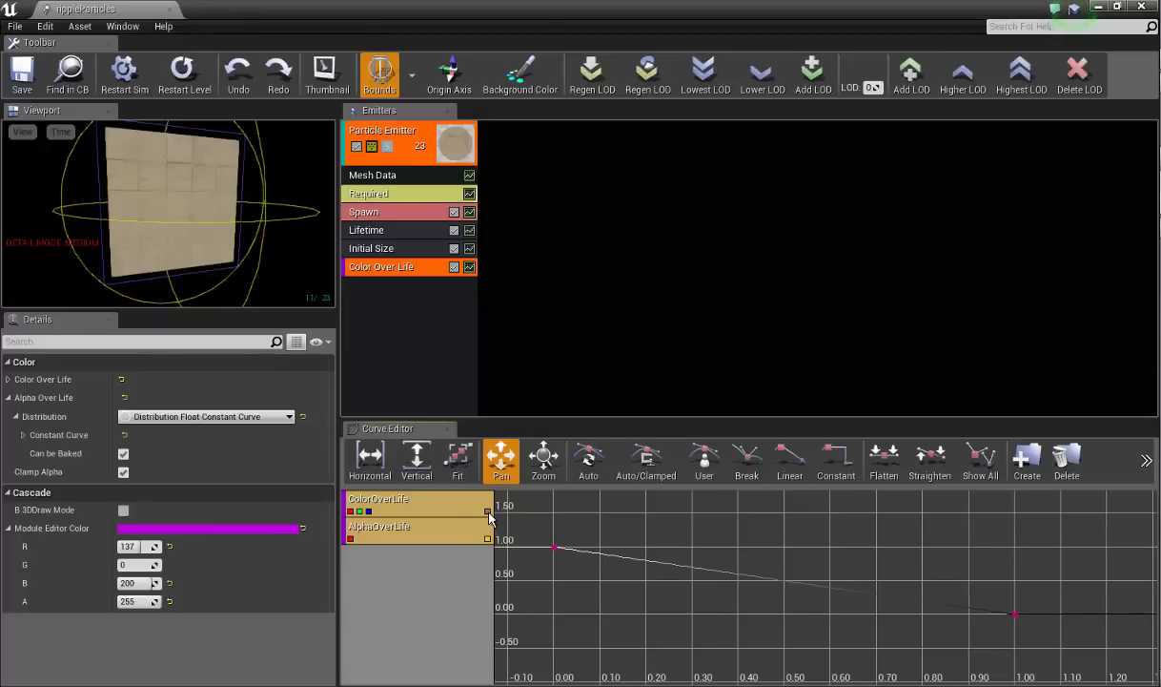
{"action": "left_click", "coordinate": [488, 513]}
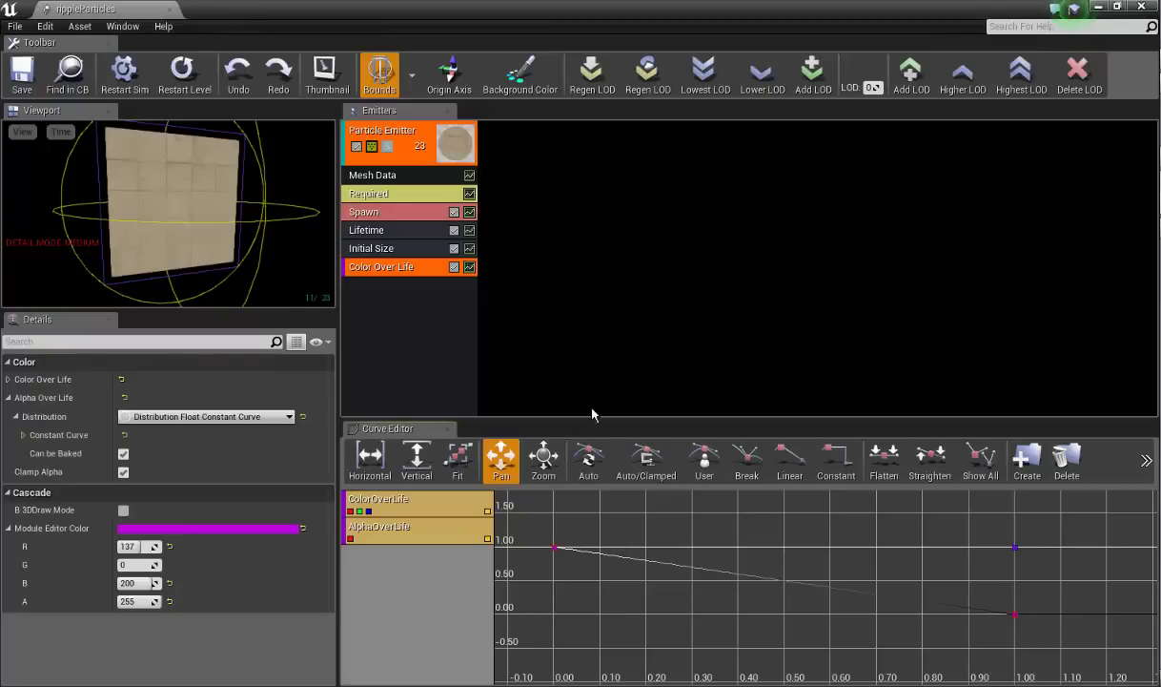
- Add a Size By Life module to the emitter
{"action": "right_click", "coordinate": [343, 294]}
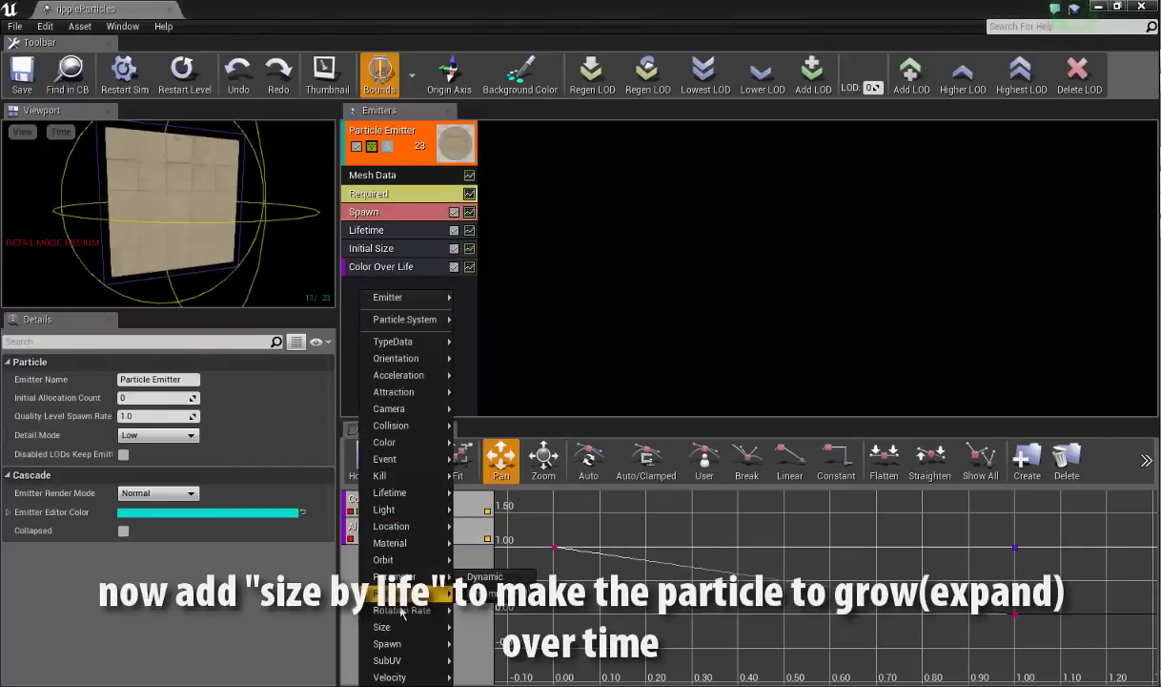
{"action": "mouse_move", "coordinate": [391, 626]}
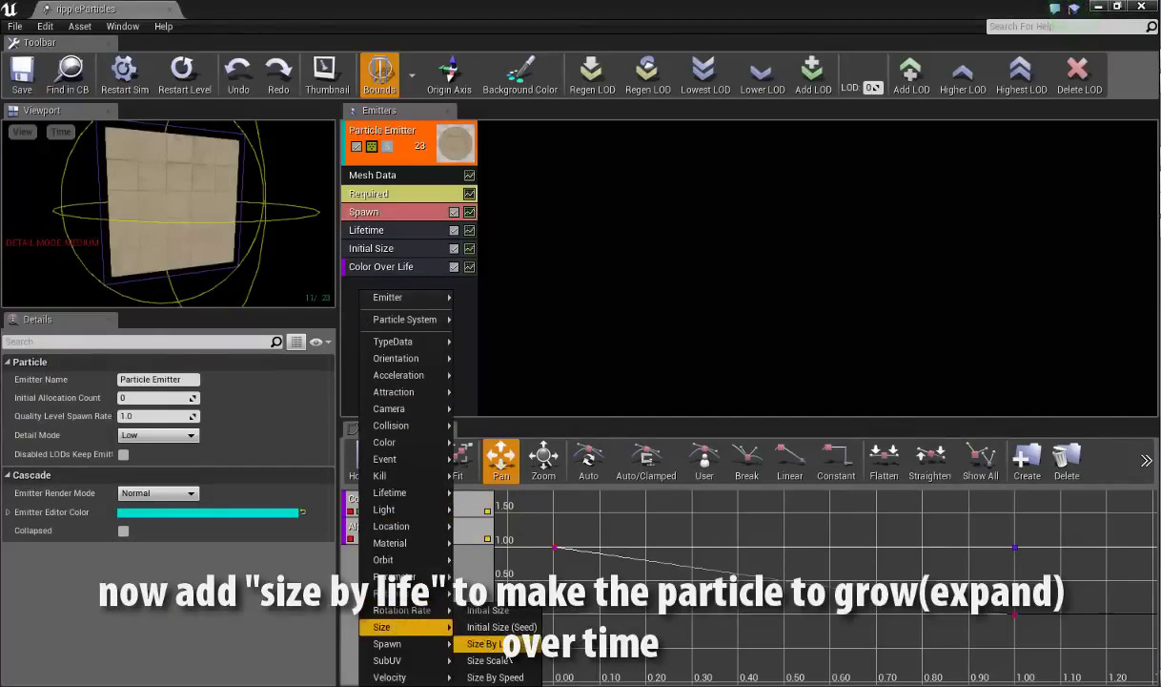
{"action": "left_click", "coordinate": [488, 644]}
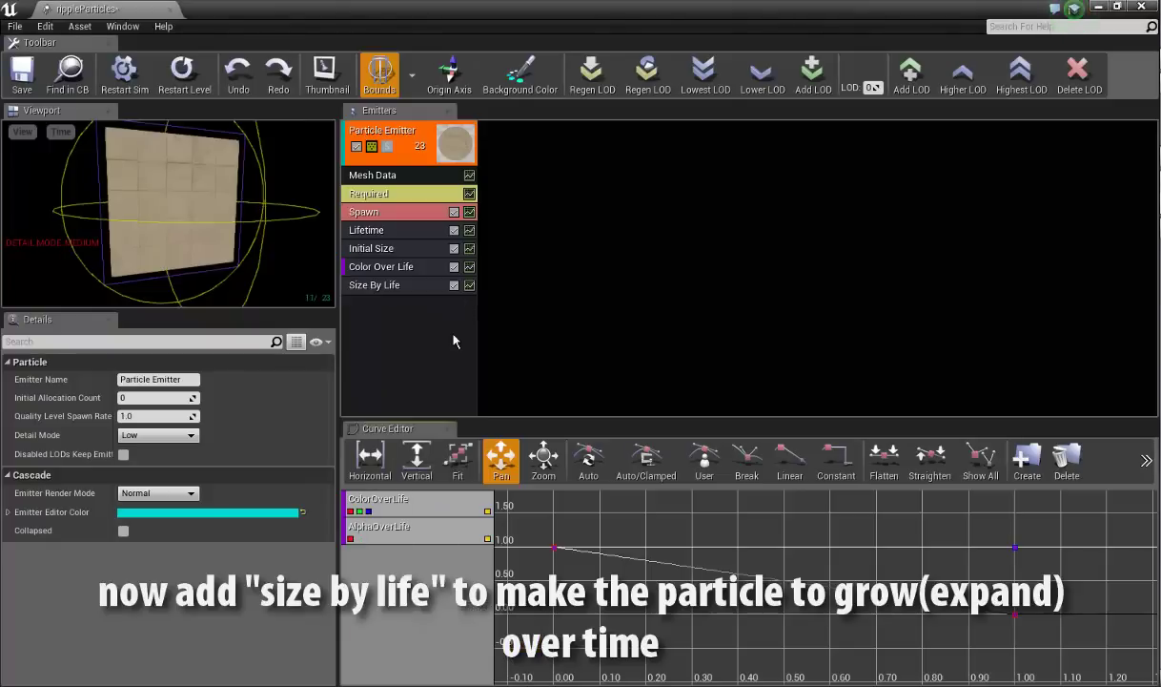
- Drag the LifeMultiplier curve's start key down to about 0, rising to 1.0
{"action": "left_click", "coordinate": [419, 288]}
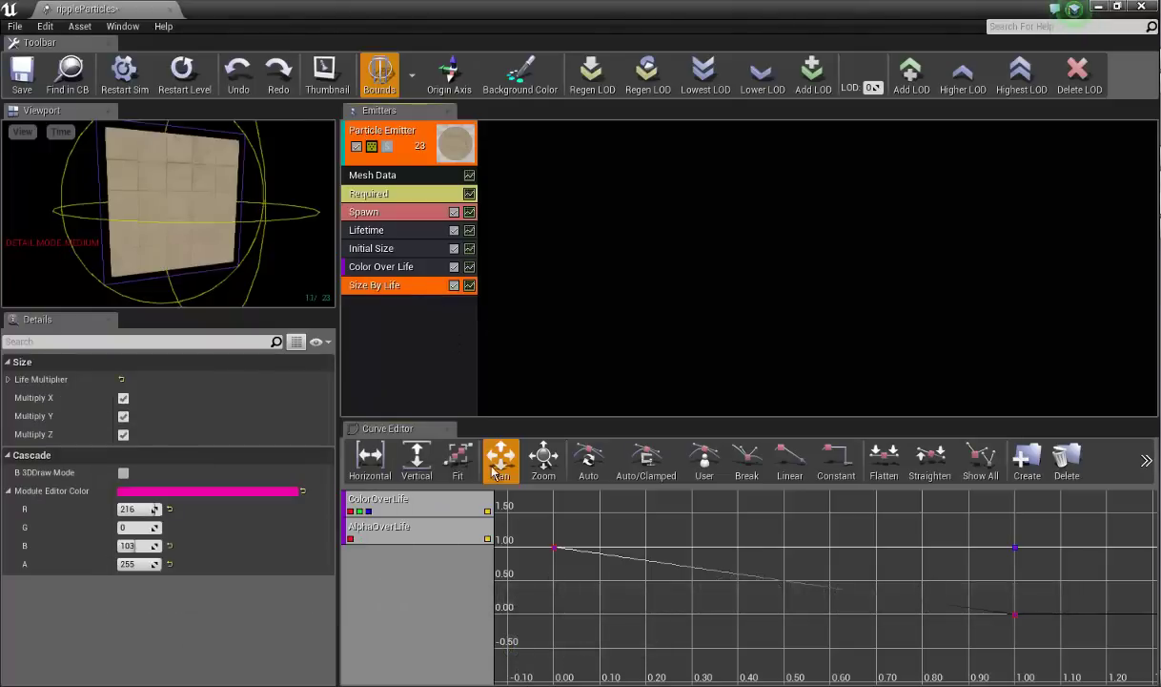
{"action": "left_click", "coordinate": [470, 286]}
{"action": "left_click", "coordinate": [487, 538]}
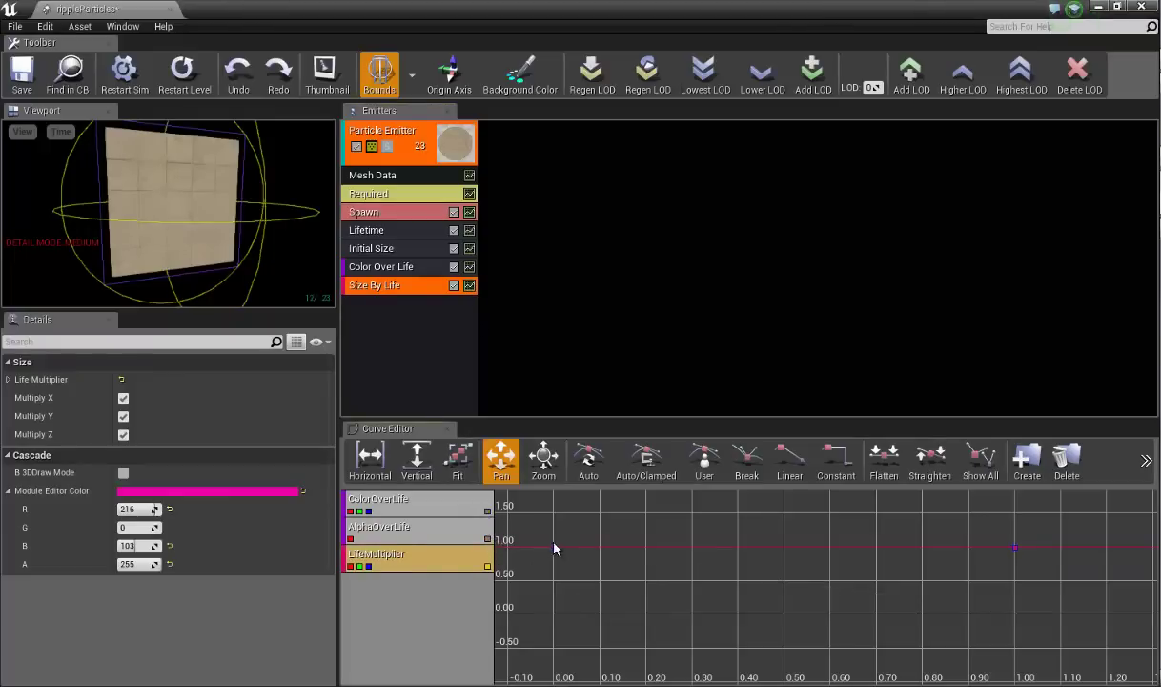
{"action": "left_click_drag", "start_coordinate": [554, 546], "coordinate": [554, 616]}
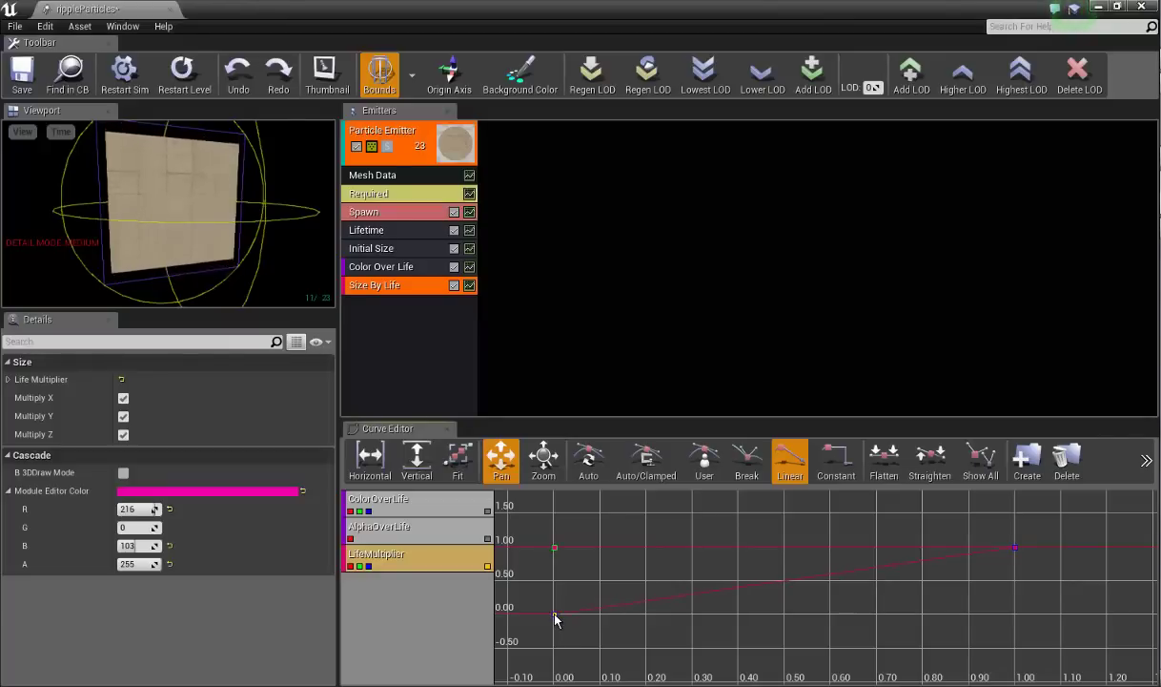
{"action": "left_click_drag", "start_coordinate": [557, 571], "coordinate": [558, 615], "text": "ctrl"}
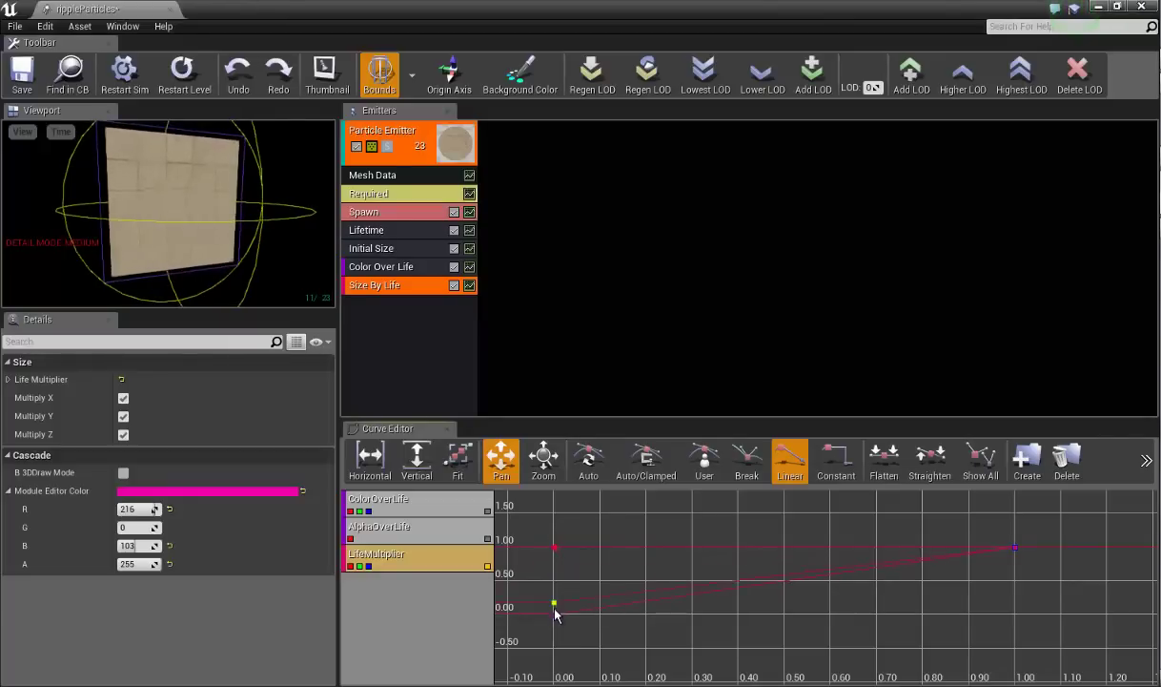
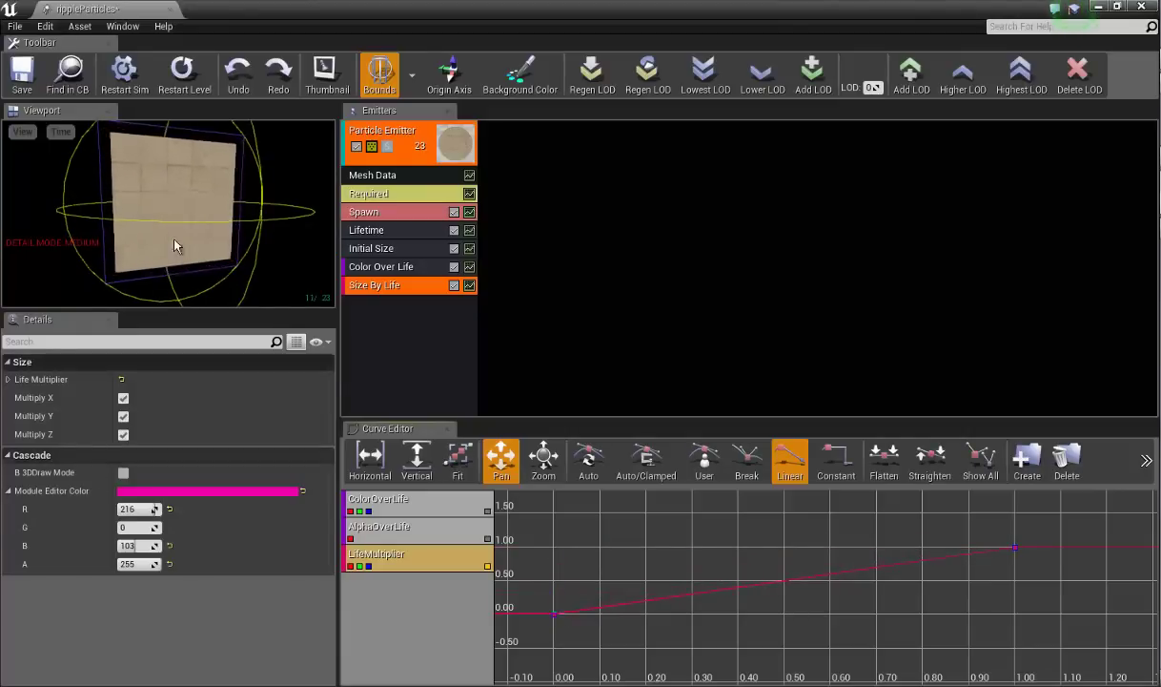
- Change the ripple emitter's Spawn rate constant from 20.0 to 1.0, then close the particle editor
{"action": "left_click", "coordinate": [372, 201]}
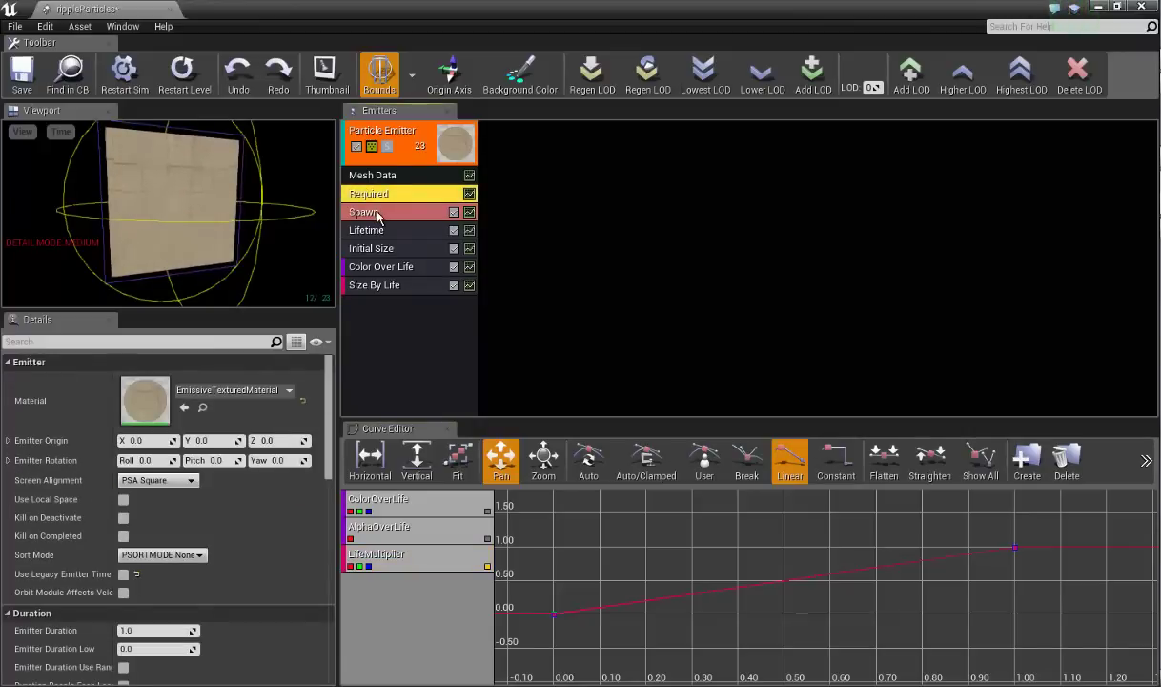
{"action": "left_click", "coordinate": [378, 214]}
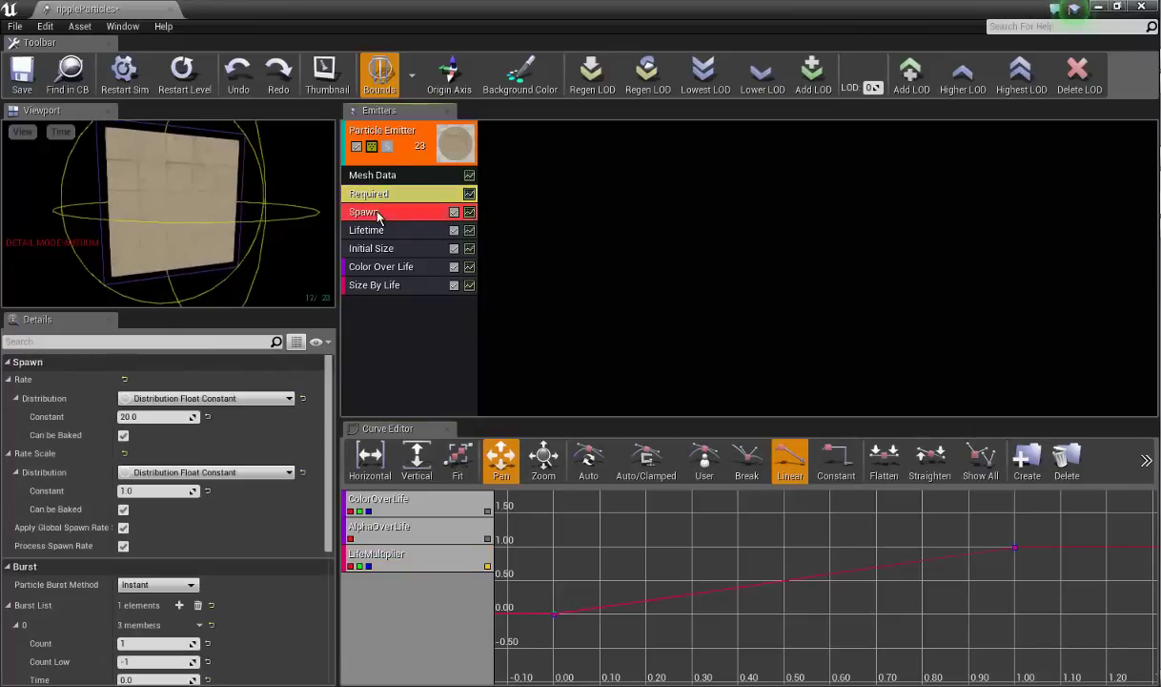
{"action": "left_click", "coordinate": [155, 416]}
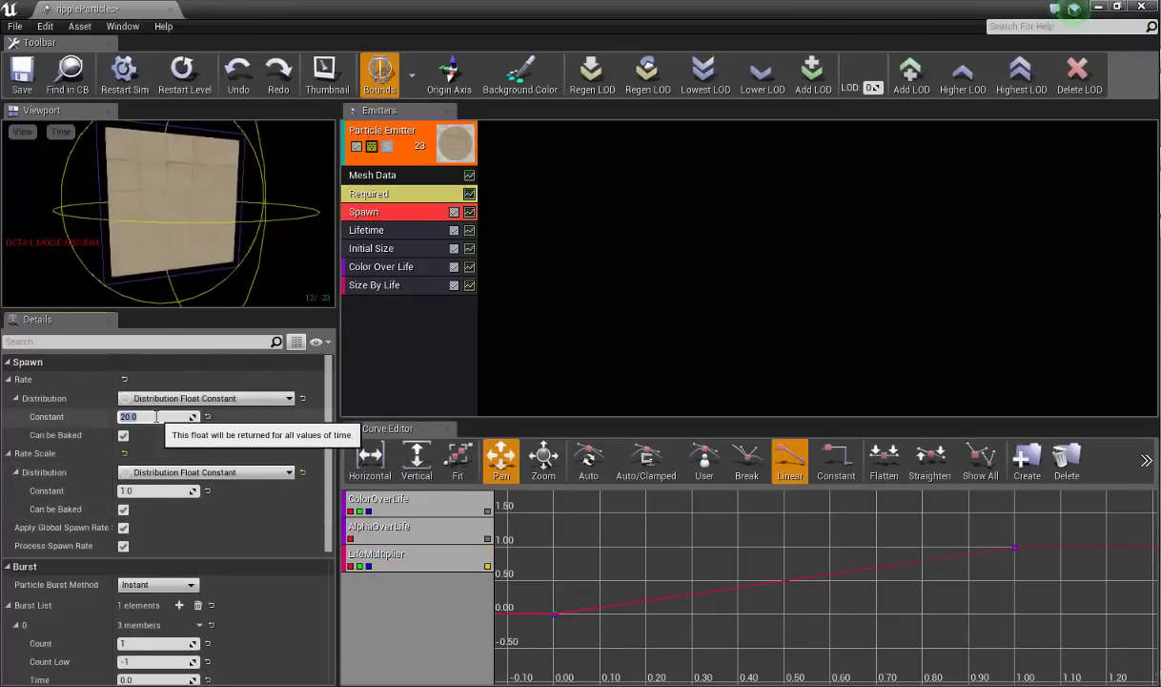
{"action": "type", "text": "1"}
{"action": "key", "text": "Return"}
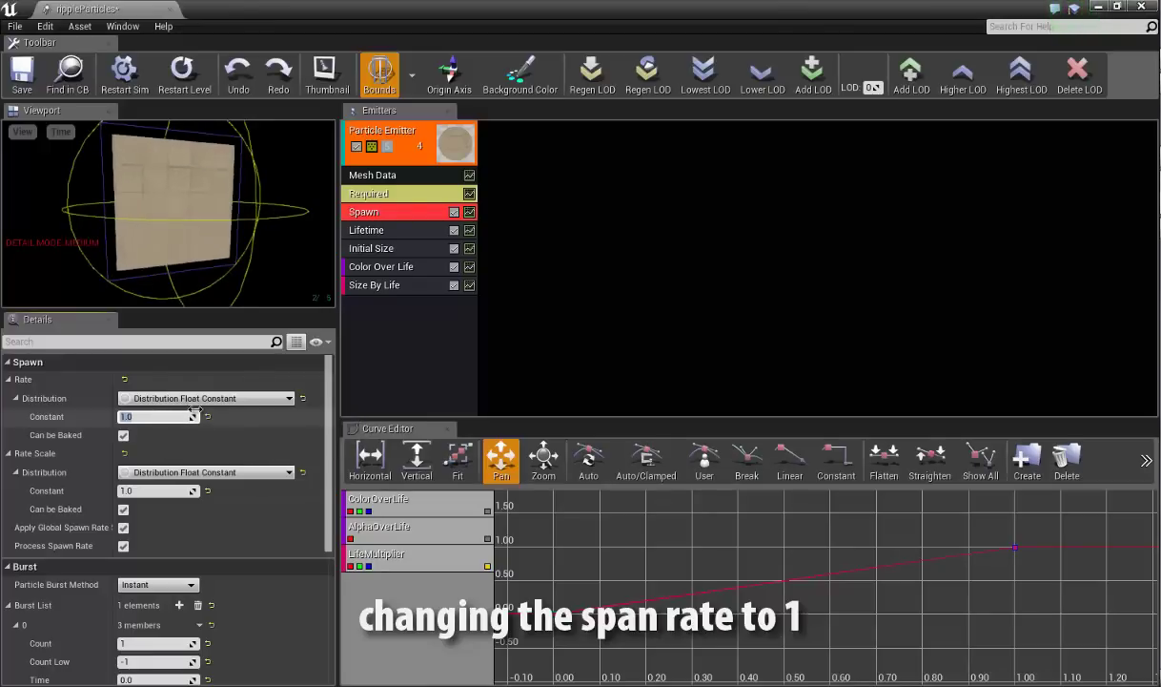
{"action": "scroll", "coordinate": [265, 558], "scroll_direction": "down", "scroll_amount": 3}
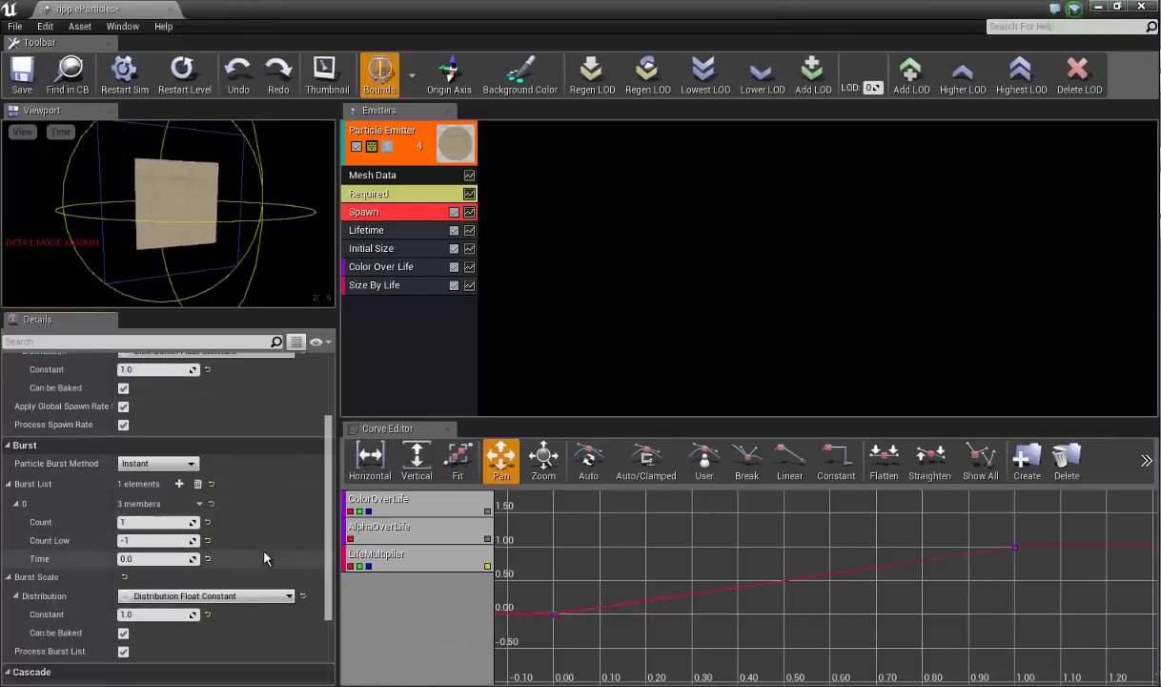
{"action": "scroll", "coordinate": [266, 558], "scroll_direction": "down", "scroll_amount": 3}
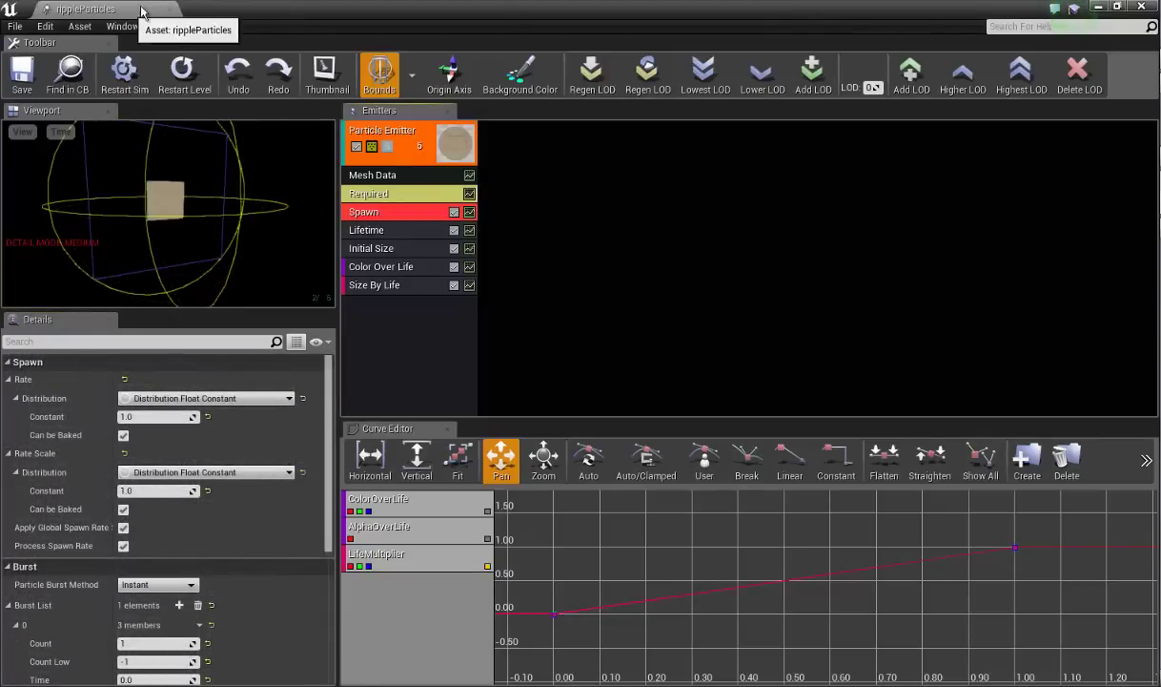
{"action": "left_click", "coordinate": [170, 9]}
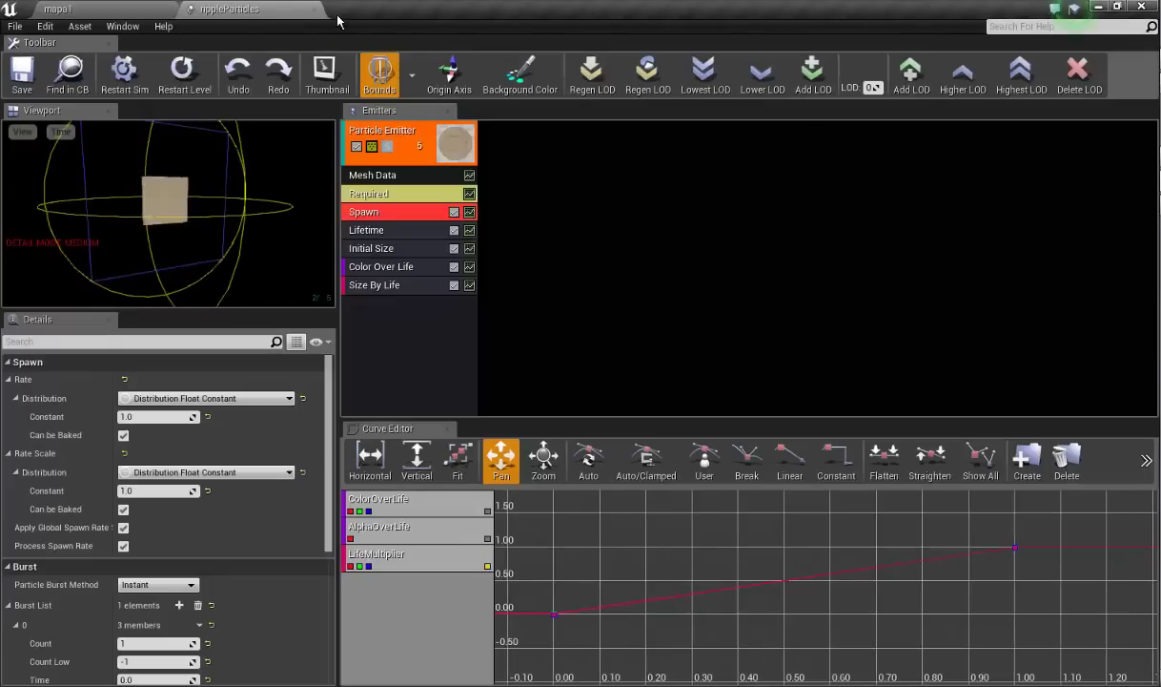
- In rippleParticles, lower the LifeMultiplier curve's end key from 1.0 to about 0.54
{"action": "left_click", "coordinate": [82, 11]}
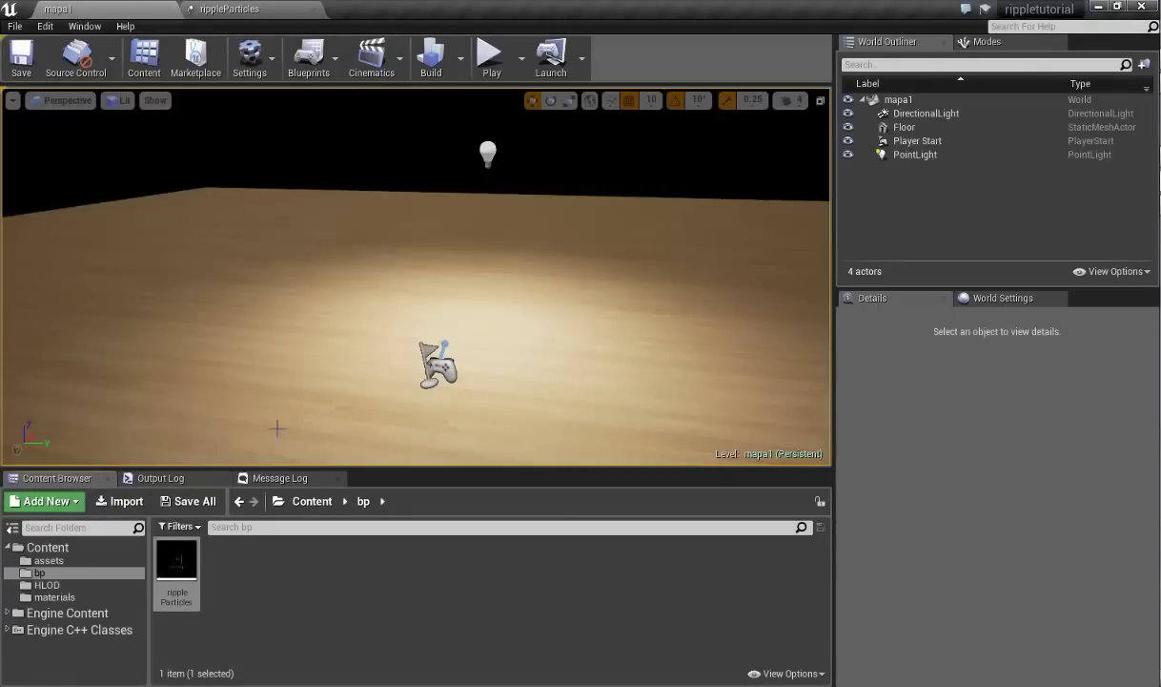
{"action": "left_click", "coordinate": [251, 12]}
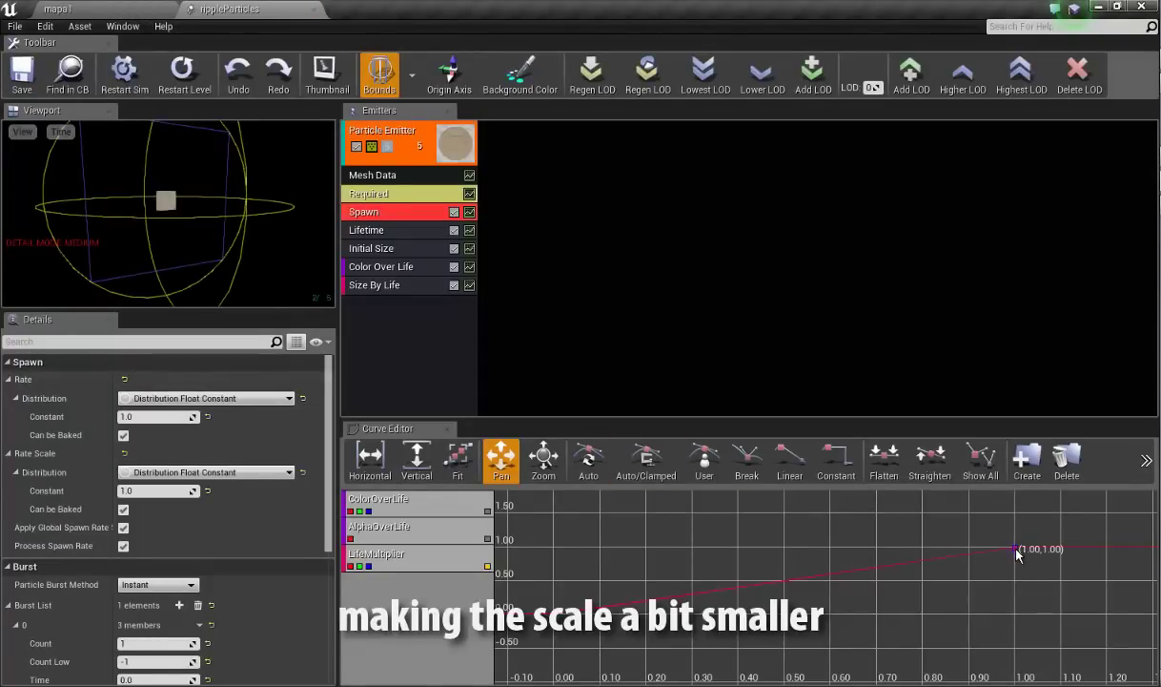
{"action": "left_click_drag", "start_coordinate": [1016, 553], "coordinate": [1015, 579]}
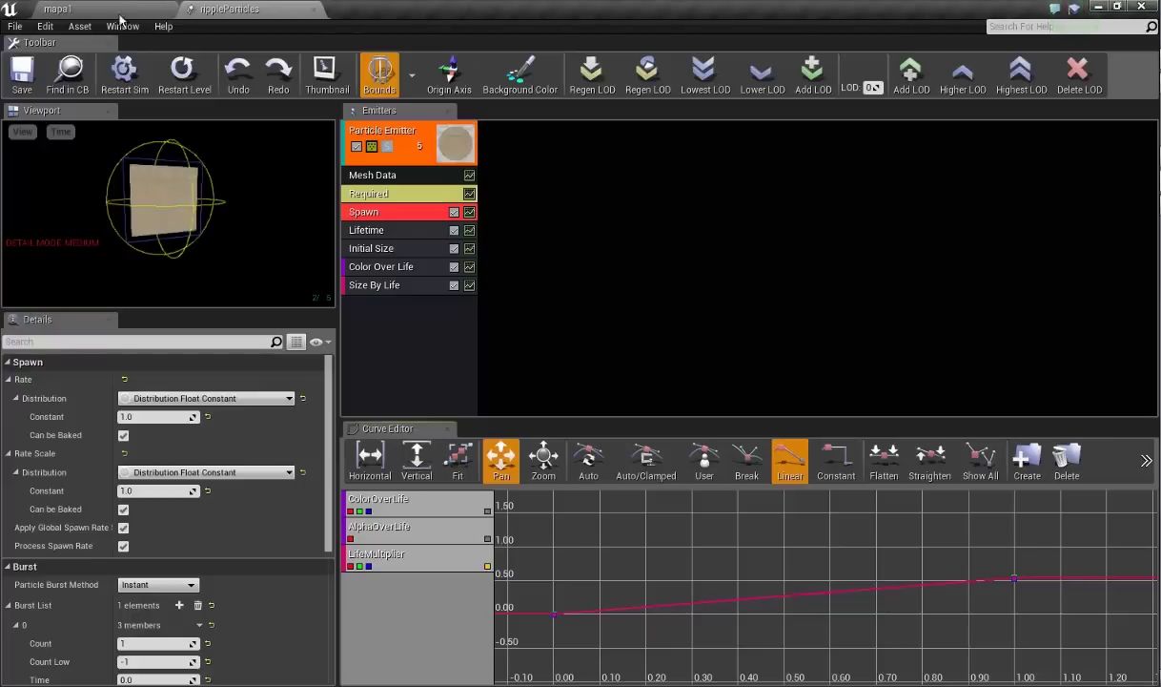
- Create an Actor Blueprint named someactor in the bp folder and place one in mapa1
{"action": "left_click", "coordinate": [121, 14]}
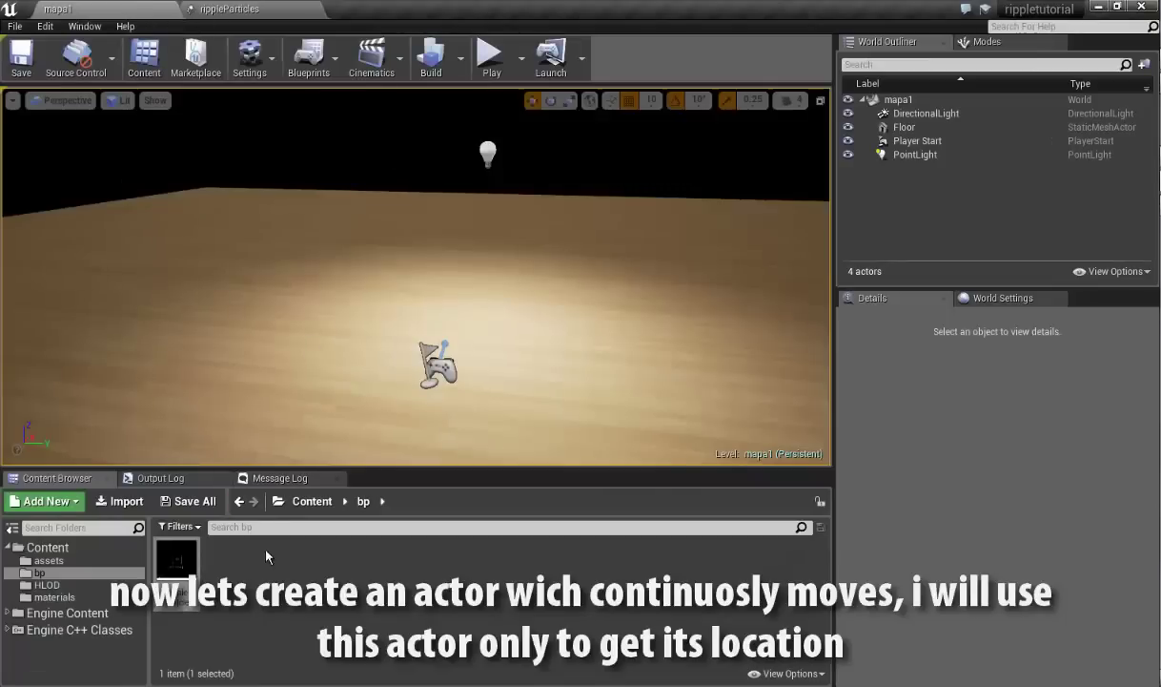
{"action": "right_click", "coordinate": [298, 578]}
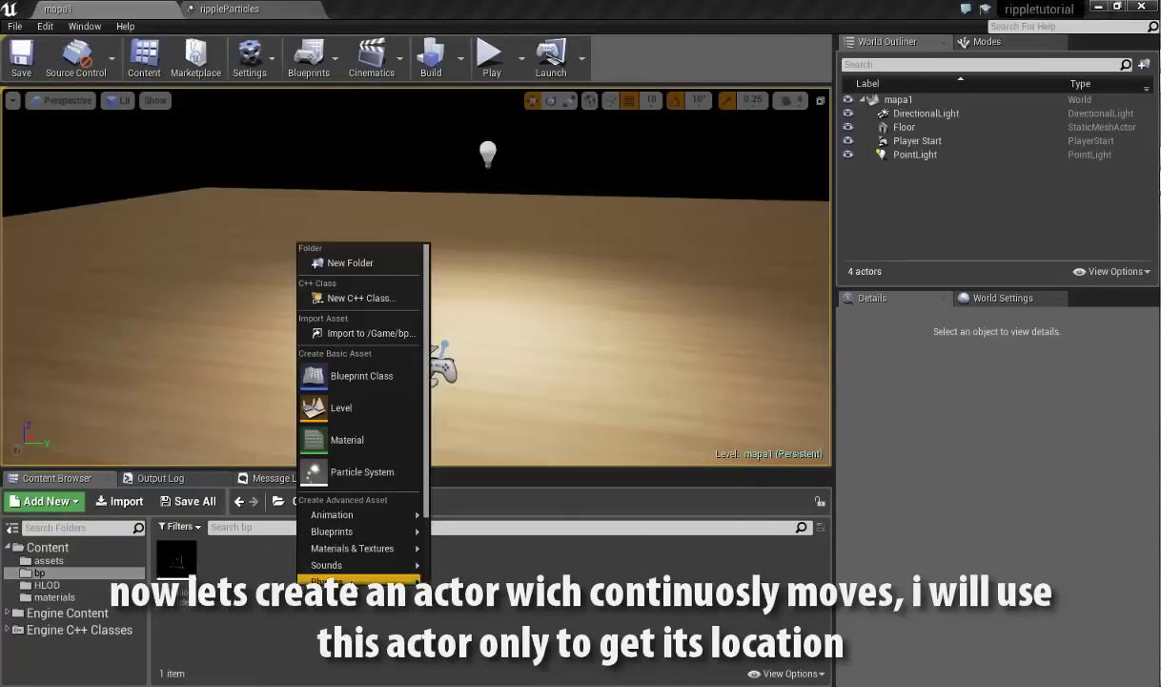
{"action": "left_click", "coordinate": [367, 367]}
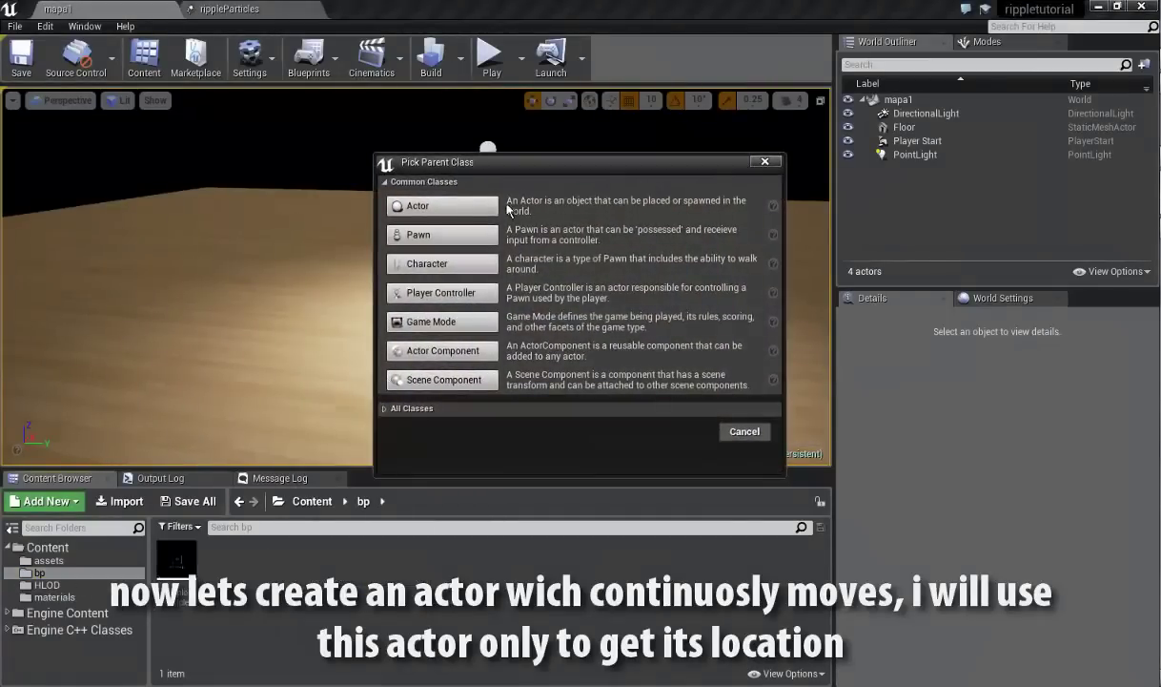
{"action": "left_click", "coordinate": [443, 206]}
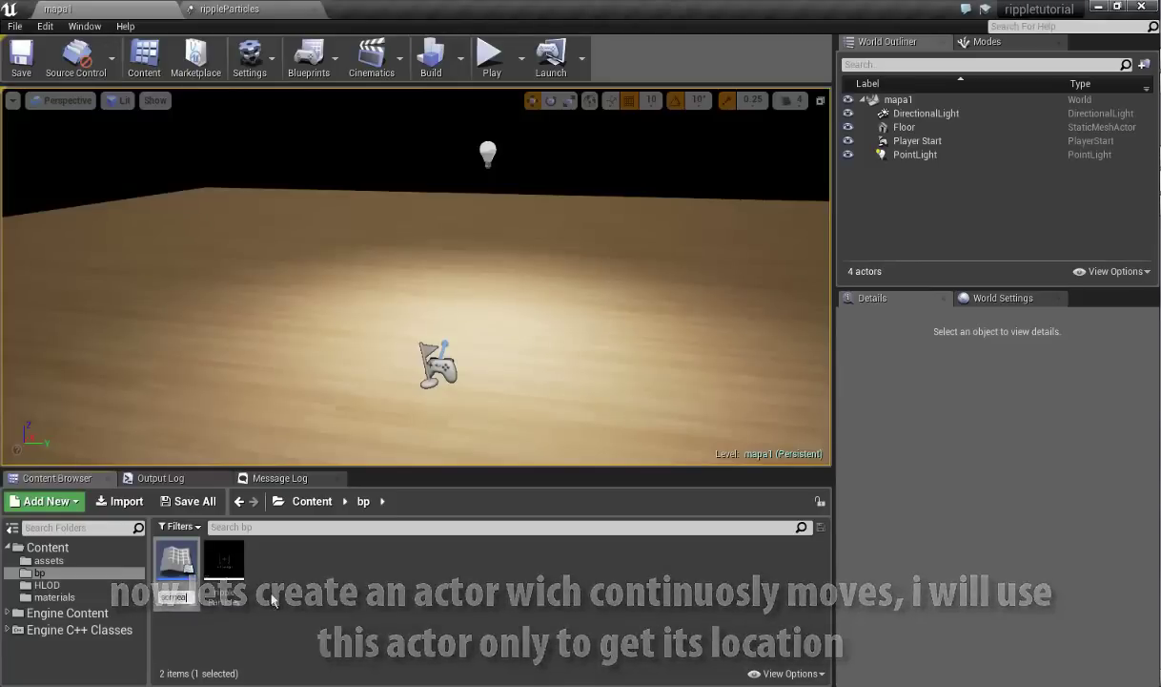
{"action": "type", "text": "someactor"}
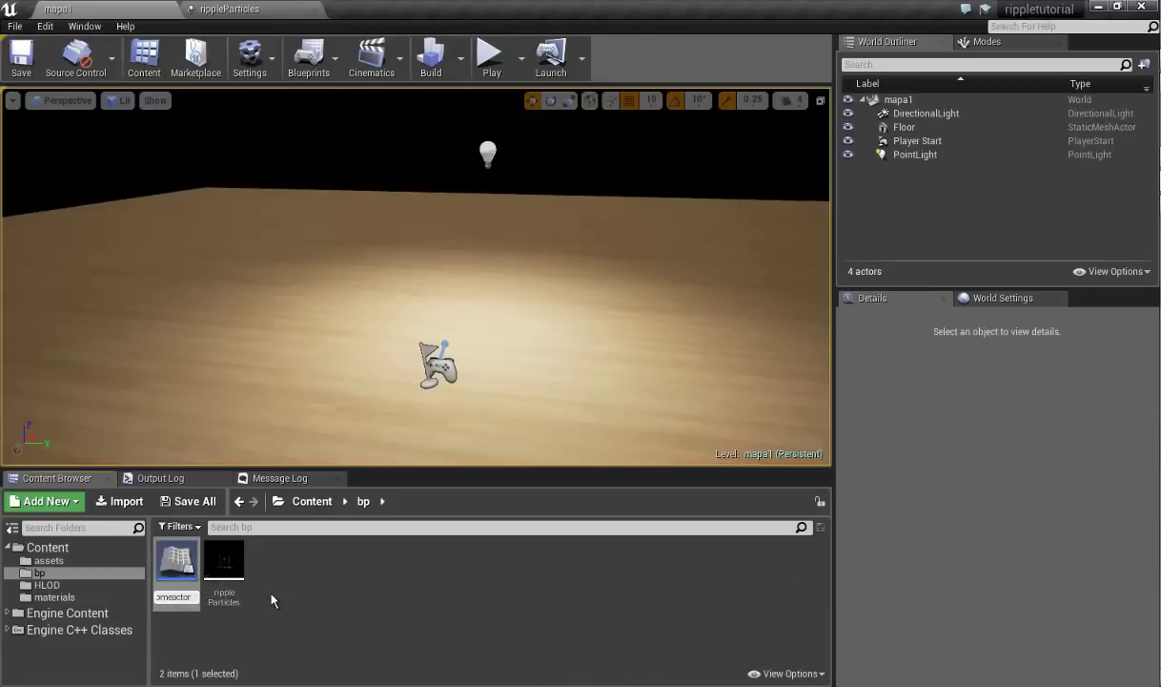
{"action": "key", "text": "Return"}
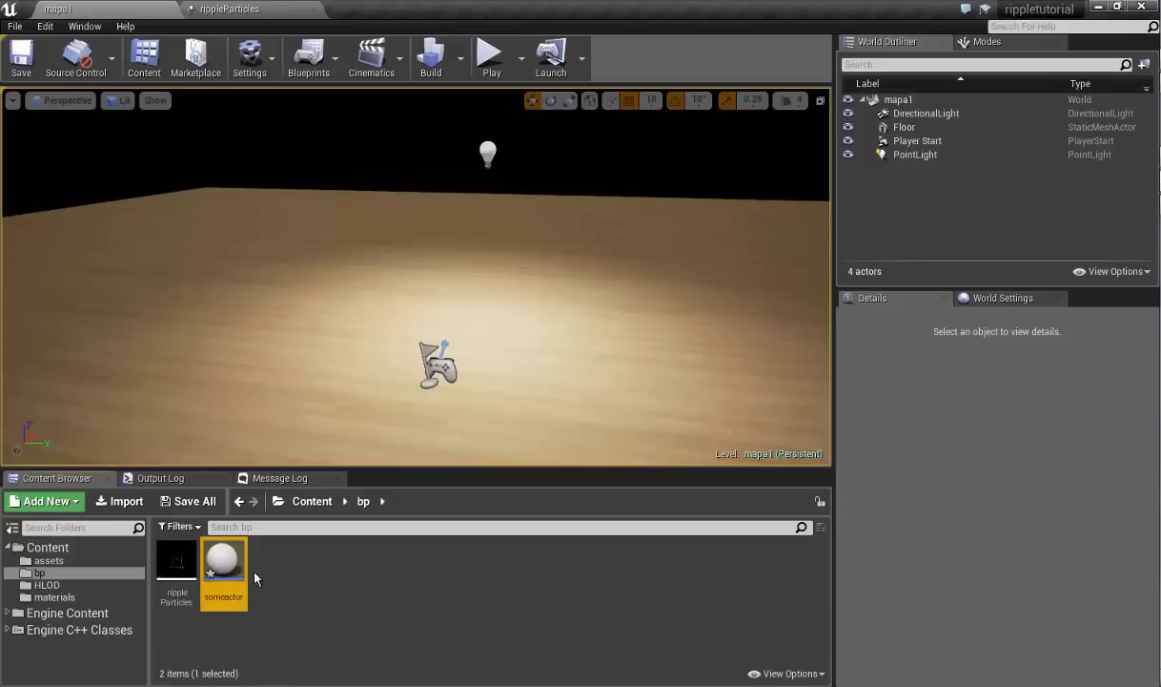
{"action": "mouse_move", "coordinate": [233, 570]}
{"action": "left_mouse_down"}
{"action": "mouse_move", "coordinate": [345, 326]}
{"action": "mouse_move", "coordinate": [349, 208]}
{"action": "left_mouse_up"}
- In the someactor Blueprint, add a Scene component and make it the root
{"action": "double_click", "coordinate": [227, 561]}
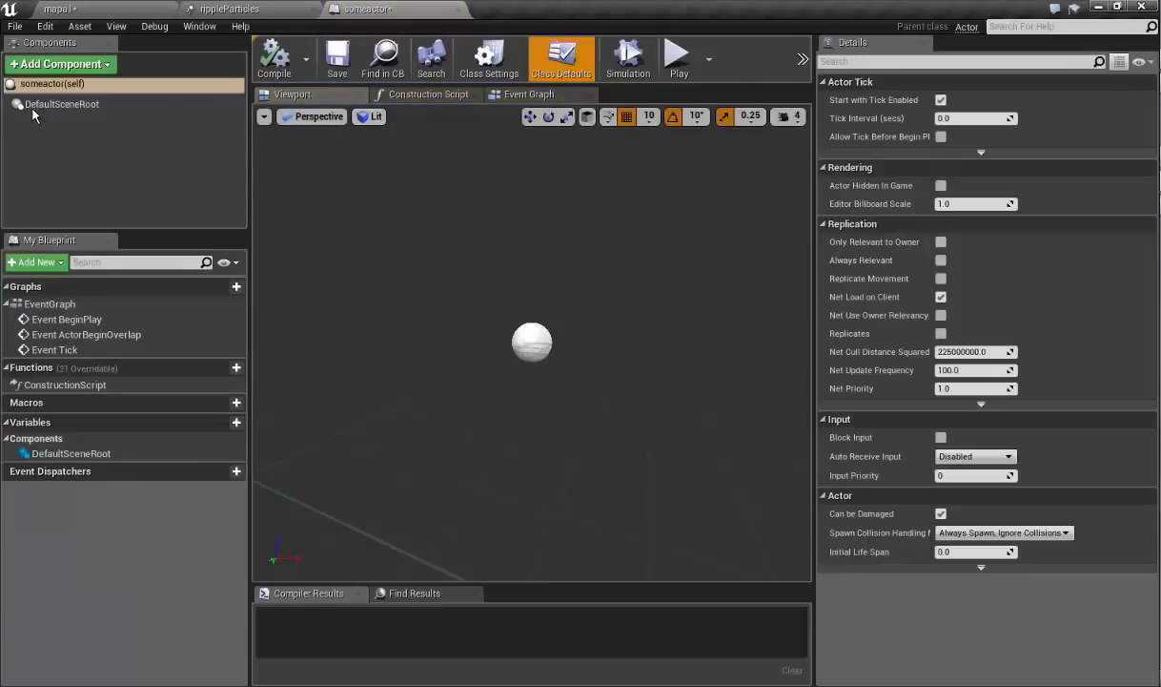
{"action": "left_click", "coordinate": [47, 67]}
{"action": "type", "text": "sce"}
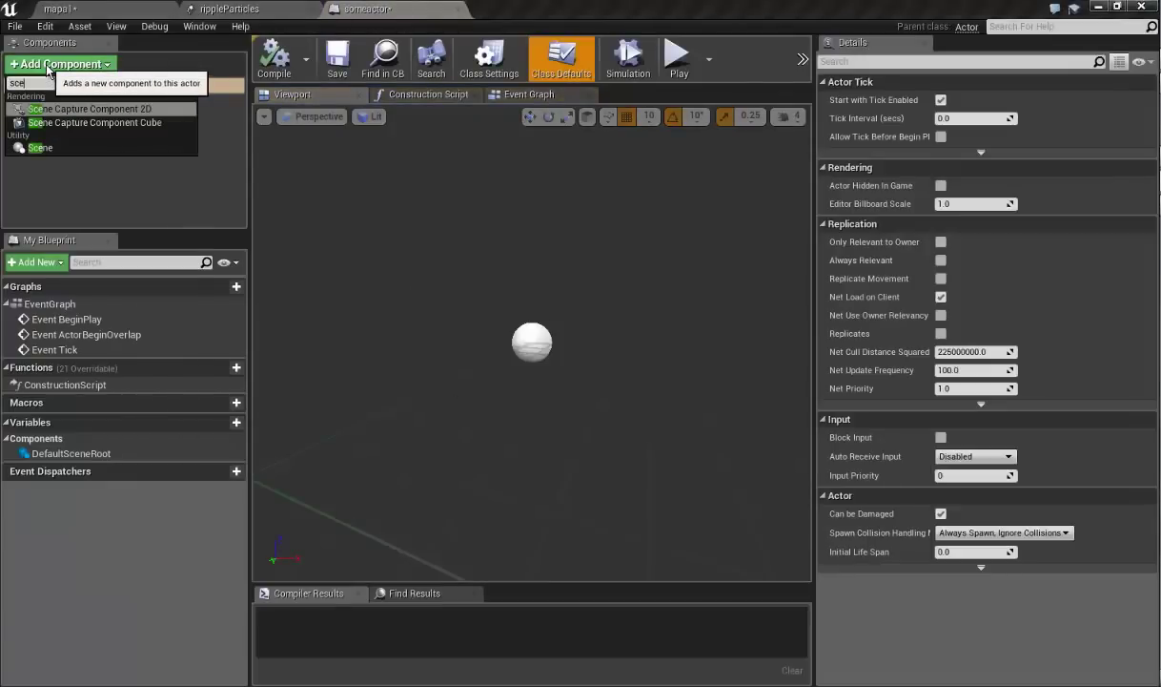
{"action": "key", "text": "Down"}
{"action": "key", "text": "Down"}
{"action": "key", "text": "Return"}
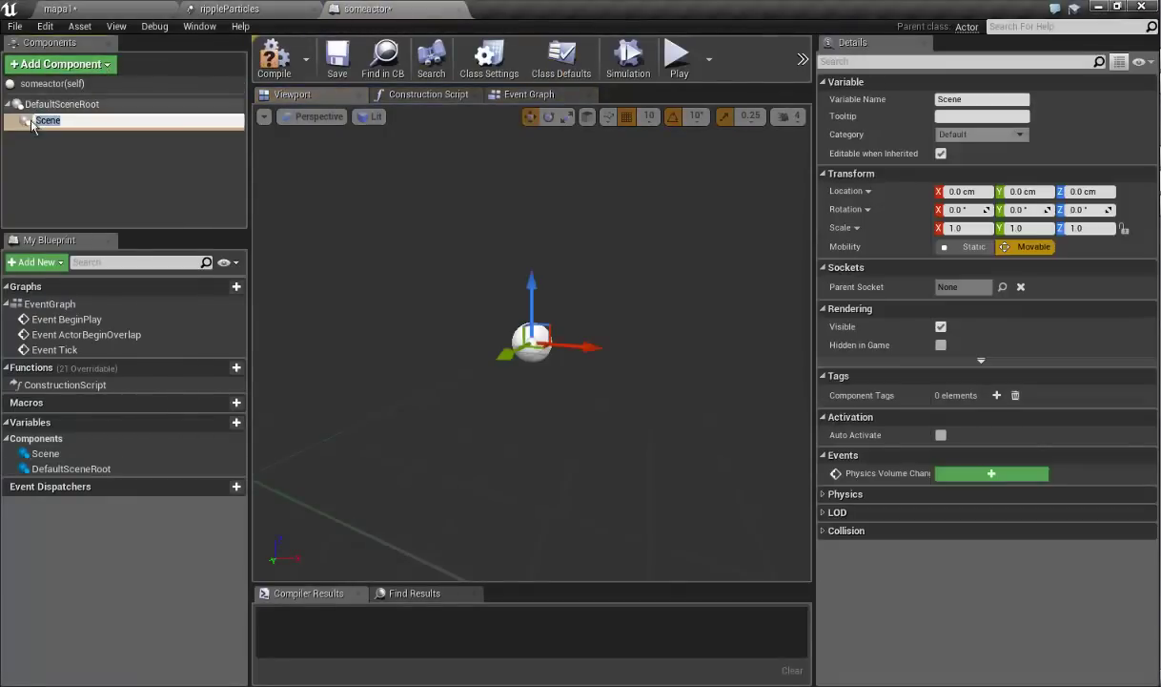
{"action": "left_click_drag", "start_coordinate": [29, 120], "coordinate": [53, 105]}
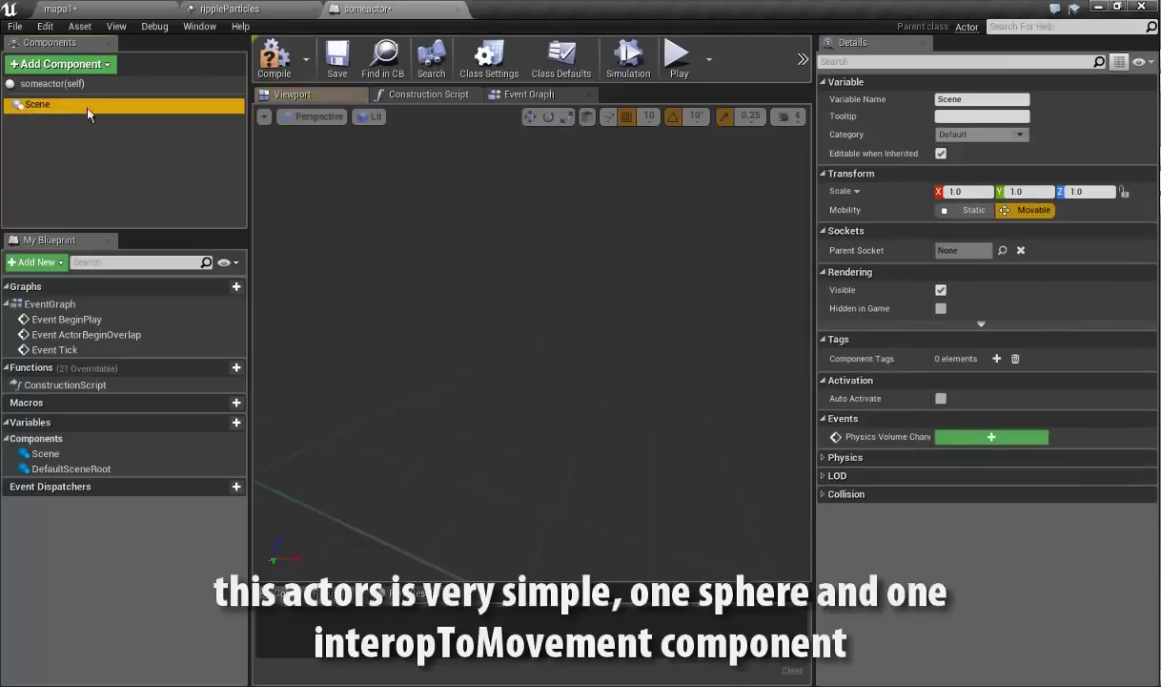
- Add a Sphere component beneath the Scene root
{"action": "left_click", "coordinate": [60, 64]}
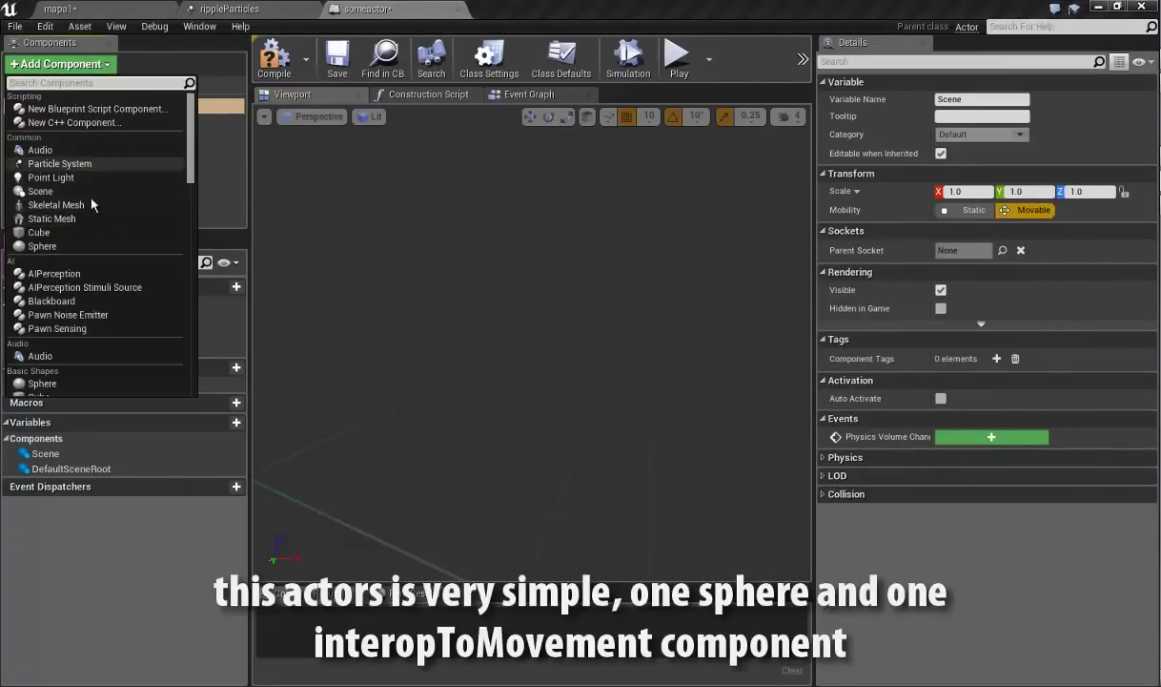
{"action": "left_click", "coordinate": [77, 247]}
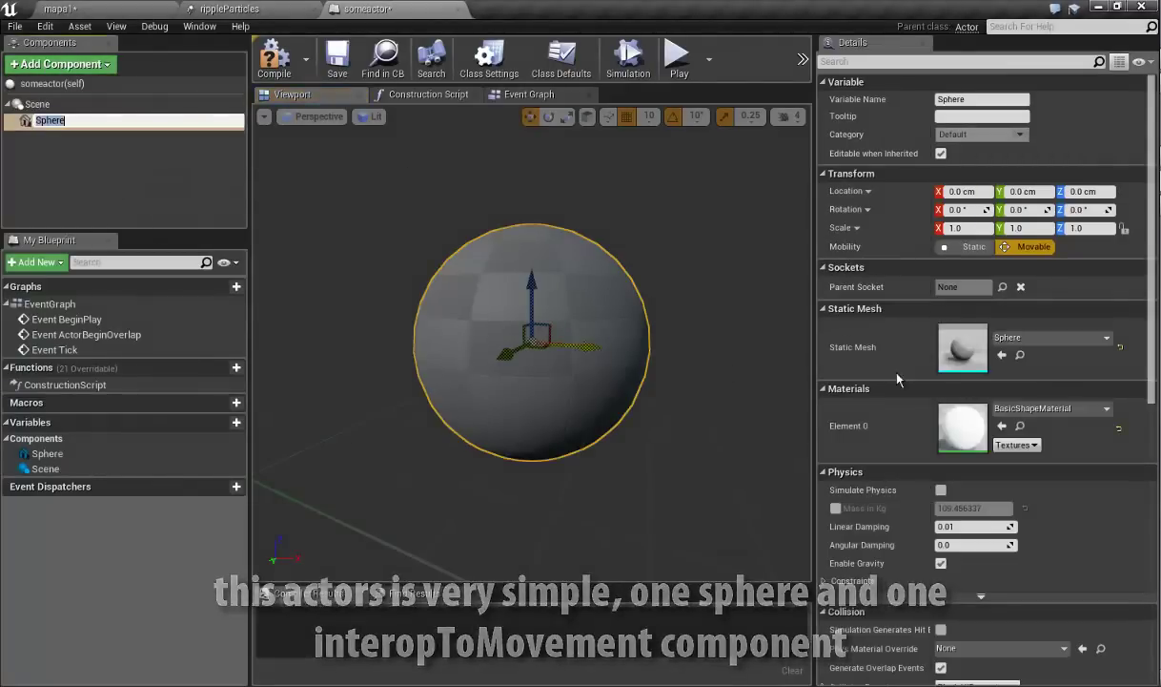
{"action": "left_click", "coordinate": [212, 207]}
- Add an Interp To Movement component to someactor
{"action": "left_click", "coordinate": [36, 67]}
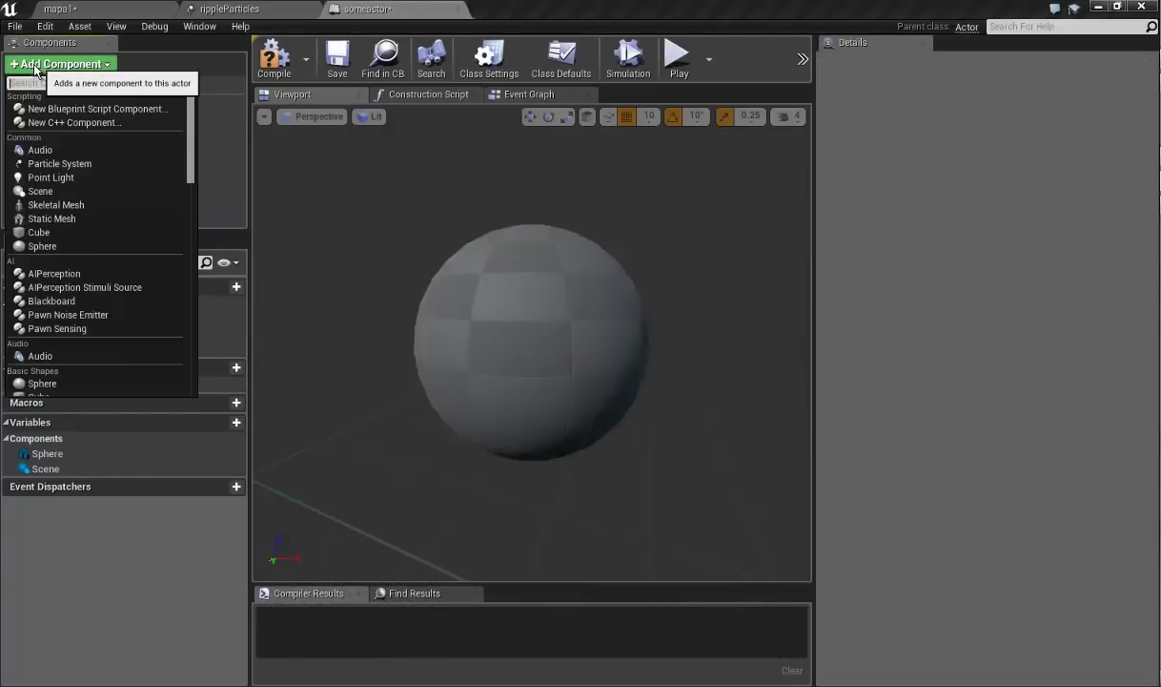
{"action": "type", "text": "move"}
{"action": "key", "text": "BackSpace"}
{"action": "key", "text": "BackSpace"}
{"action": "key", "text": "BackSpace"}
{"action": "key", "text": "BackSpace"}
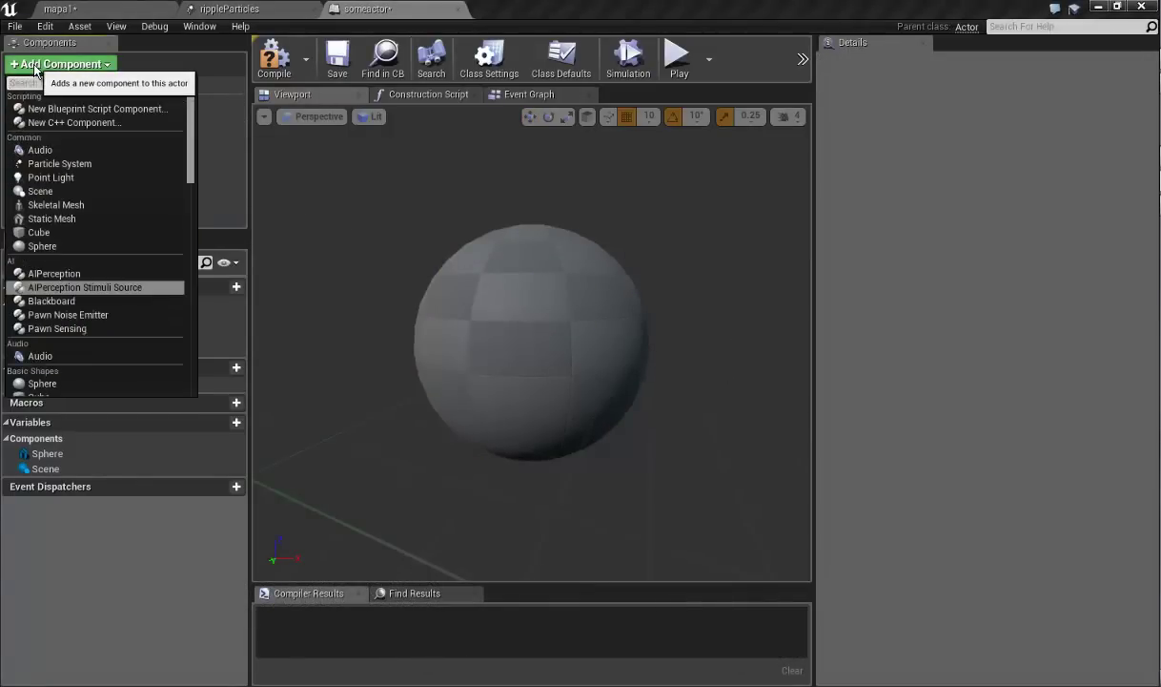
{"action": "type", "text": "inter"}
{"action": "left_click", "coordinate": [53, 109]}
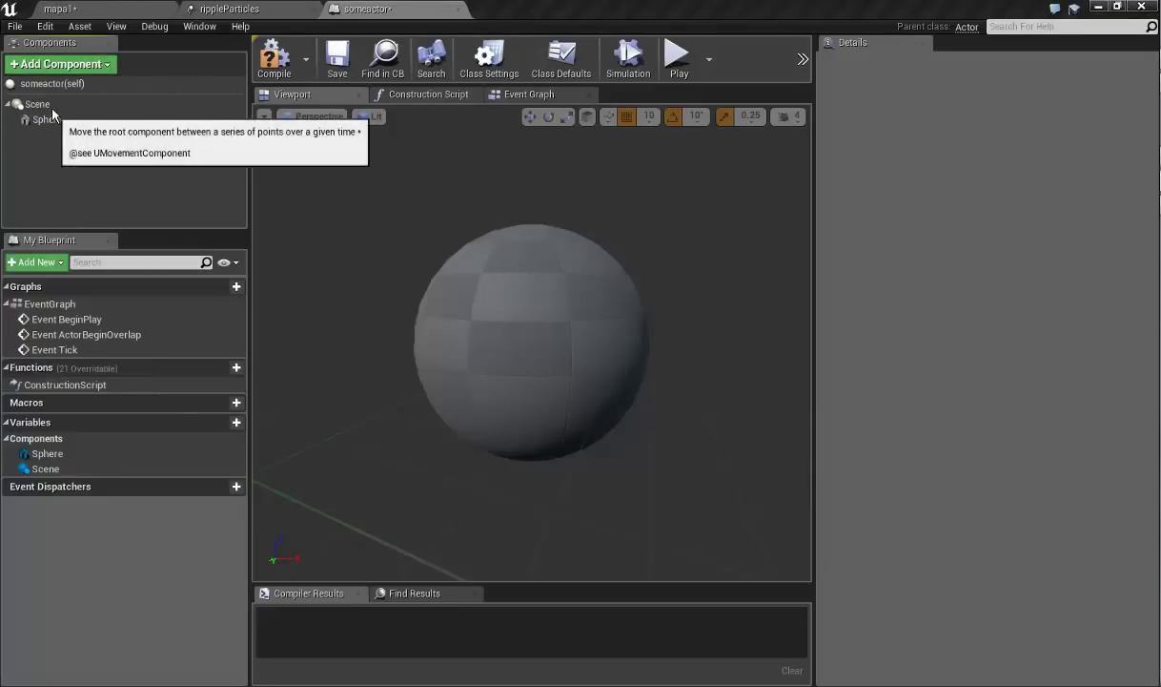
{"action": "left_click", "coordinate": [63, 135]}
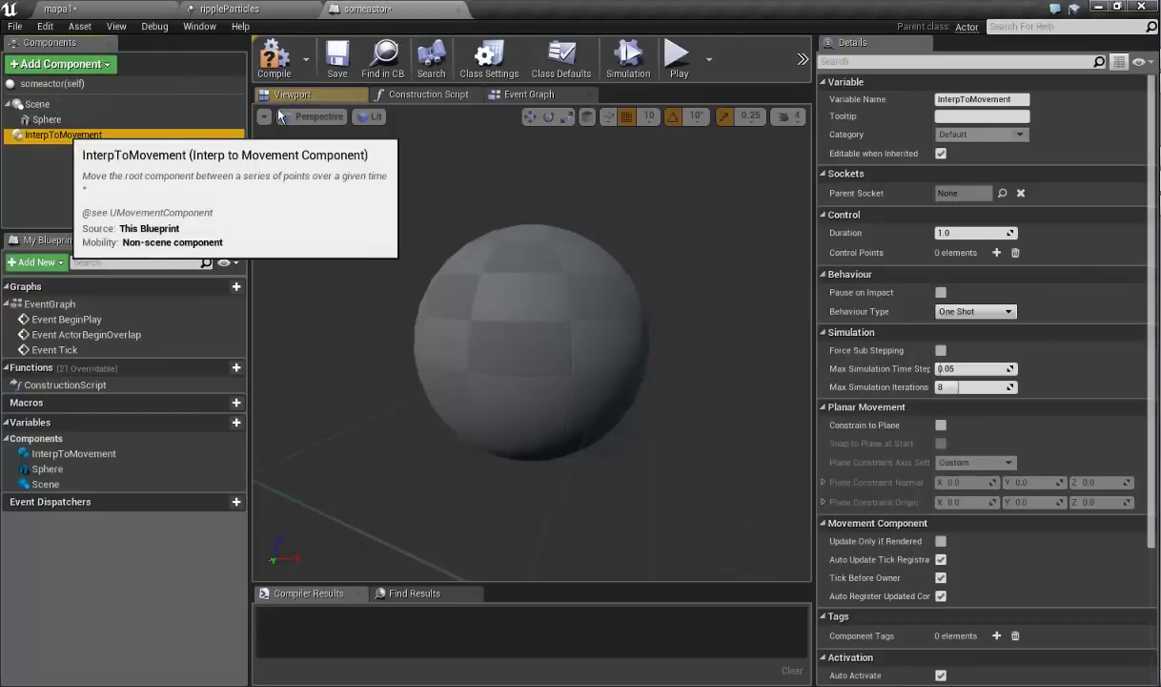
- Add two movement control points with Y positions -300 and 300
{"action": "left_click", "coordinate": [997, 254]}
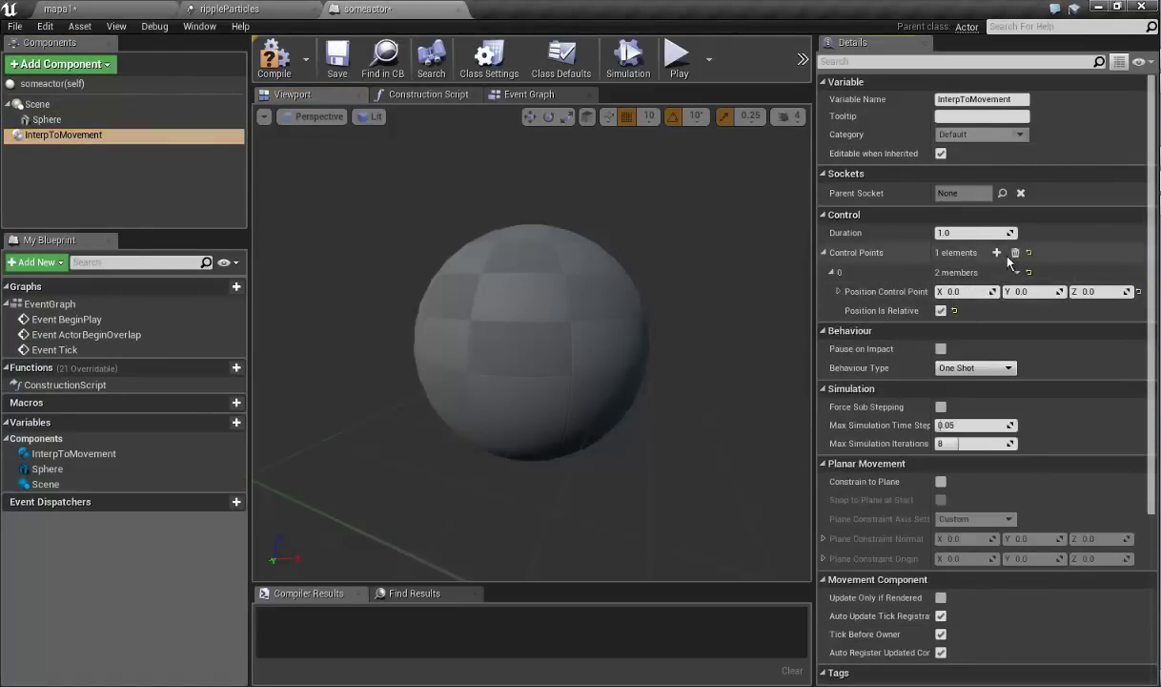
{"action": "left_click", "coordinate": [997, 254]}
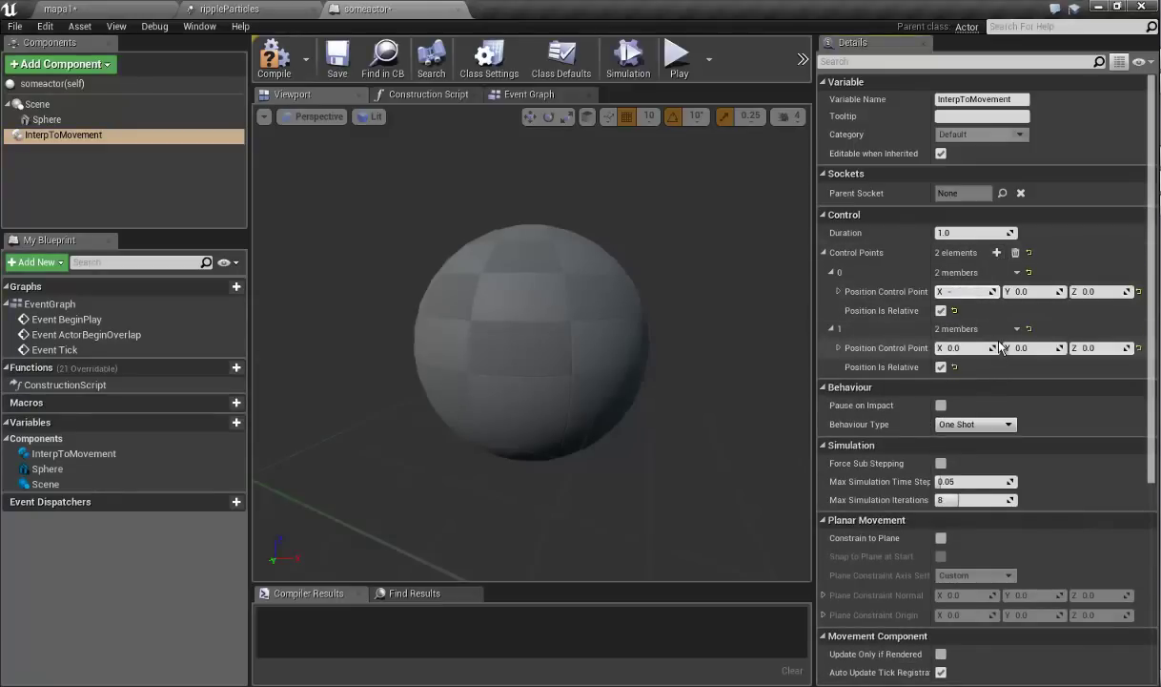
{"action": "left_click", "coordinate": [1035, 291]}
{"action": "type", "text": "-300"}
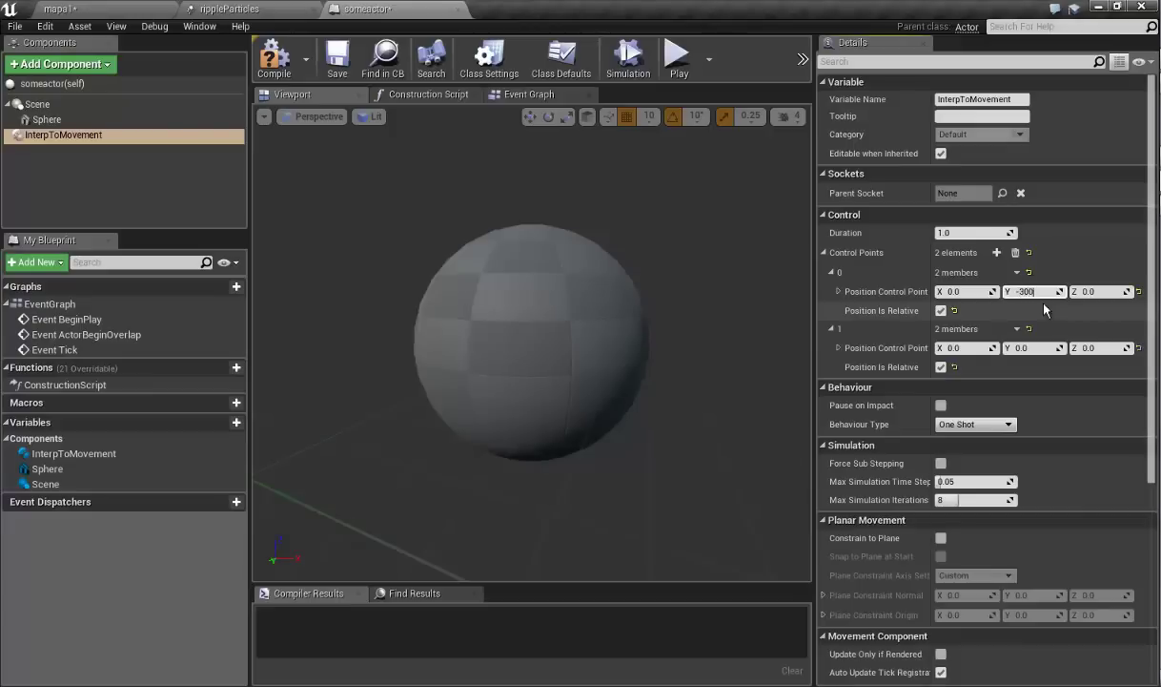
{"action": "key", "text": "Return"}
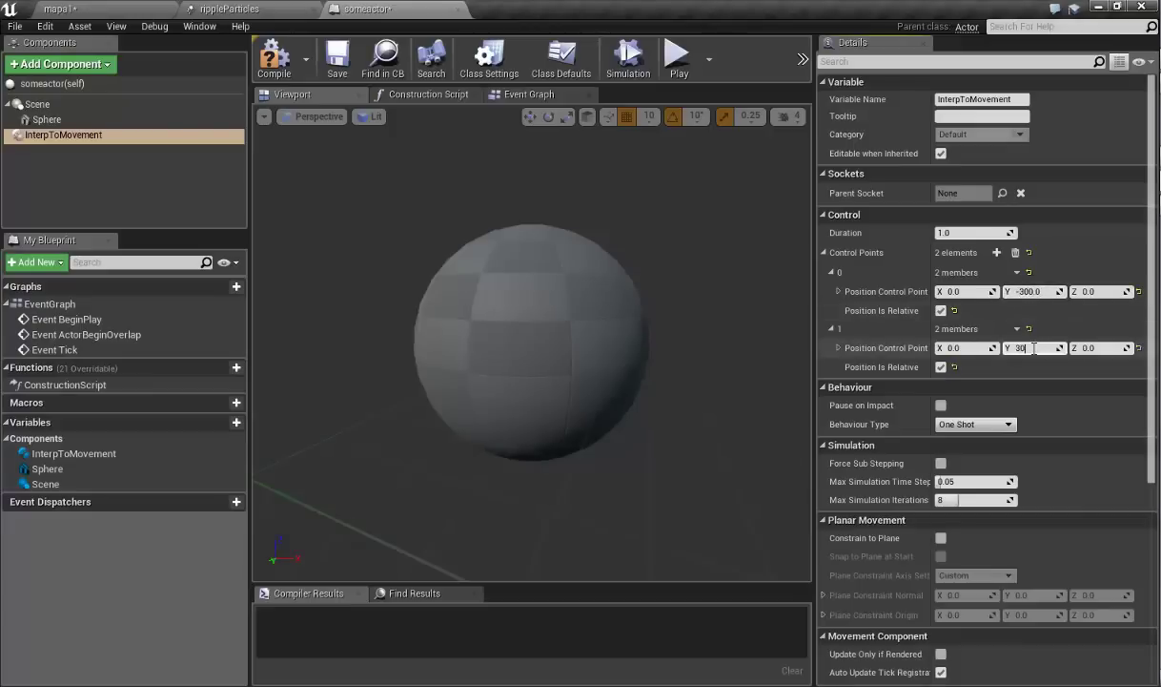
{"action": "type", "text": "0.0"}
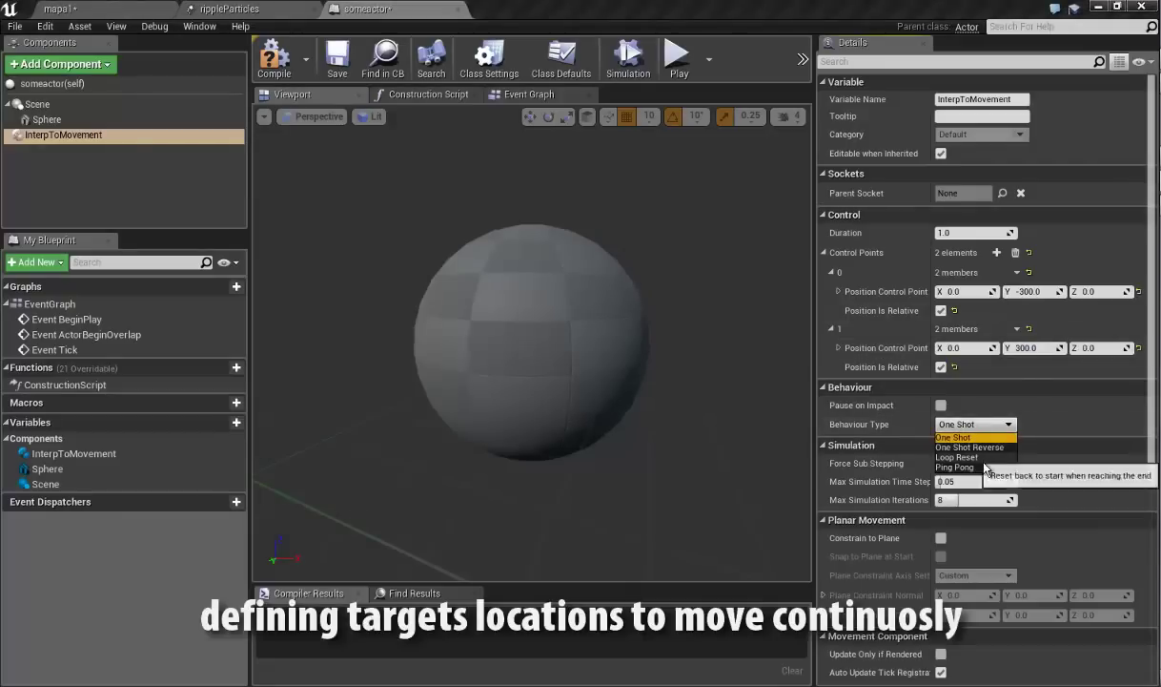
- Set the movement Behaviour Type to Ping Pong and save the map and Blueprint
{"action": "left_click", "coordinate": [955, 467]}
{"action": "key", "text": "ctrl+shift+s"}
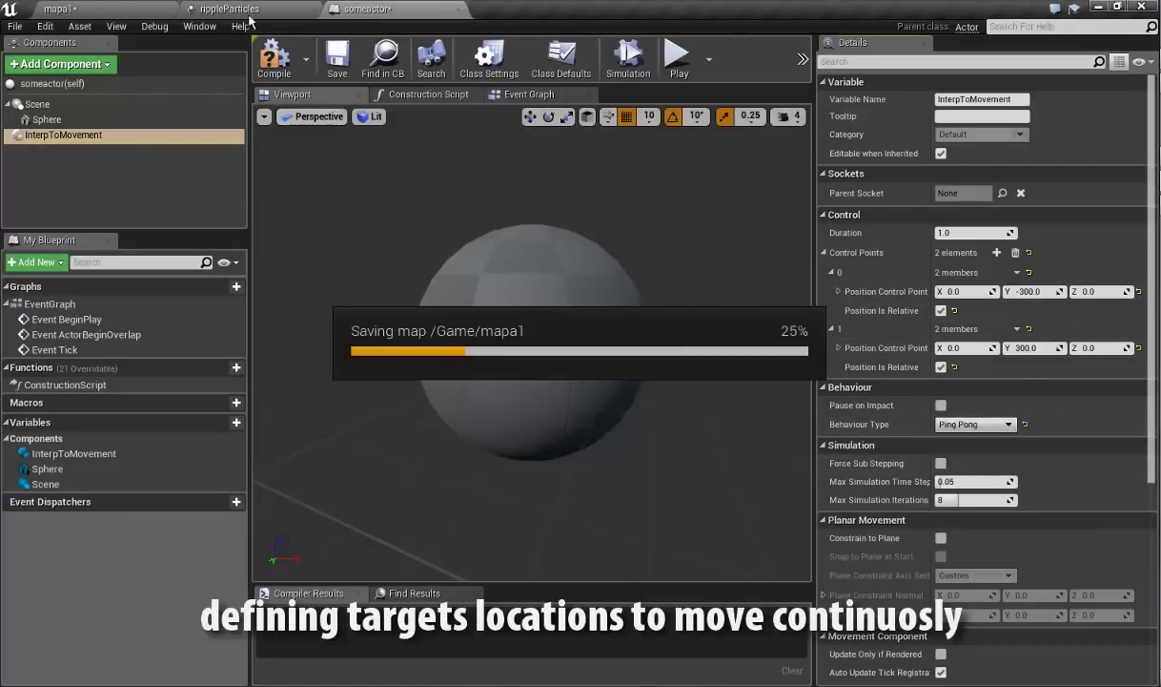
{"action": "left_click", "coordinate": [102, 10]}
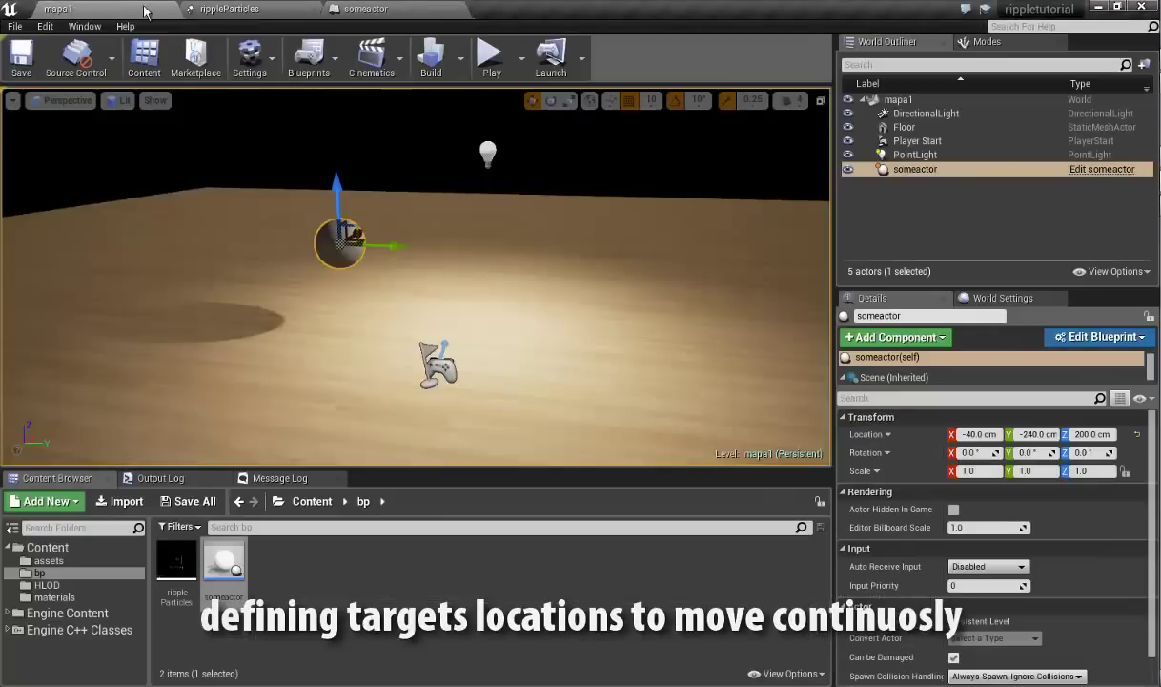
- Test-play the level, then drag someactor along X to X 200, Y -280
{"action": "left_click", "coordinate": [486, 53]}
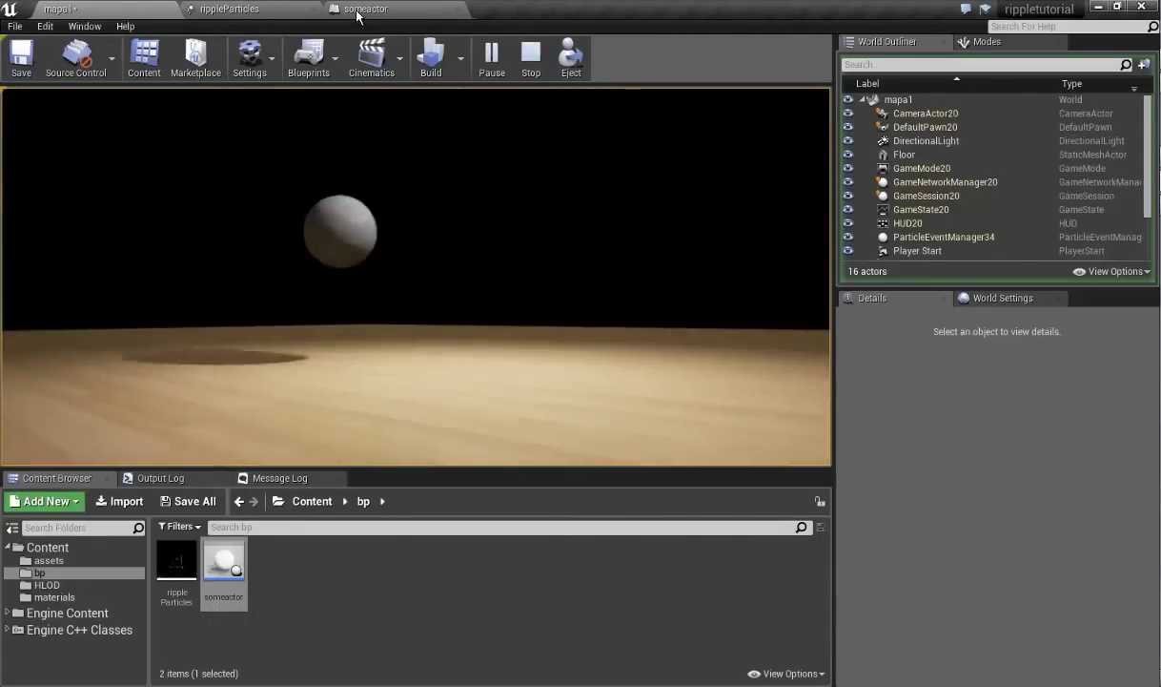
{"action": "key", "text": "Escape"}
{"action": "right_click_drag", "start_coordinate": [327, 128], "coordinate": [430, 355]}
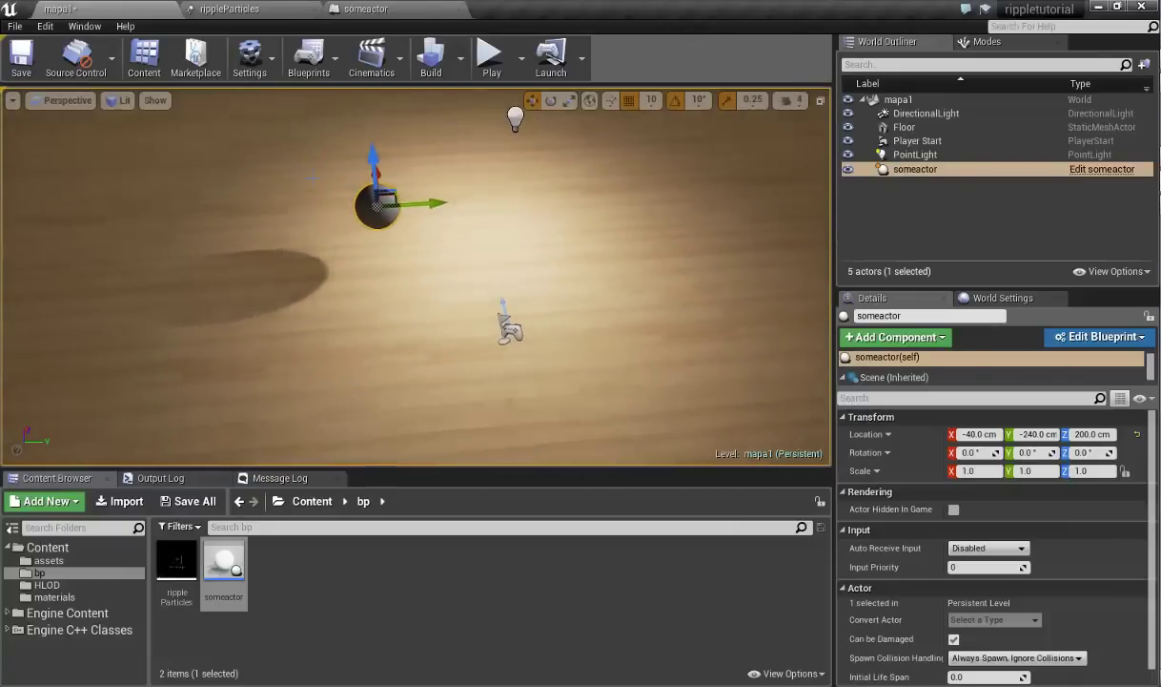
{"action": "right_click_drag", "start_coordinate": [372, 178], "coordinate": [391, 182]}
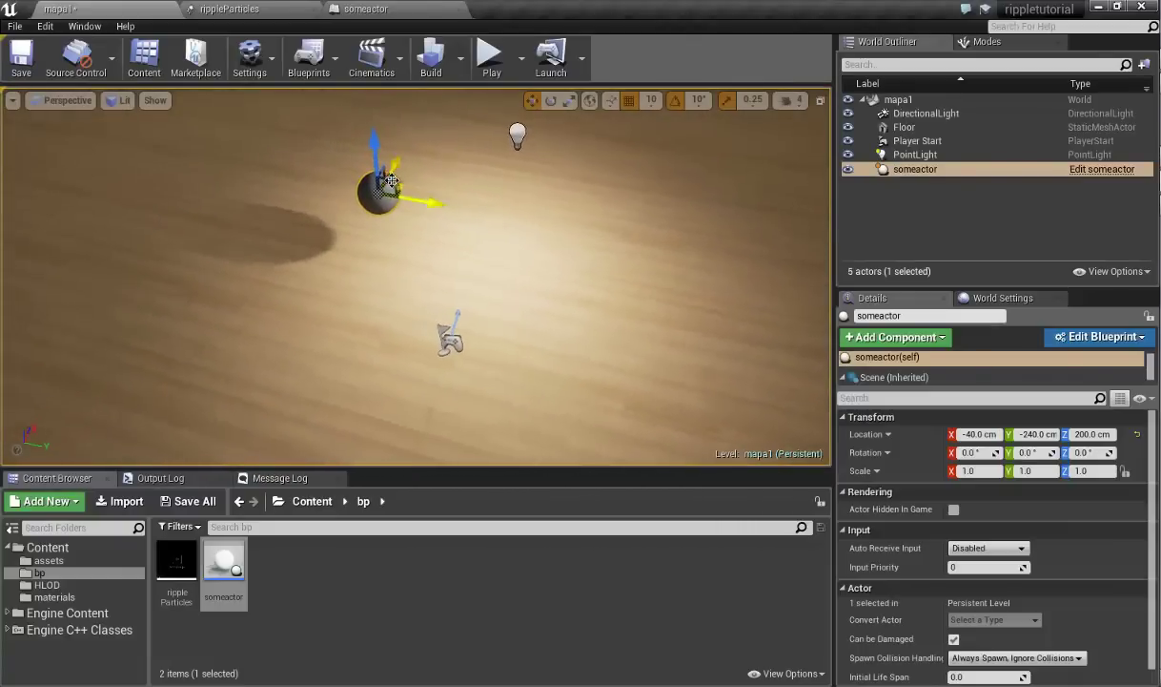
{"action": "left_click_drag", "start_coordinate": [410, 140], "coordinate": [425, 123]}
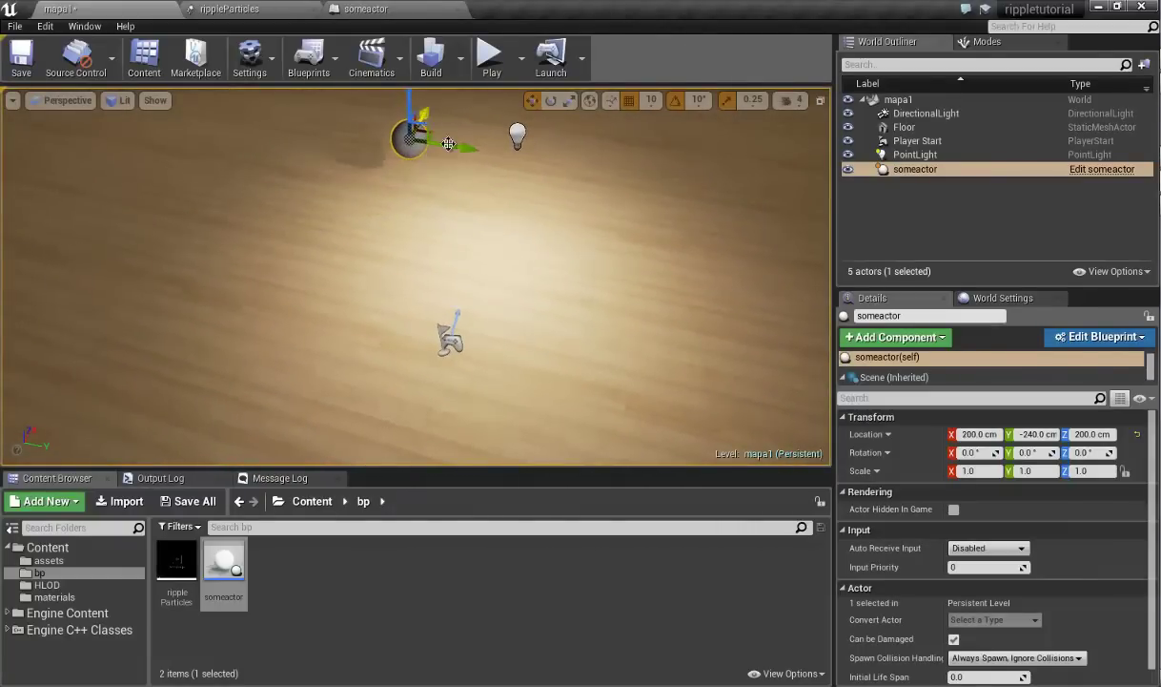
{"action": "left_click", "coordinate": [381, 11]}
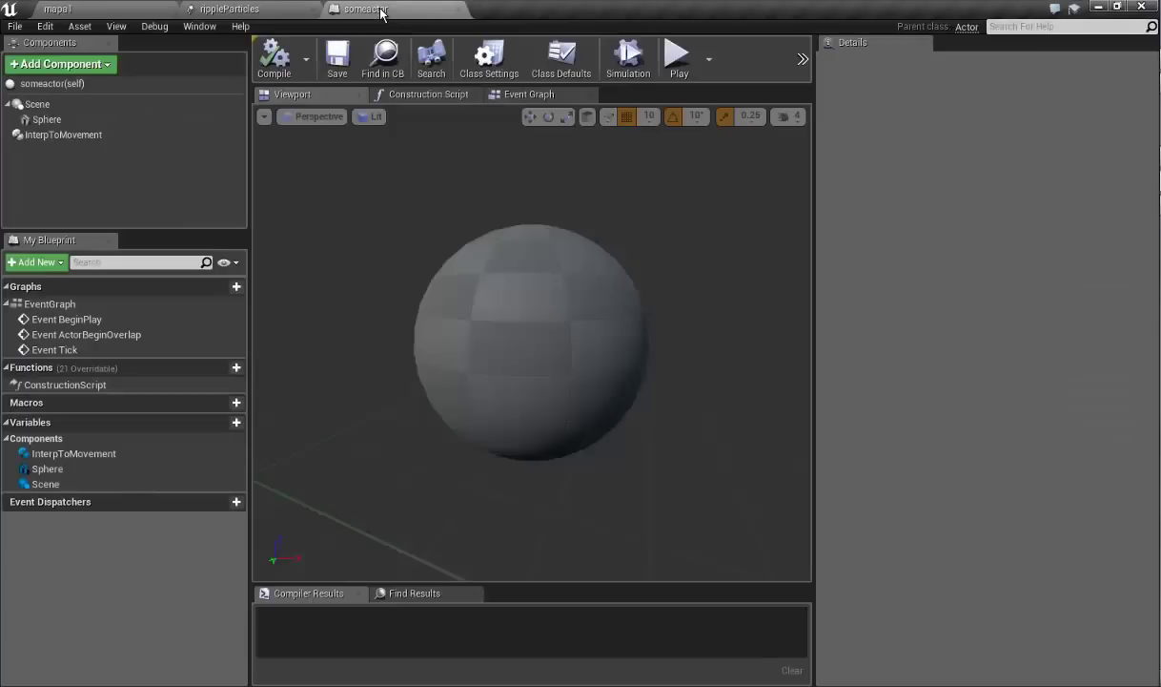
- Set the InterpToMovement Duration to 3.0
{"action": "left_click", "coordinate": [85, 136]}
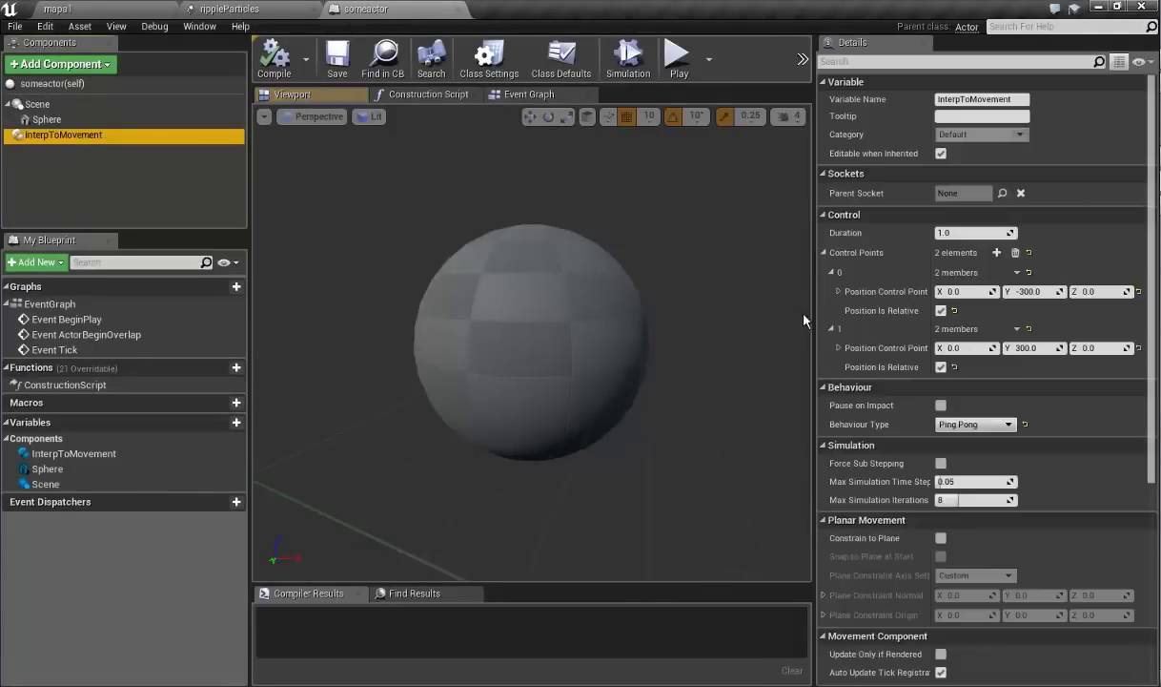
{"action": "left_click", "coordinate": [970, 233]}
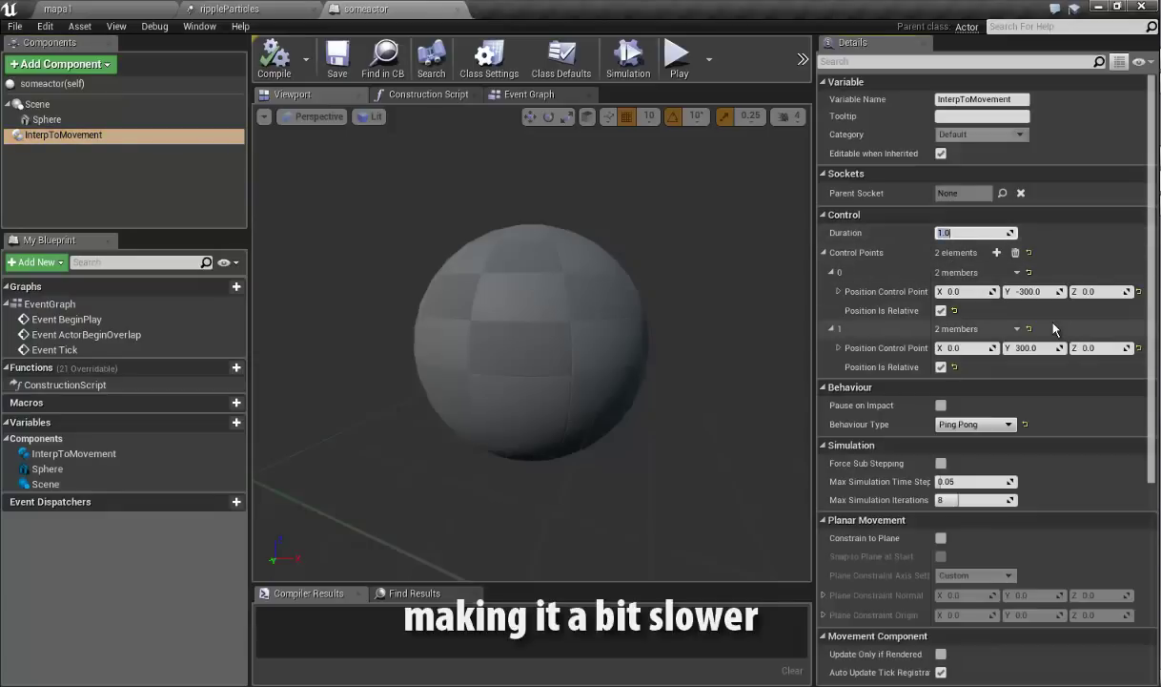
{"action": "type", "text": "3"}
{"action": "key", "text": "Return"}
- Test-play mapa1, slide someactor along Y to 50 cm, and test-play again
{"action": "left_click", "coordinate": [102, 8]}
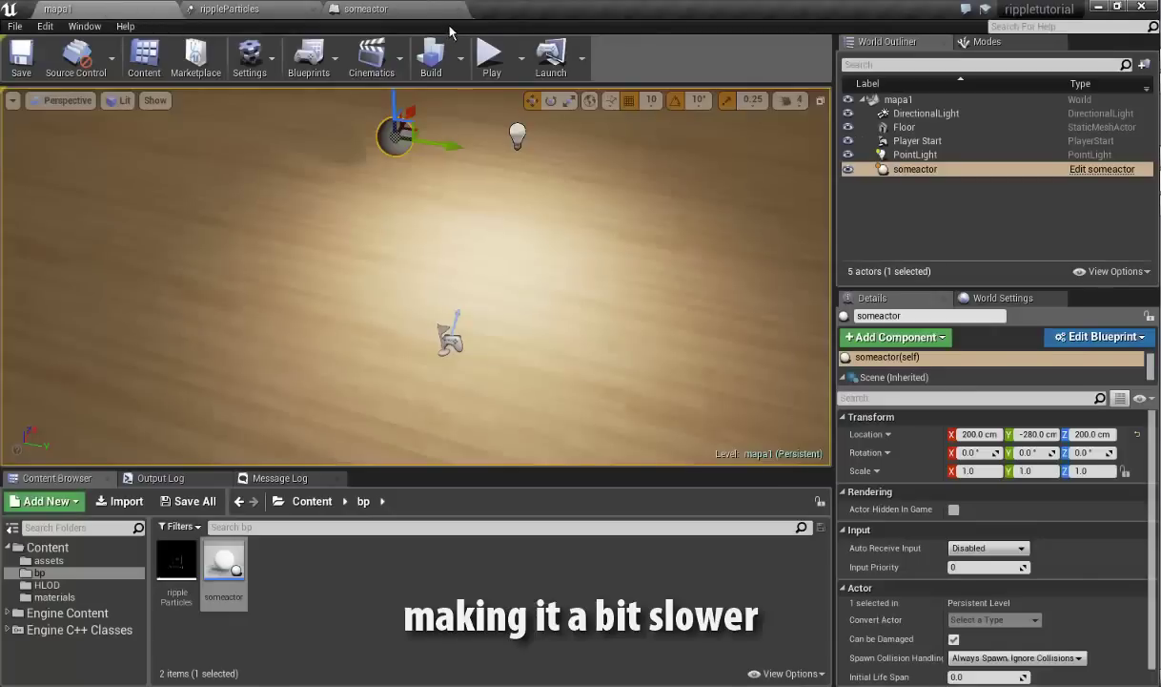
{"action": "left_click", "coordinate": [486, 52]}
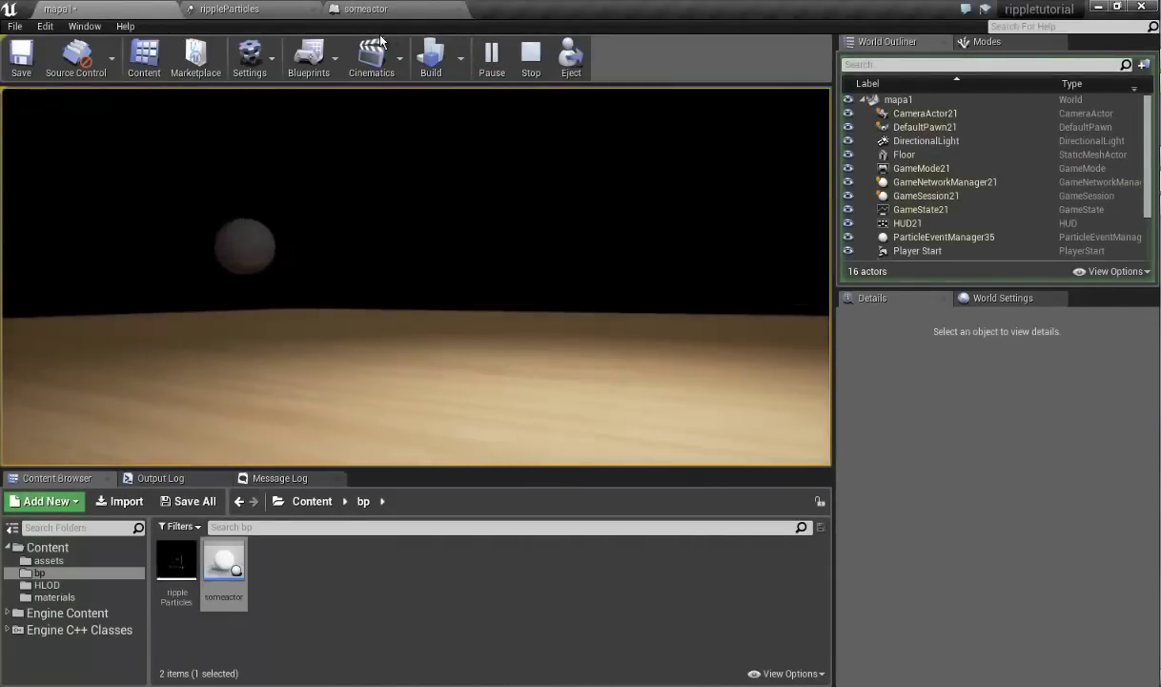
{"action": "key", "text": "Escape"}
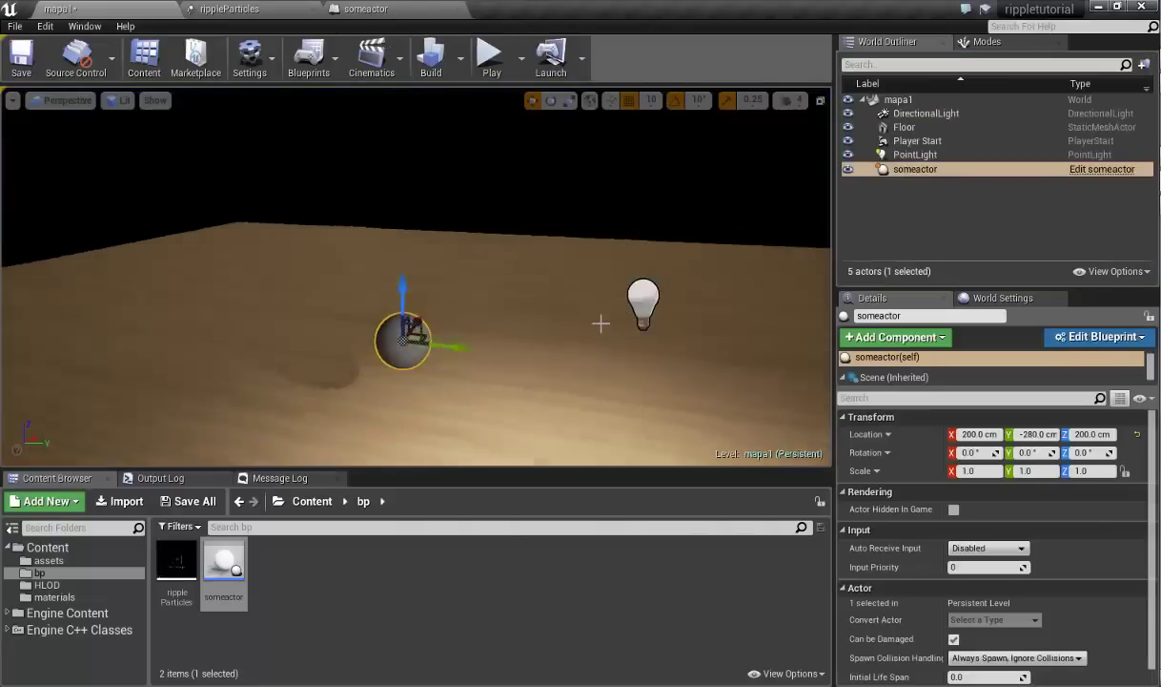
{"action": "left_click_drag", "start_coordinate": [477, 252], "coordinate": [557, 254]}
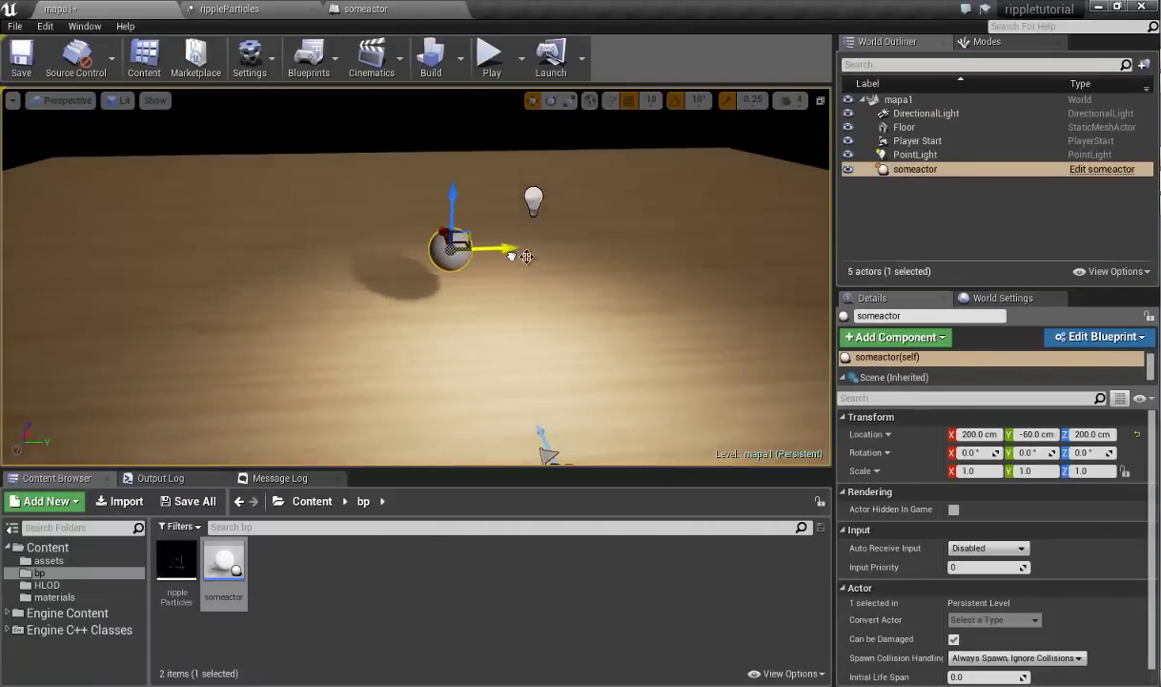
{"action": "left_click", "coordinate": [489, 59]}
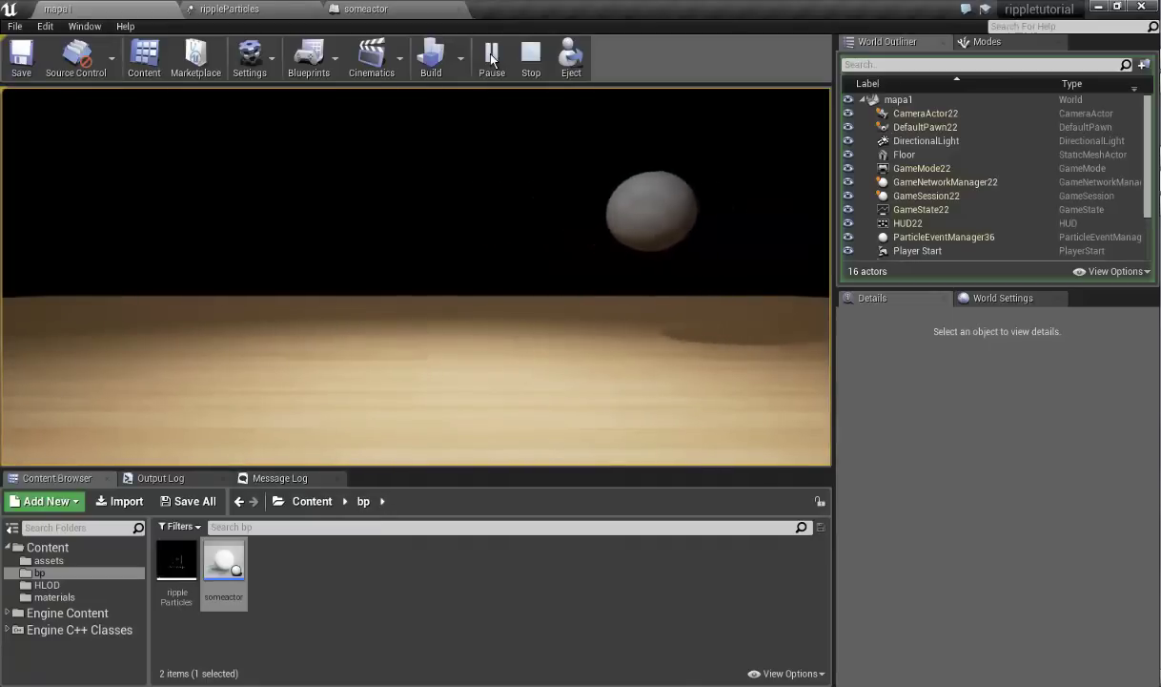
{"action": "key", "text": "Escape"}
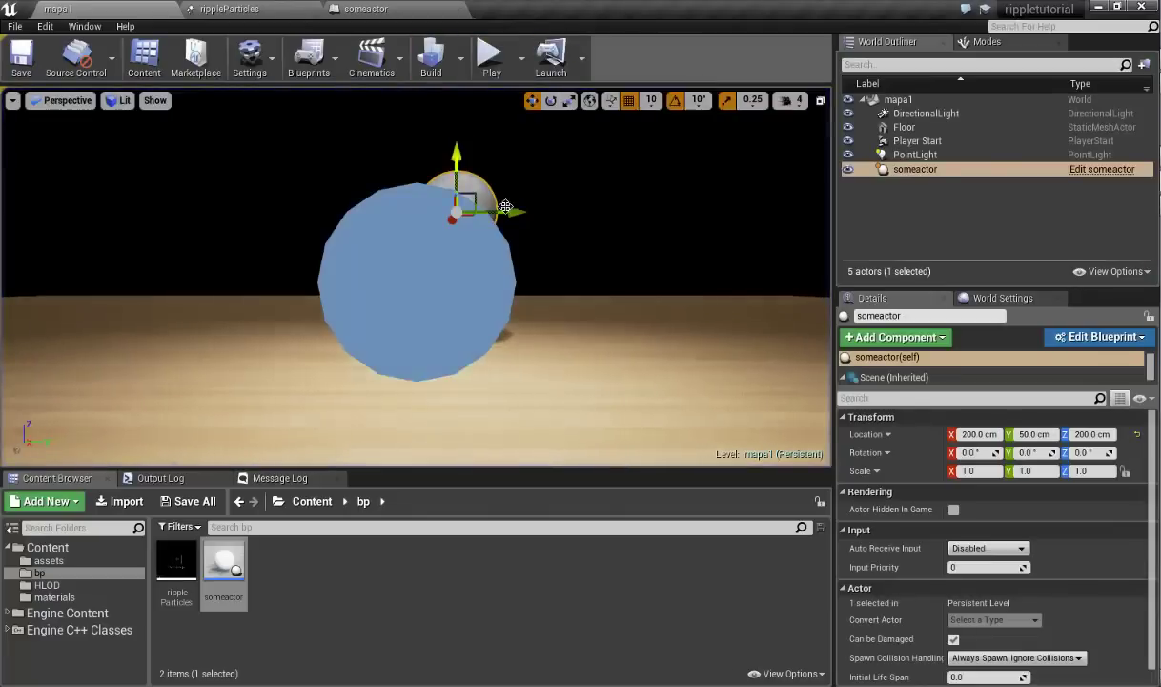
- Frame the sphere and open mapa1's Level Blueprint
{"action": "key", "text": "f"}
{"action": "left_click", "coordinate": [309, 58]}
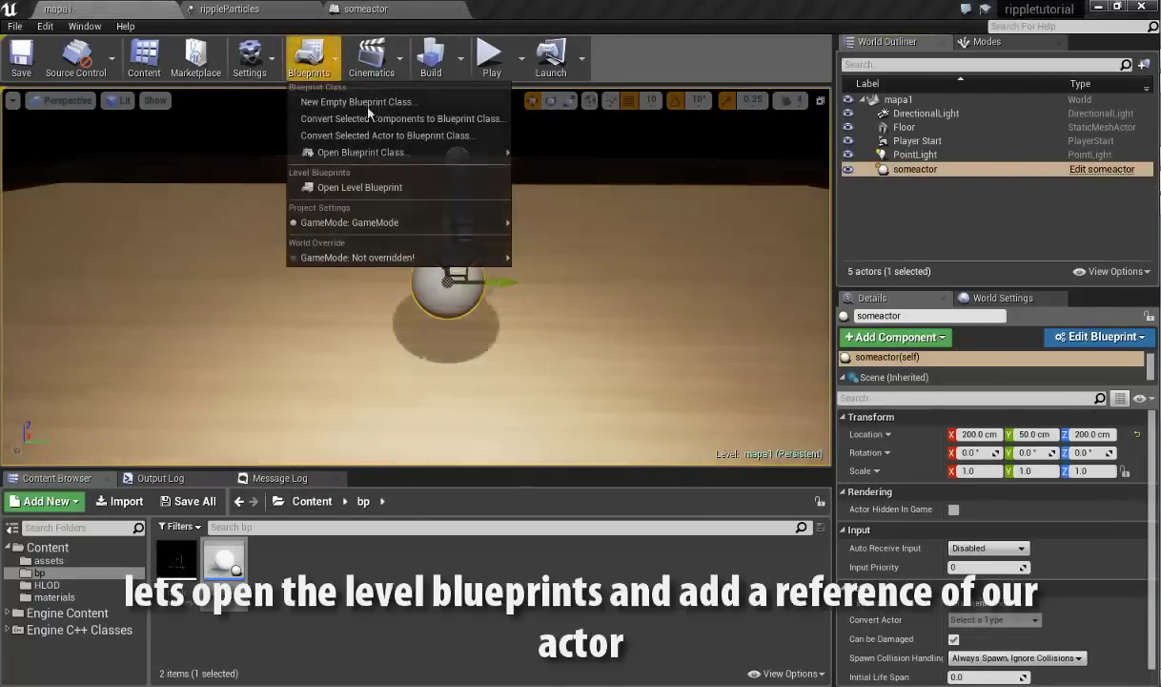
{"action": "left_click", "coordinate": [370, 189]}
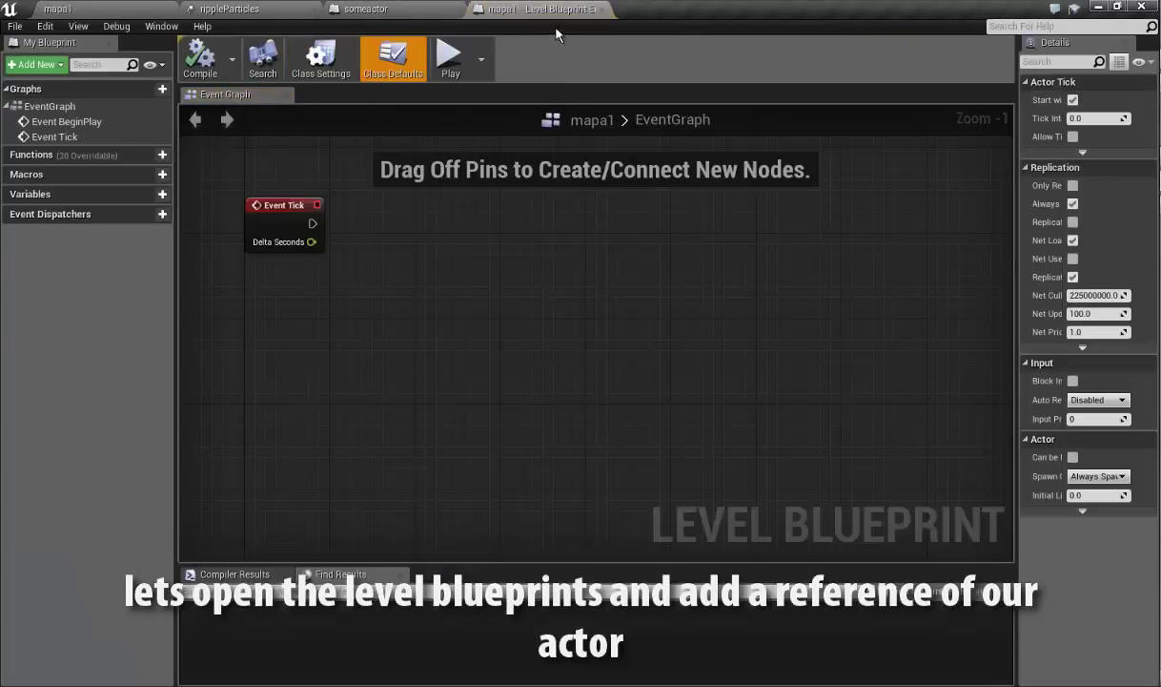
{"action": "left_click", "coordinate": [143, 9]}
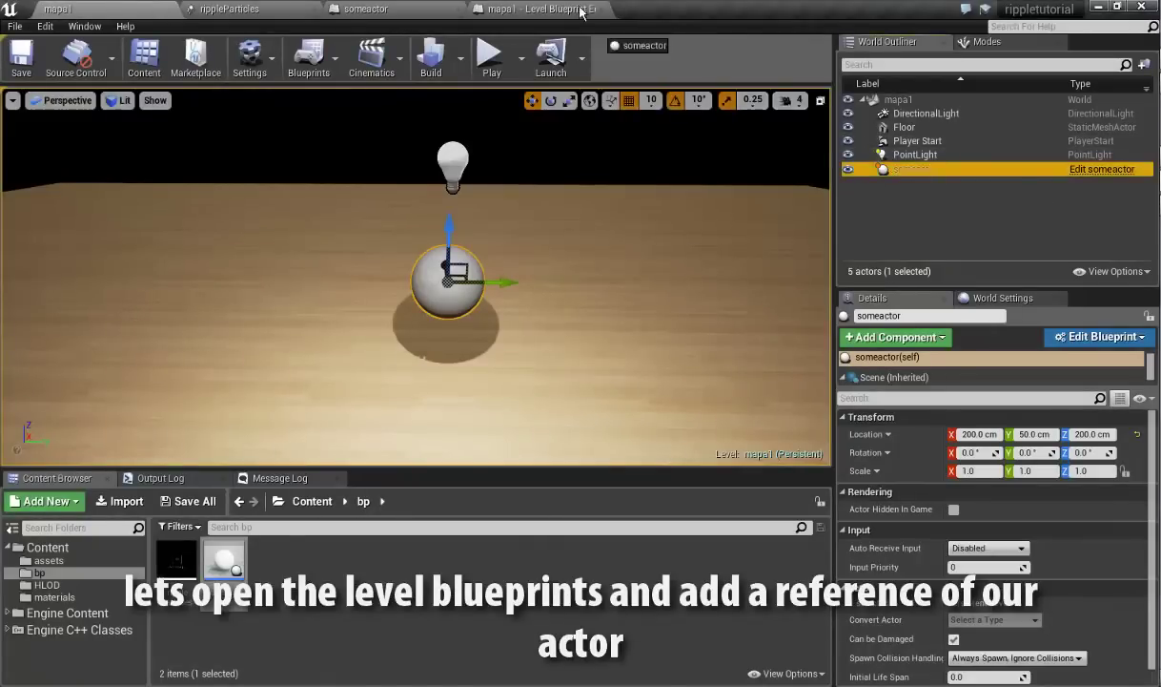
{"action": "left_click", "coordinate": [539, 12]}
- Add a someactor reference node feeding a GetActorLocation node
{"action": "left_click_drag", "start_coordinate": [450, 277], "coordinate": [448, 279]}
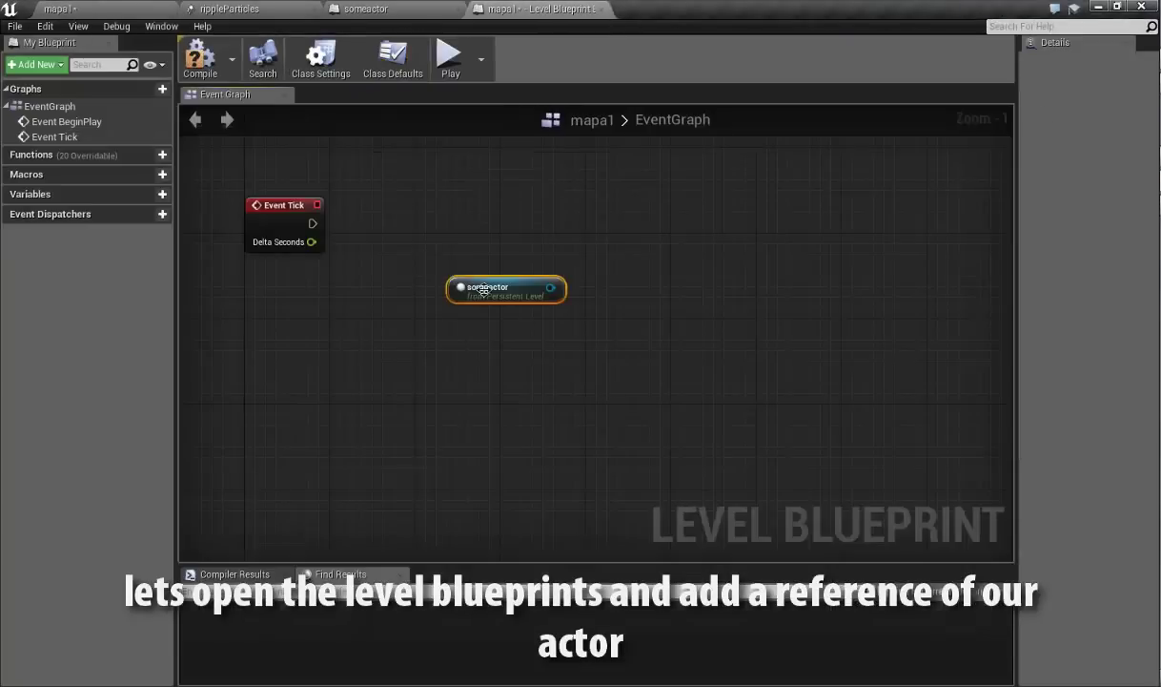
{"action": "left_click_drag", "start_coordinate": [528, 286], "coordinate": [346, 363]}
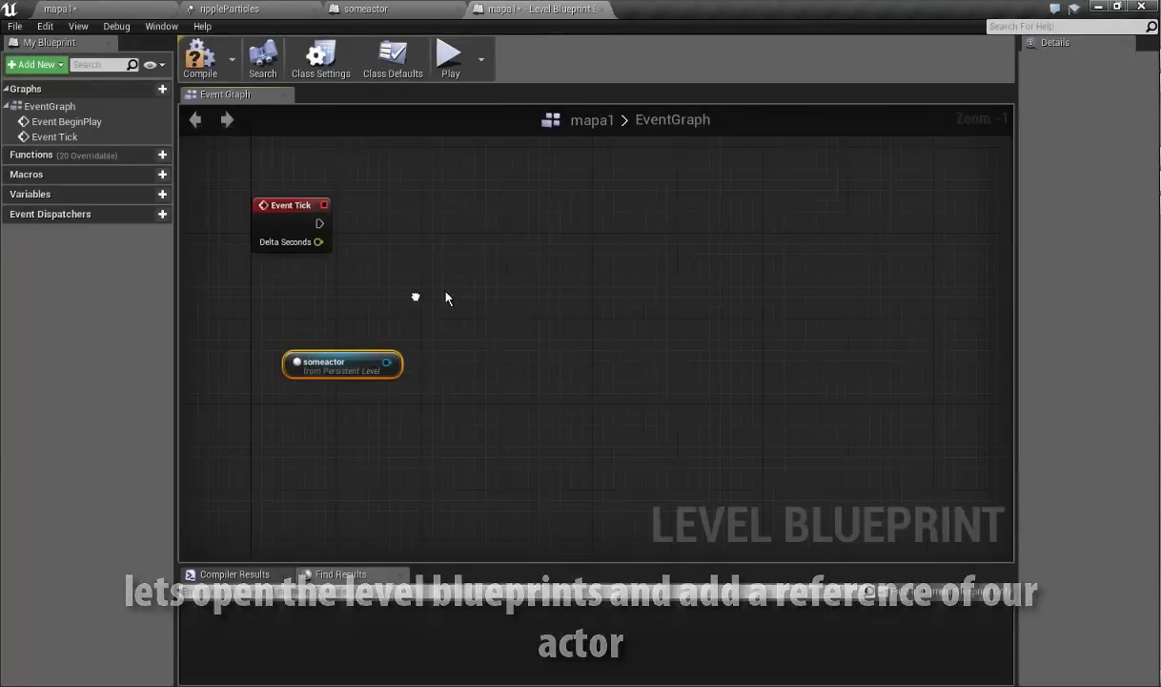
{"action": "right_click_drag", "start_coordinate": [412, 374], "coordinate": [487, 374]}
{"action": "left_click_drag", "start_coordinate": [569, 316], "coordinate": [568, 311]}
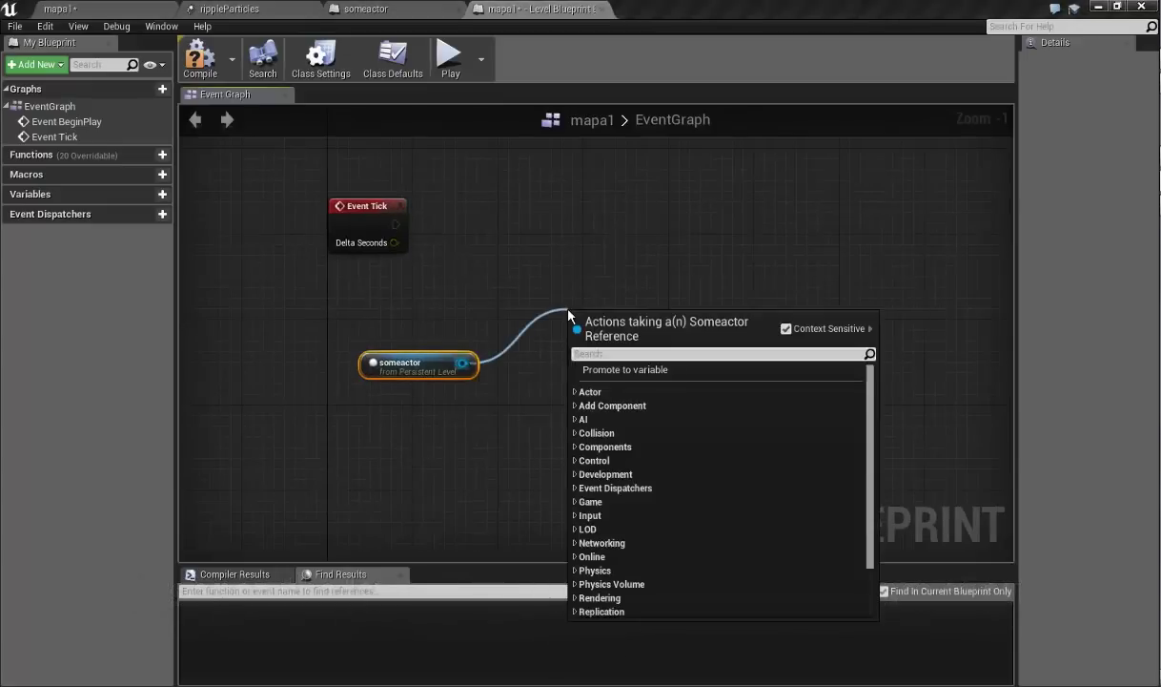
{"action": "type", "text": "get"}
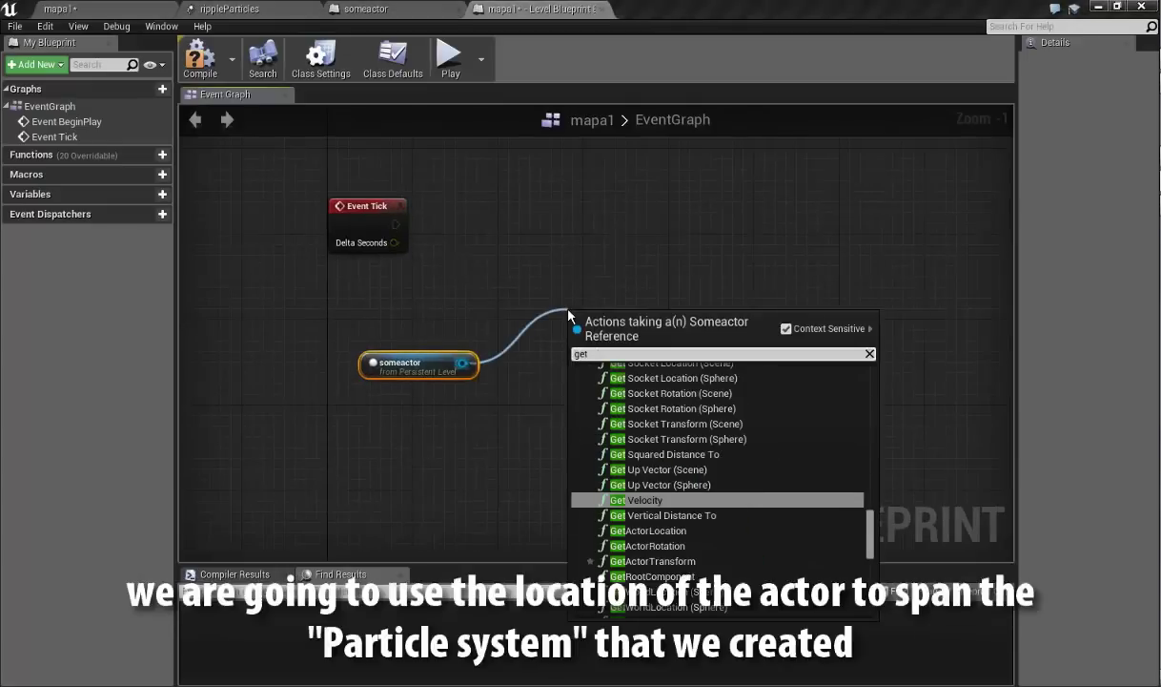
{"action": "type", "text": "l"}
{"action": "key", "text": "BackSpace"}
{"action": "type", "text": "l"}
{"action": "type", "text": "oca"}
{"action": "key", "text": "Down"}
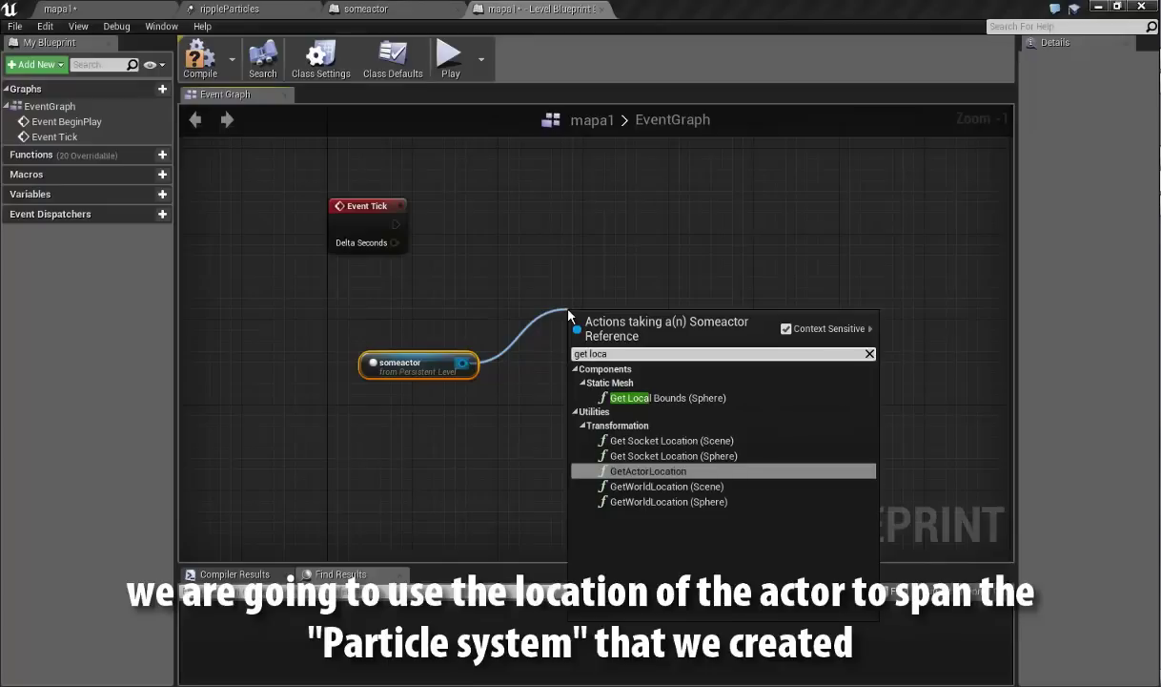
{"action": "key", "text": "Return"}
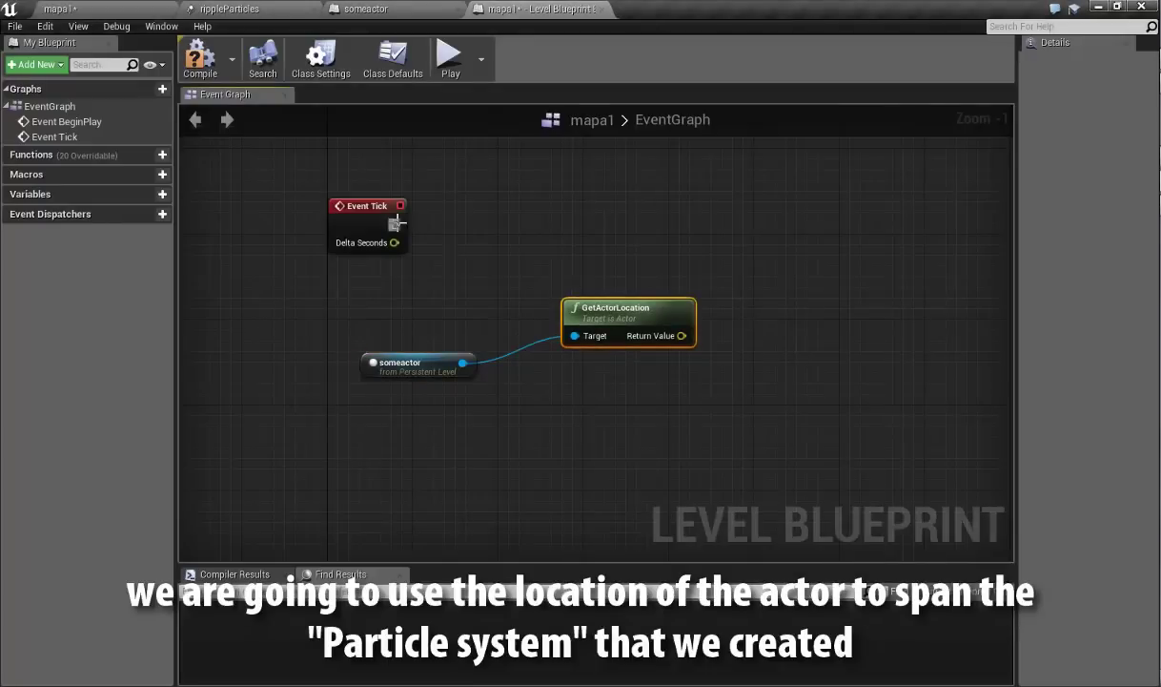
- Chain Event Tick into a 0.2 Delay, followed by a Spawn Emitter at Location node
{"action": "left_click_drag", "start_coordinate": [394, 223], "coordinate": [487, 226]}
{"action": "type", "text": "delay"}
{"action": "key", "text": "Return"}
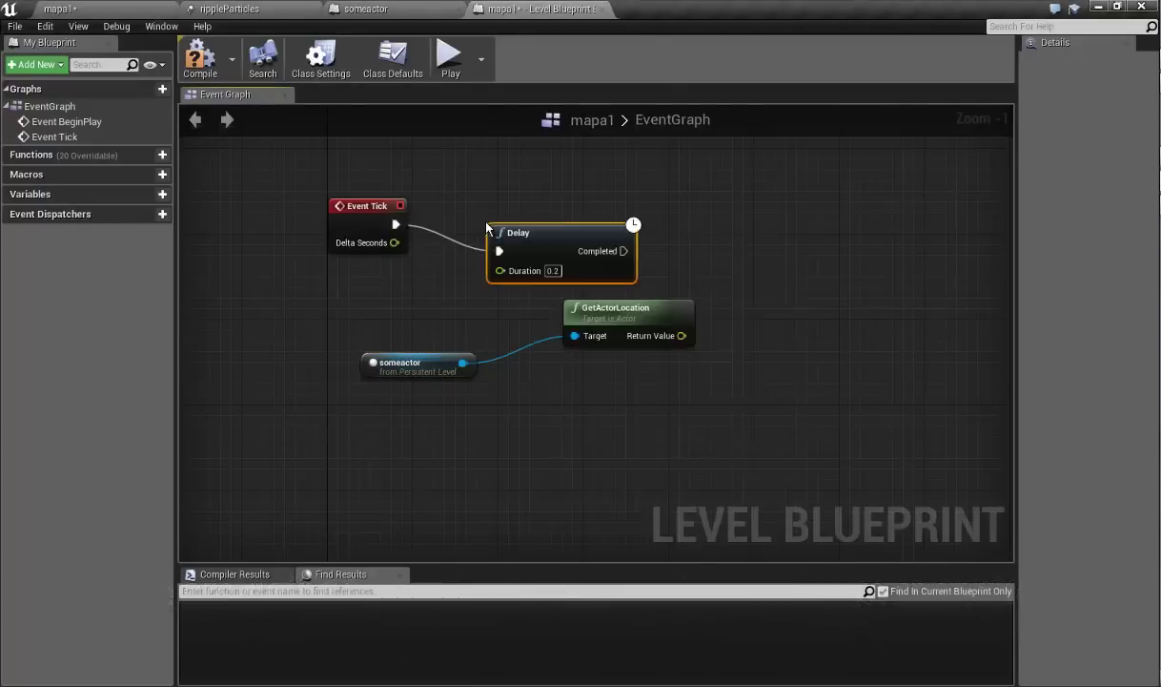
{"action": "left_click_drag", "start_coordinate": [564, 232], "coordinate": [533, 210]}
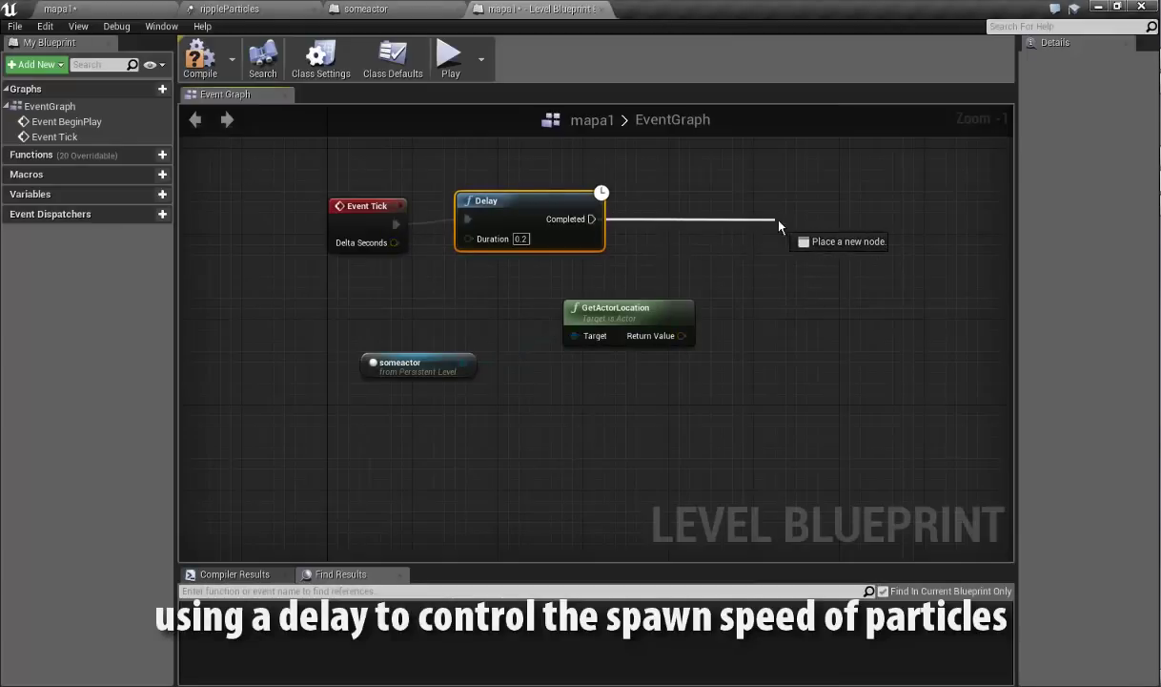
{"action": "left_click_drag", "start_coordinate": [779, 225], "coordinate": [779, 225]}
{"action": "type", "text": "spawn"}
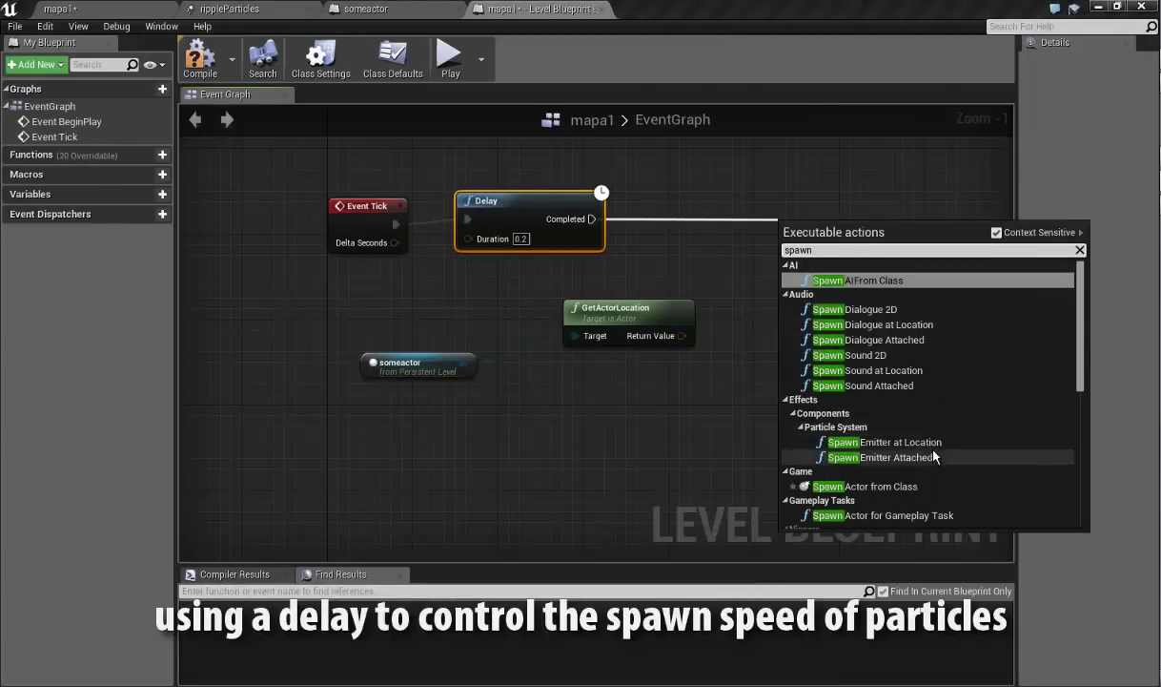
{"action": "left_click", "coordinate": [885, 441]}
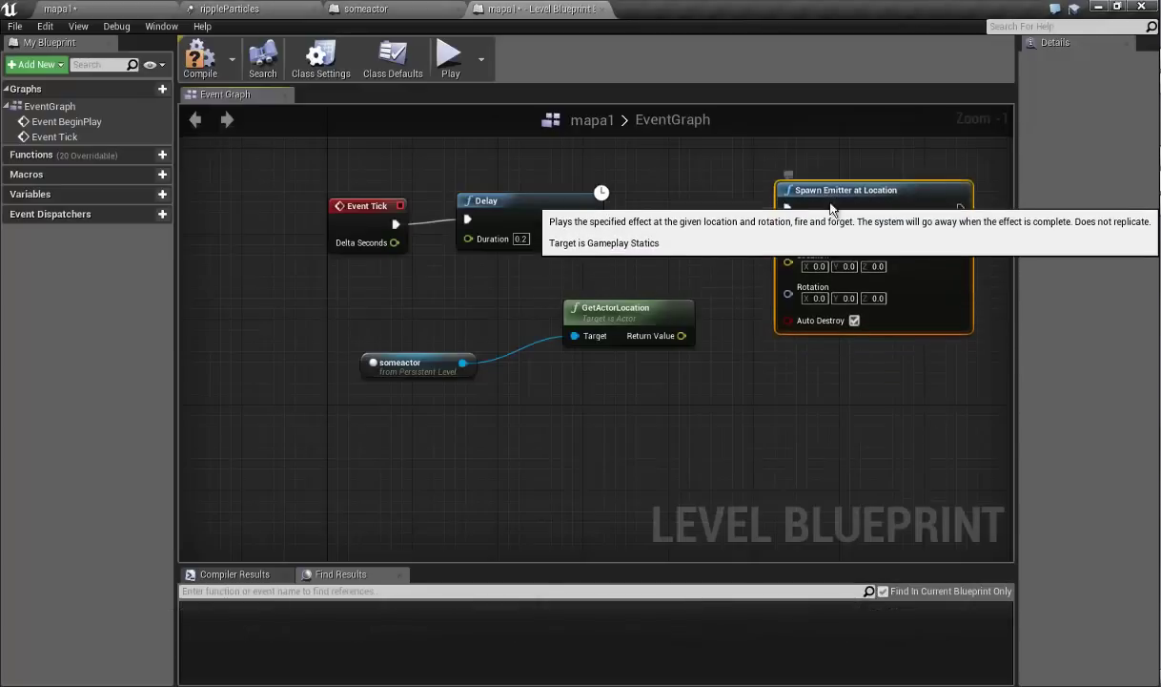
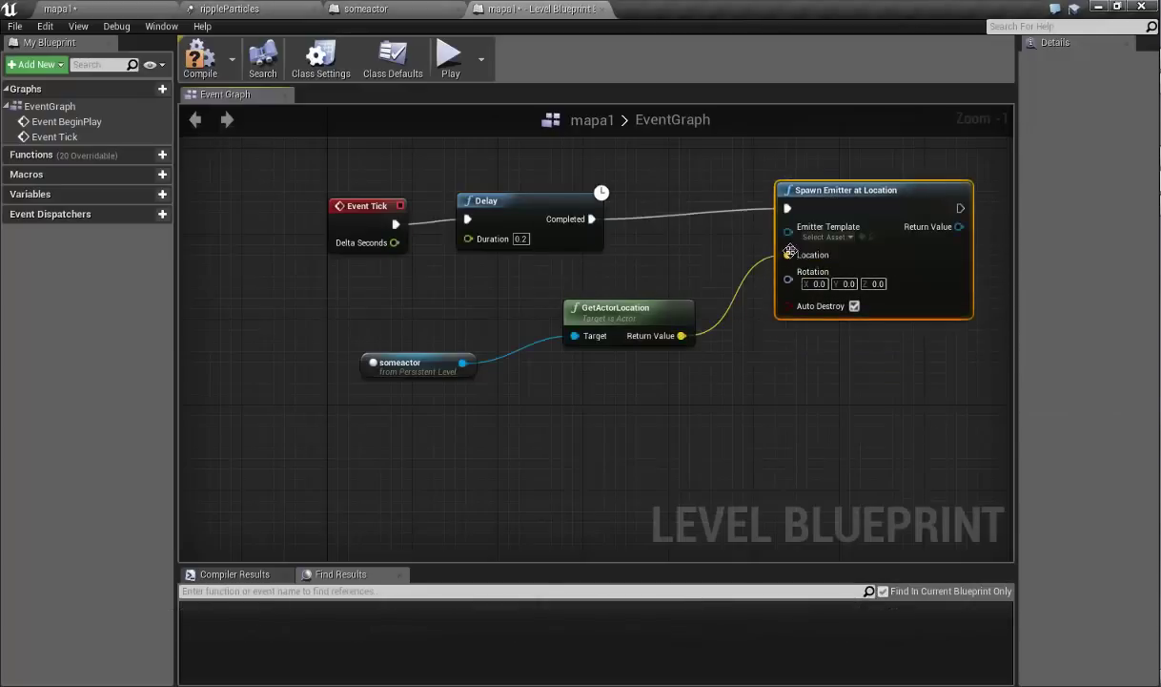
- Set Spawn Emitter at Location's template to rippleParticles and play the level to preview it
{"action": "left_click", "coordinate": [811, 236]}
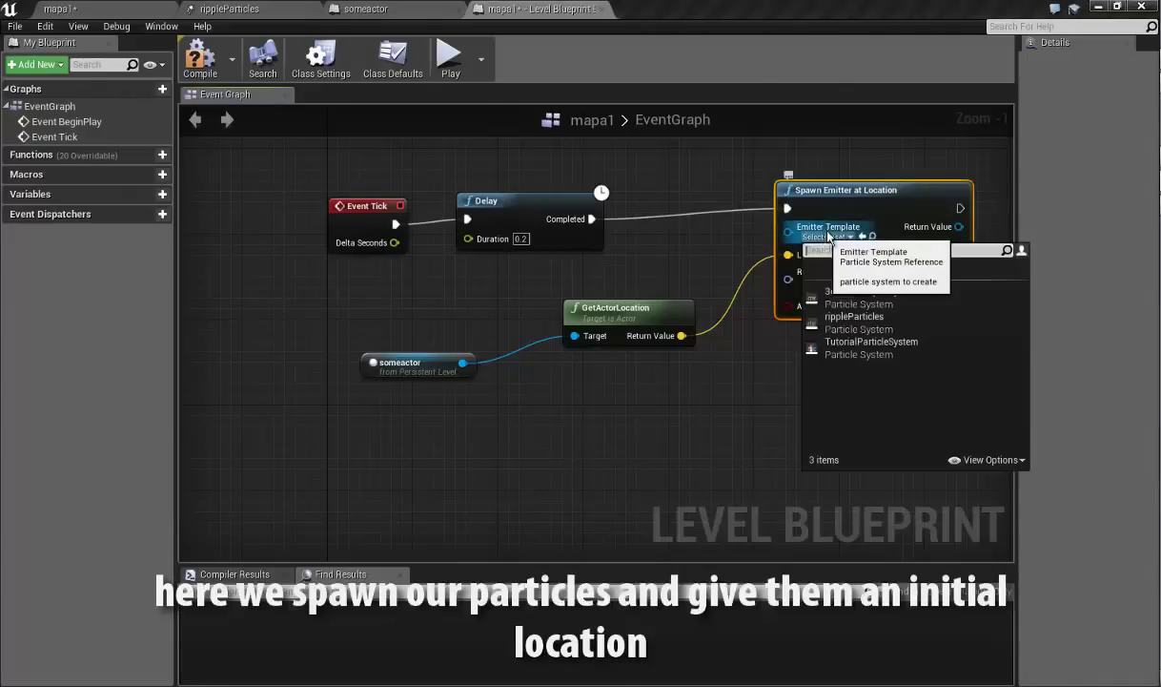
{"action": "left_click", "coordinate": [870, 318]}
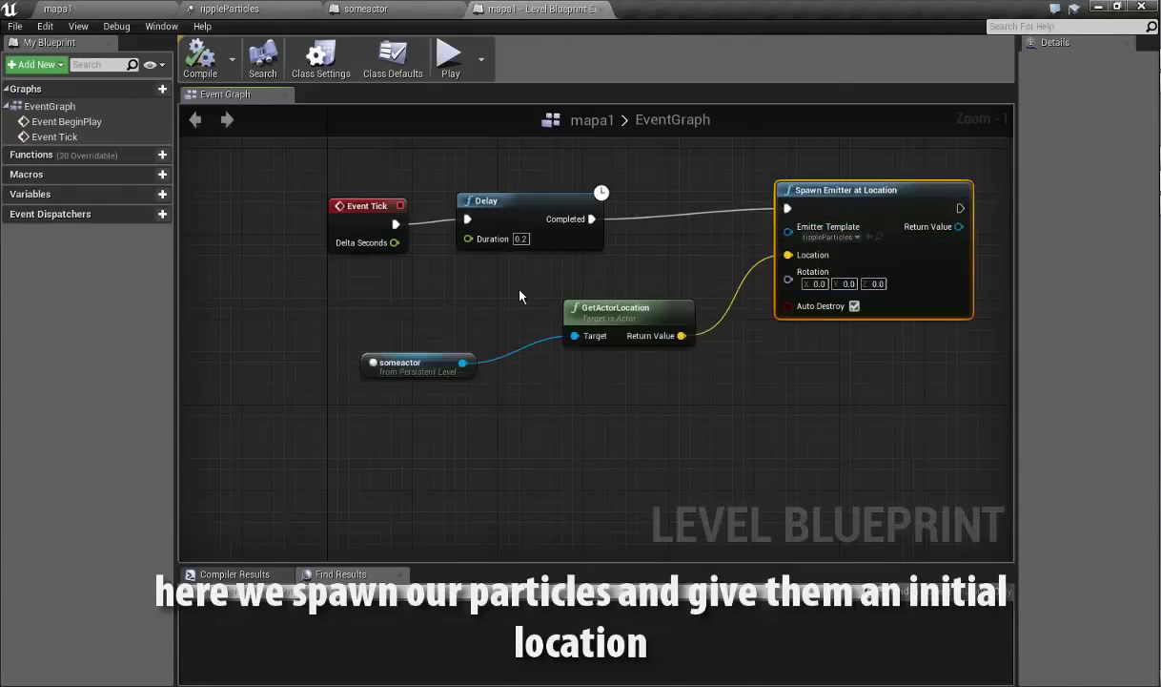
{"action": "left_click", "coordinate": [451, 65]}
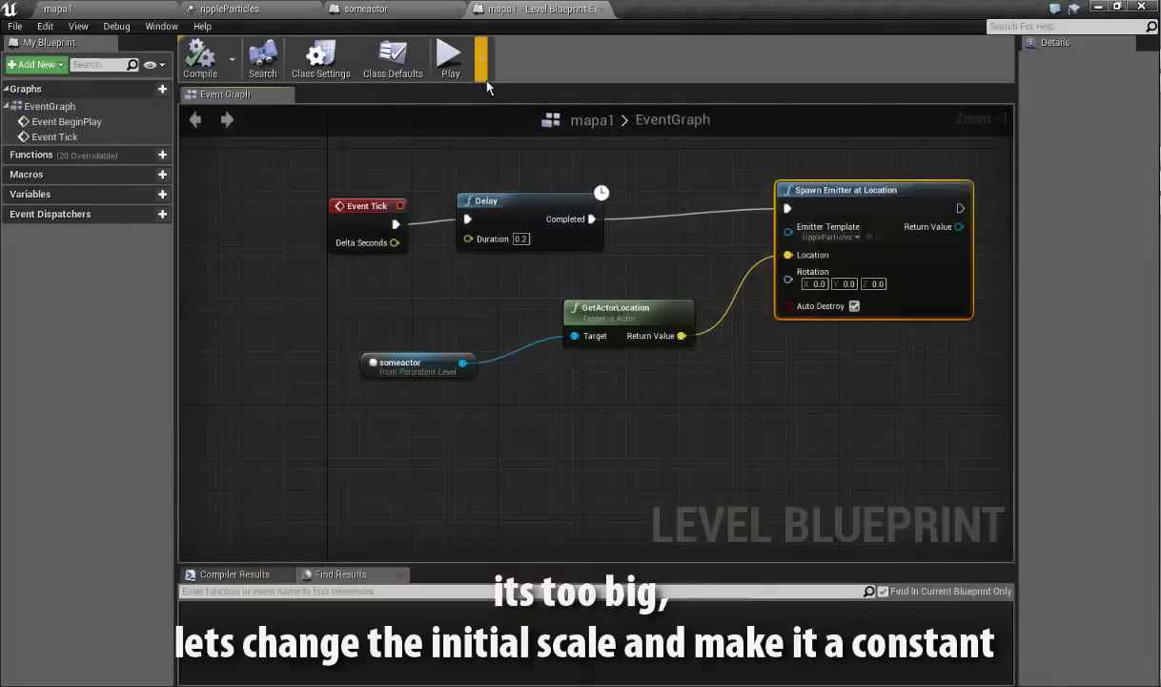
- Make rippleParticles' Initial Size a Distribution Vector Constant of 5.0 on X, Y and Z
{"action": "left_click", "coordinate": [236, 12]}
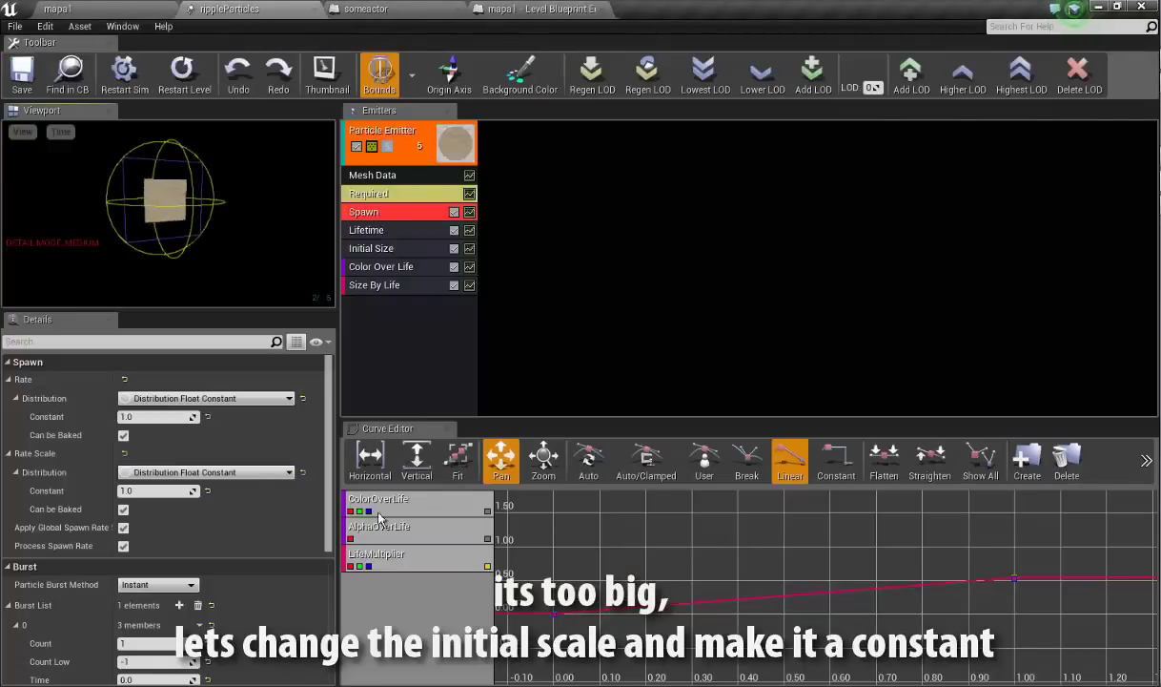
{"action": "left_click", "coordinate": [383, 250]}
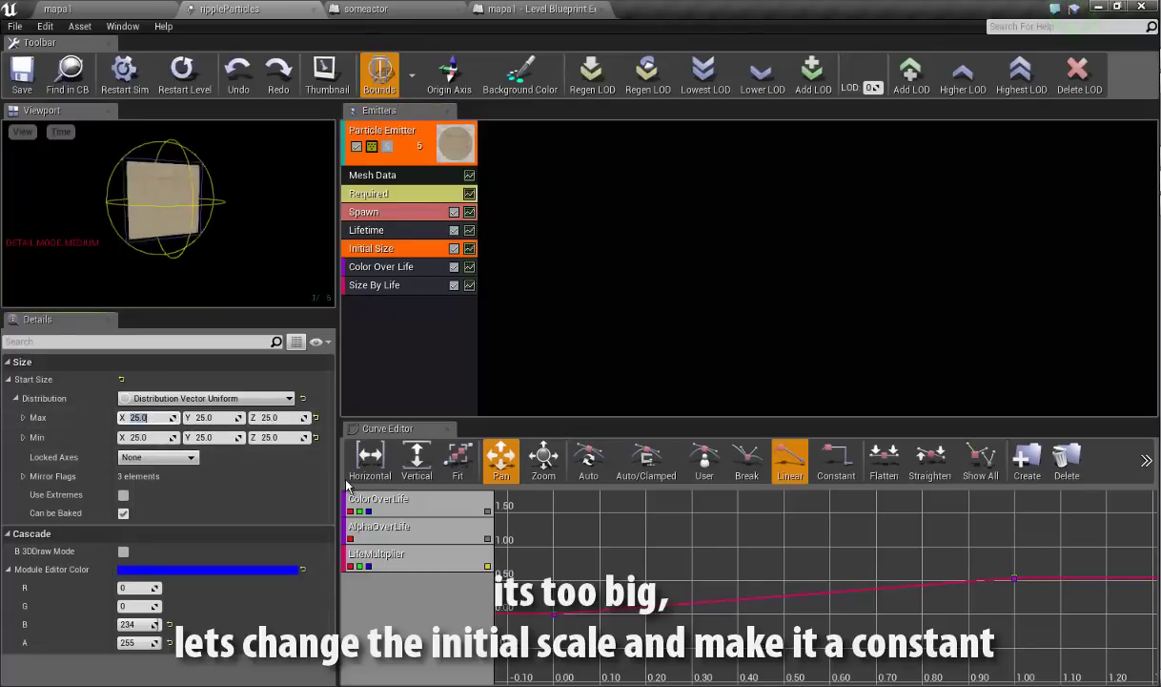
{"action": "type", "text": "5"}
{"action": "key", "text": "Return"}
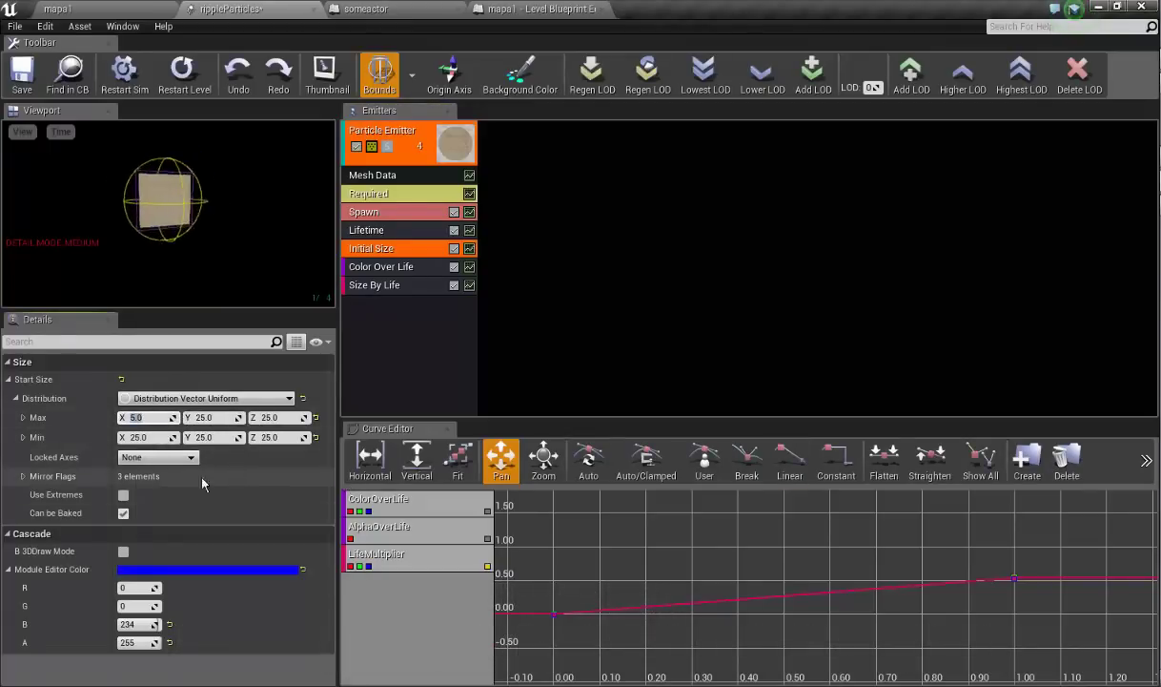
{"action": "left_click", "coordinate": [205, 398]}
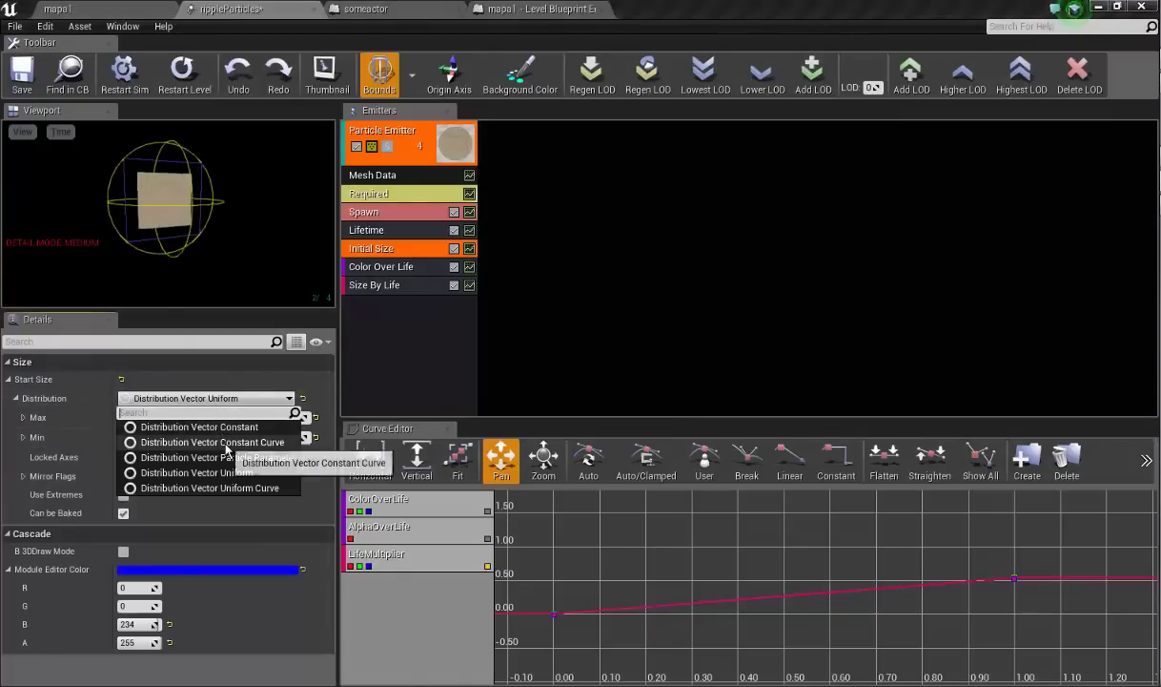
{"action": "left_click", "coordinate": [195, 426]}
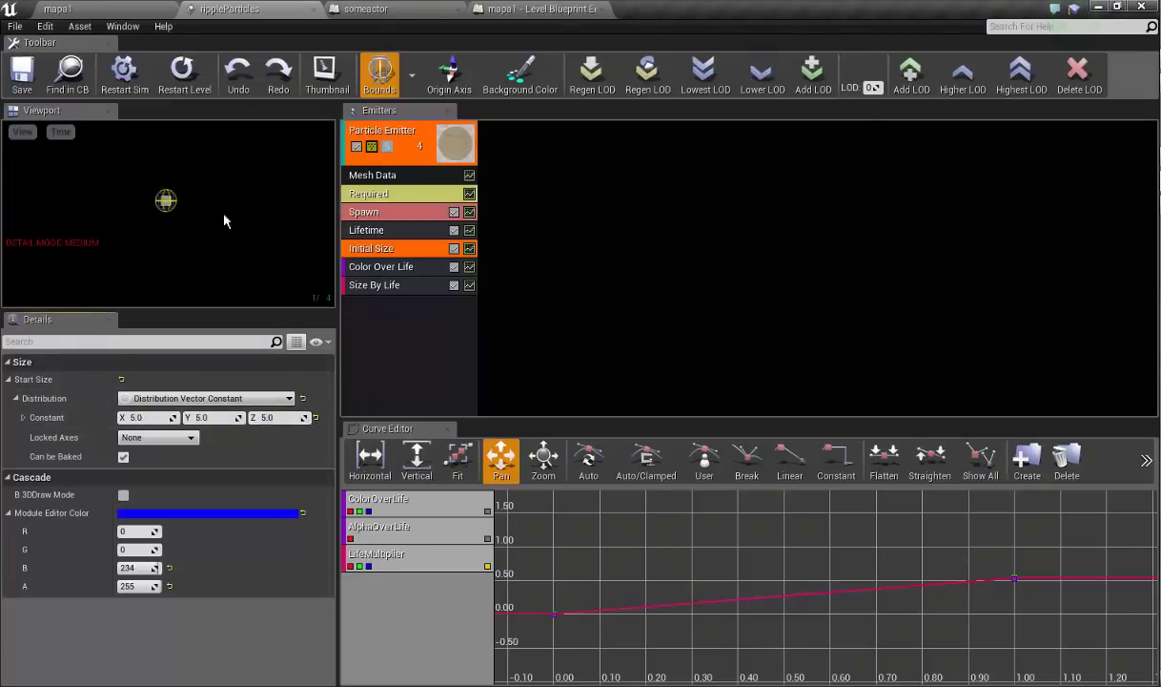
{"action": "left_click", "coordinate": [133, 8]}
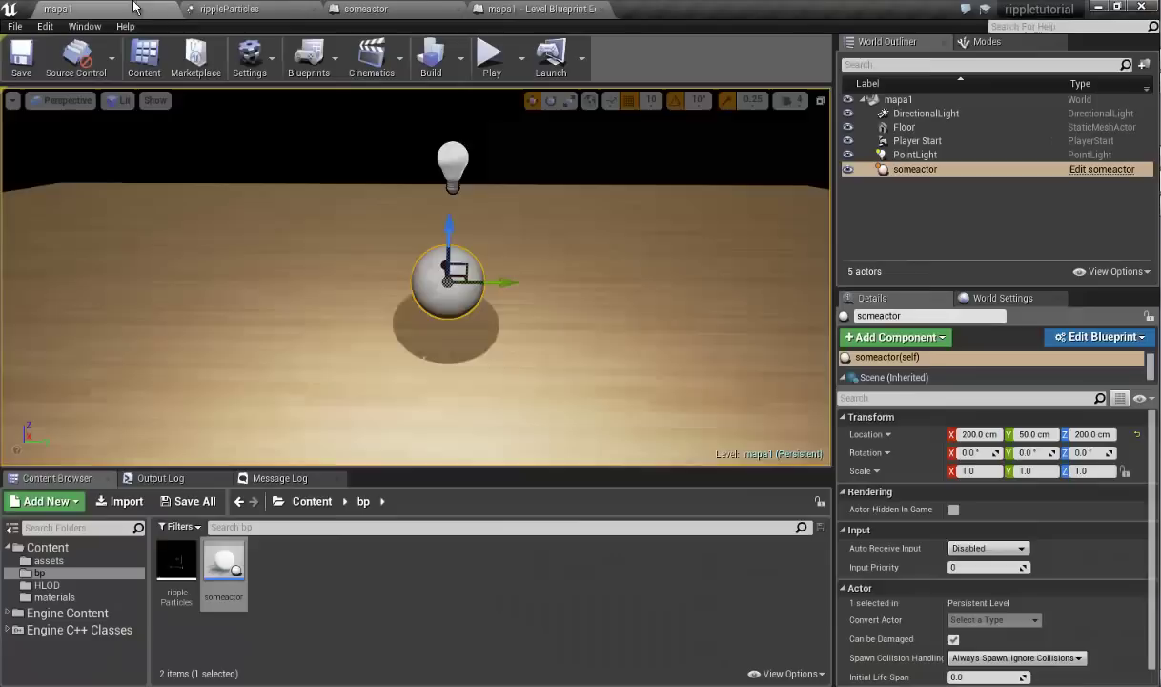
{"action": "left_click", "coordinate": [488, 52]}
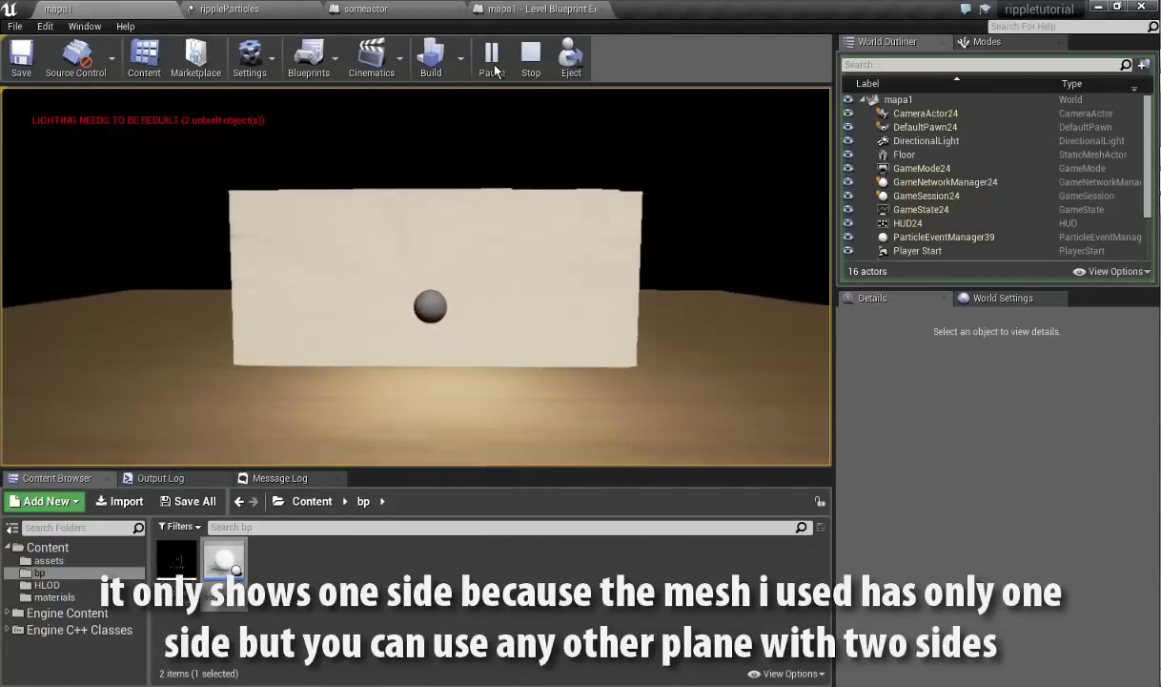
{"action": "left_click", "coordinate": [532, 57]}
{"action": "left_click", "coordinate": [539, 8]}
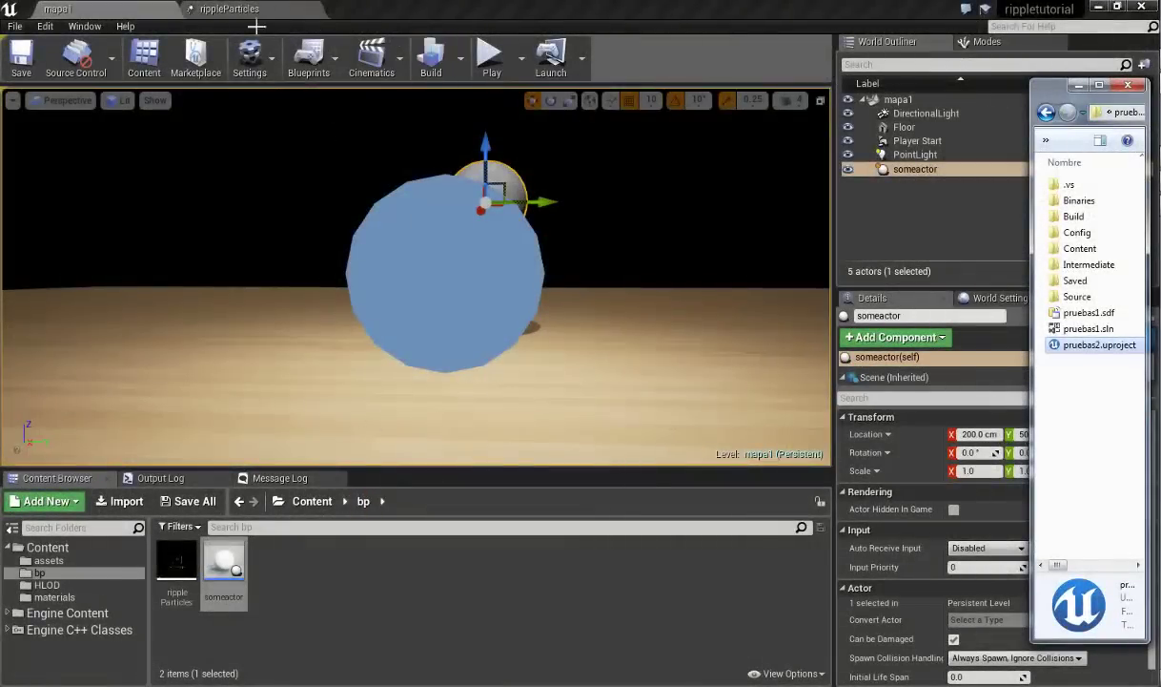
{"action": "left_click", "coordinate": [247, 11]}
- Add a Rotation > Init Mesh Rotation module to the rippleParticles emitter
{"action": "right_click", "coordinate": [410, 292]}
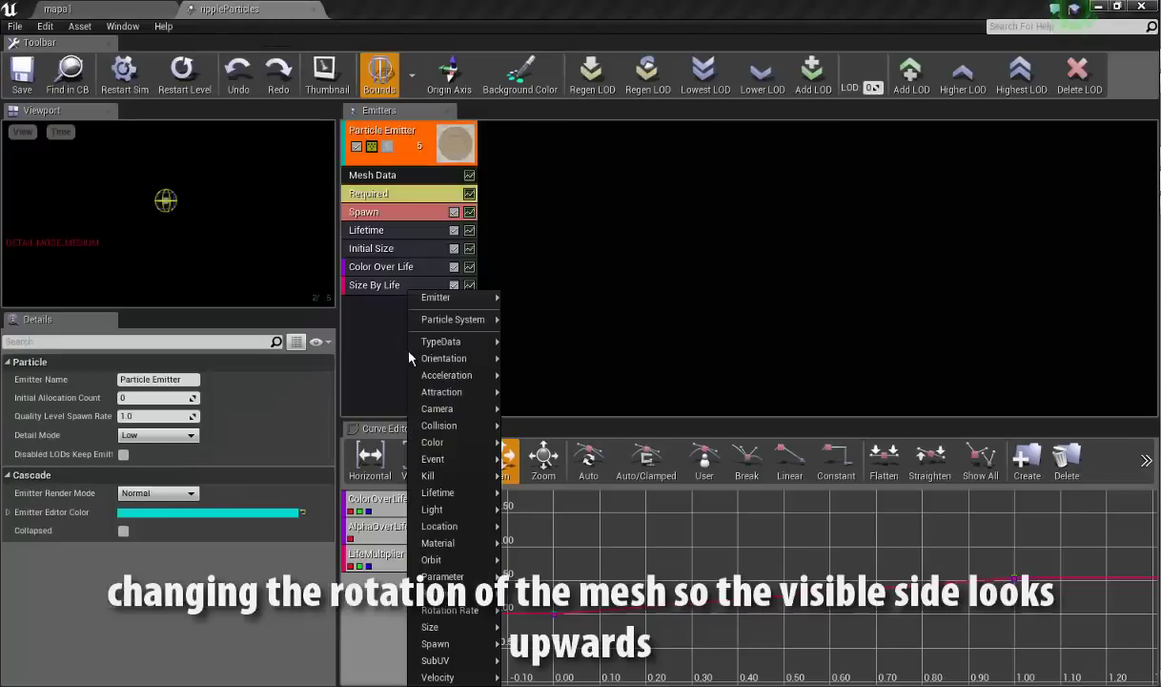
{"action": "mouse_move", "coordinate": [465, 379]}
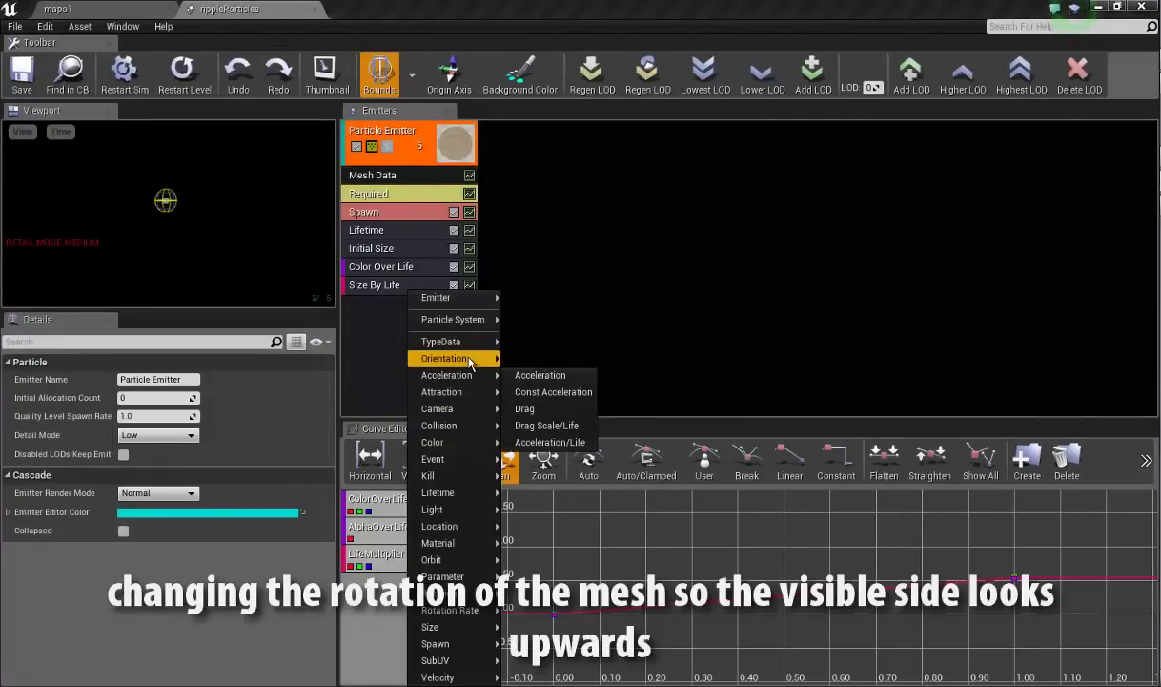
{"action": "mouse_move", "coordinate": [446, 341]}
{"action": "mouse_move", "coordinate": [411, 320]}
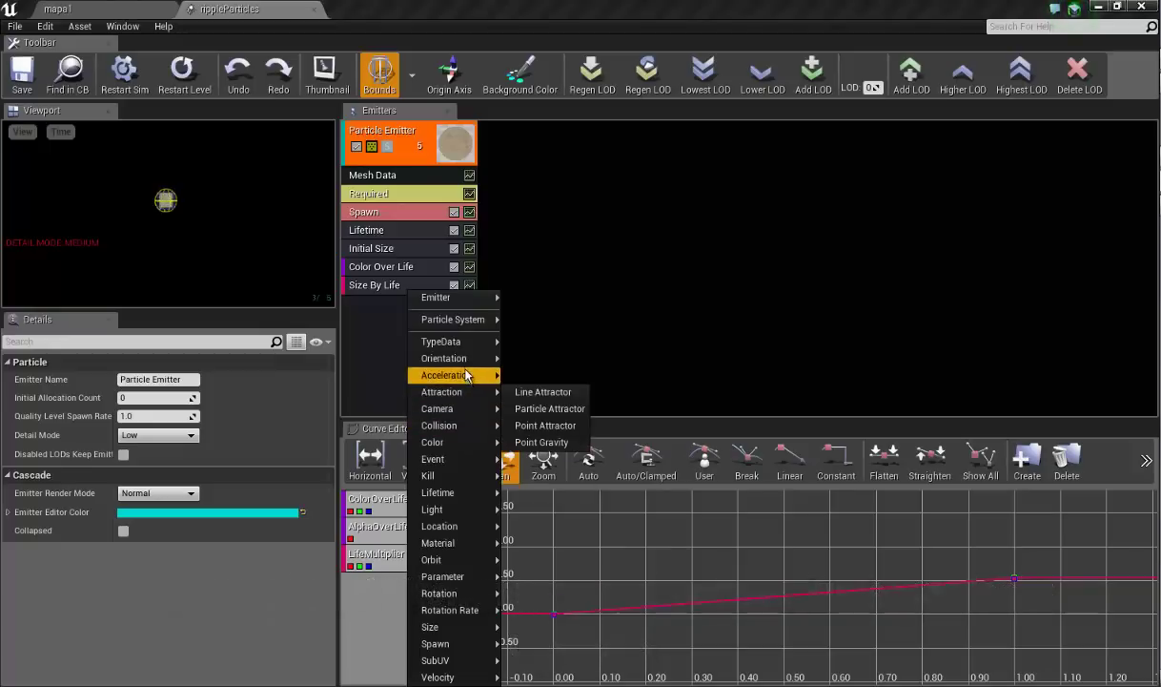
{"action": "mouse_move", "coordinate": [467, 476]}
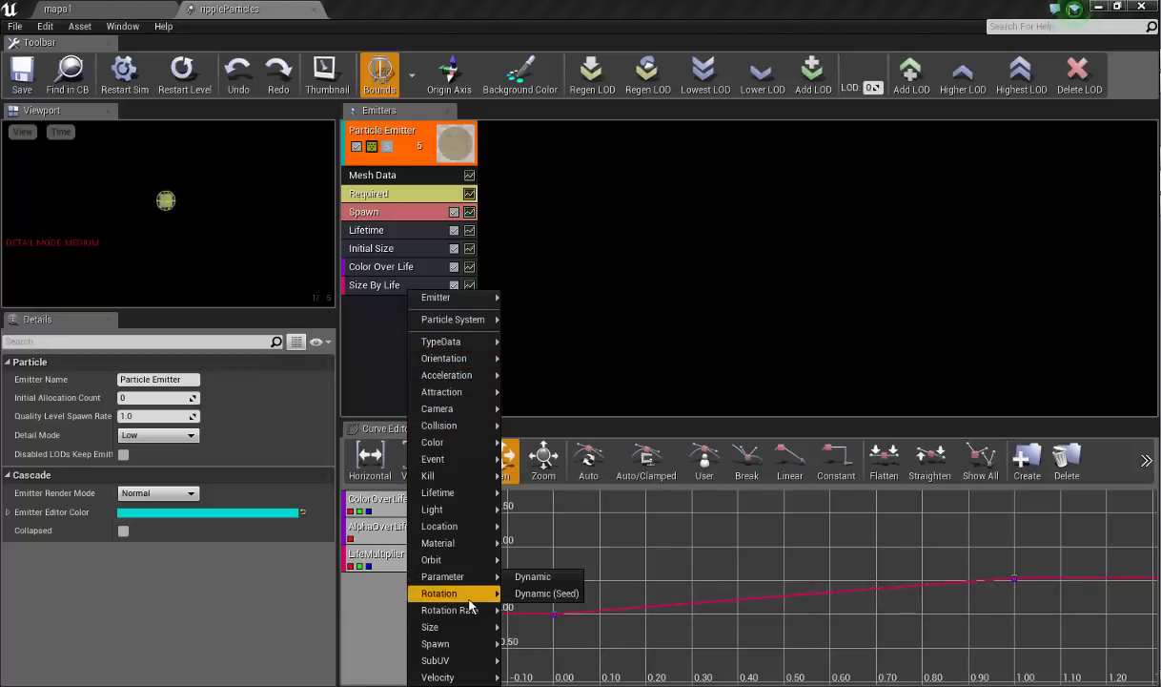
{"action": "mouse_move", "coordinate": [468, 600]}
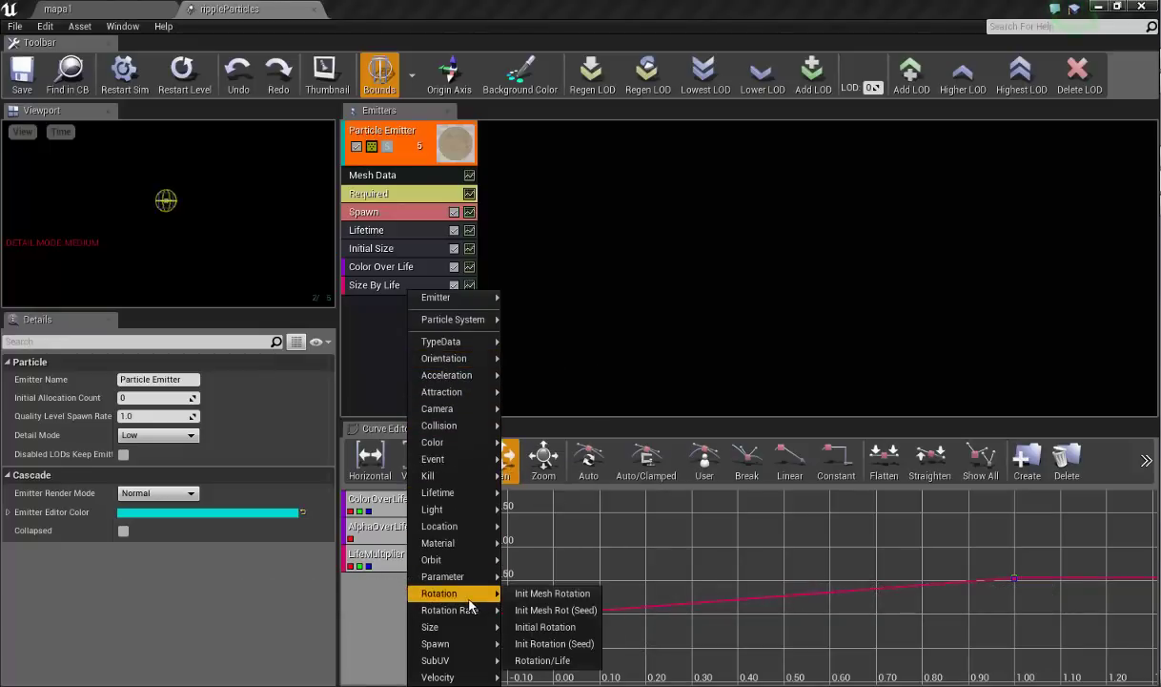
{"action": "left_click", "coordinate": [552, 594]}
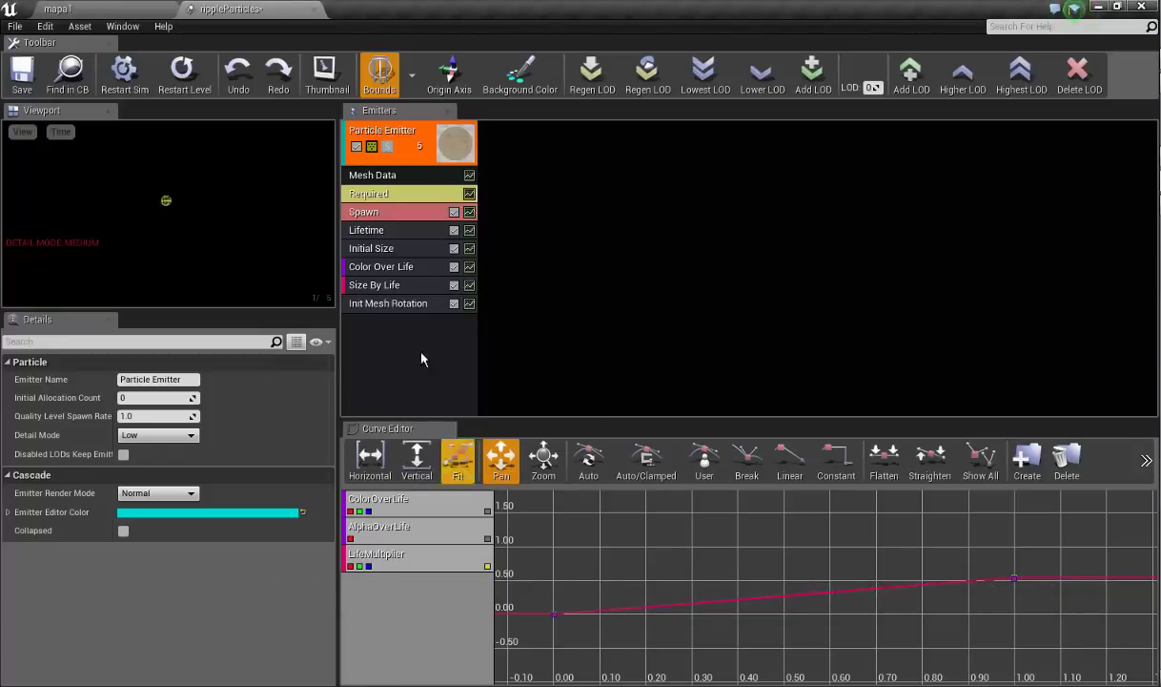
- Inspect the emitter's Required and Mesh Data settings, including the mesh orientation Z value
{"action": "left_click", "coordinate": [387, 304]}
{"action": "left_click", "coordinate": [383, 195]}
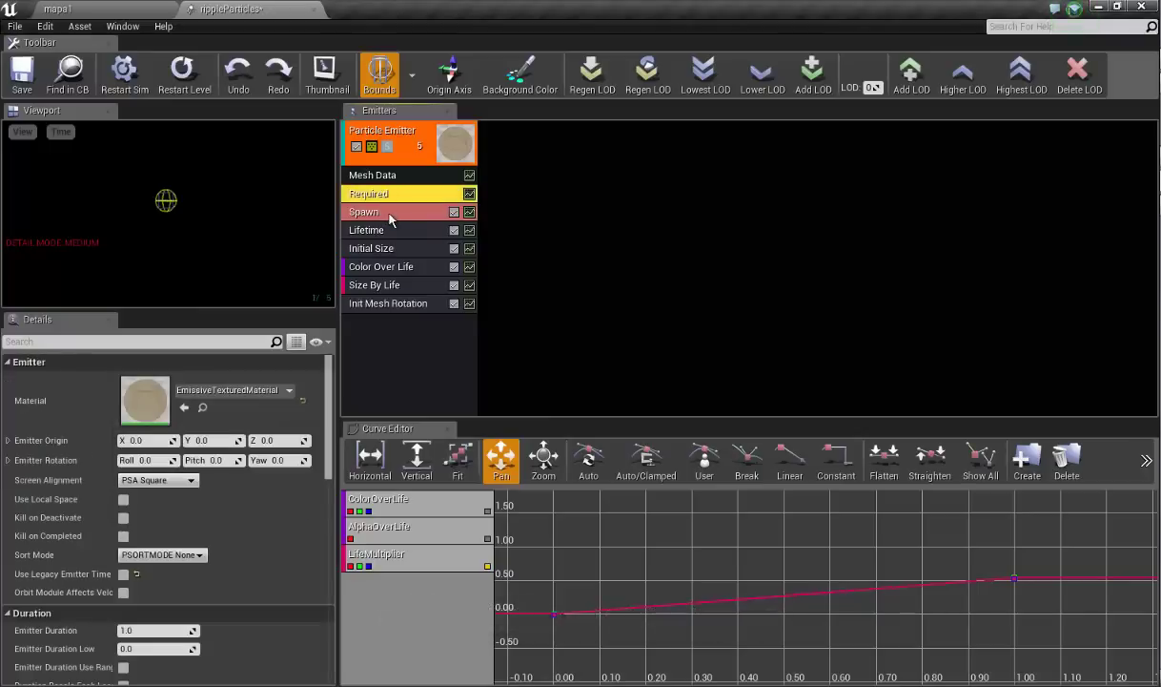
{"action": "key", "text": "XF86AudioRaiseVolume"}
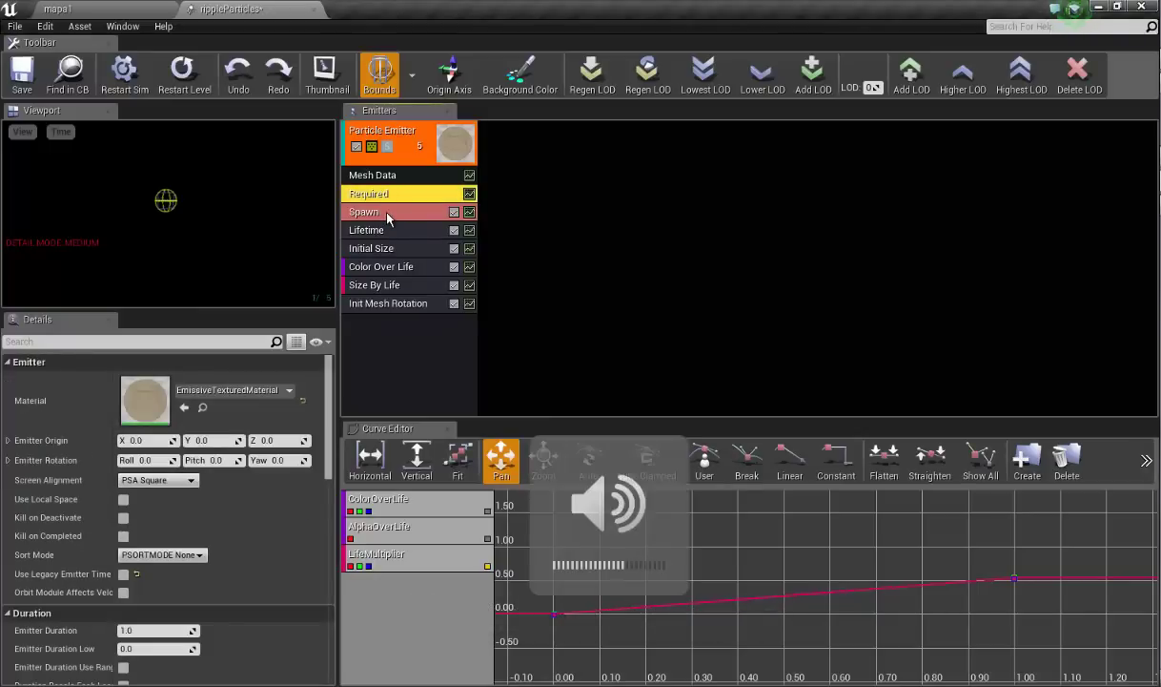
{"action": "left_click", "coordinate": [377, 173]}
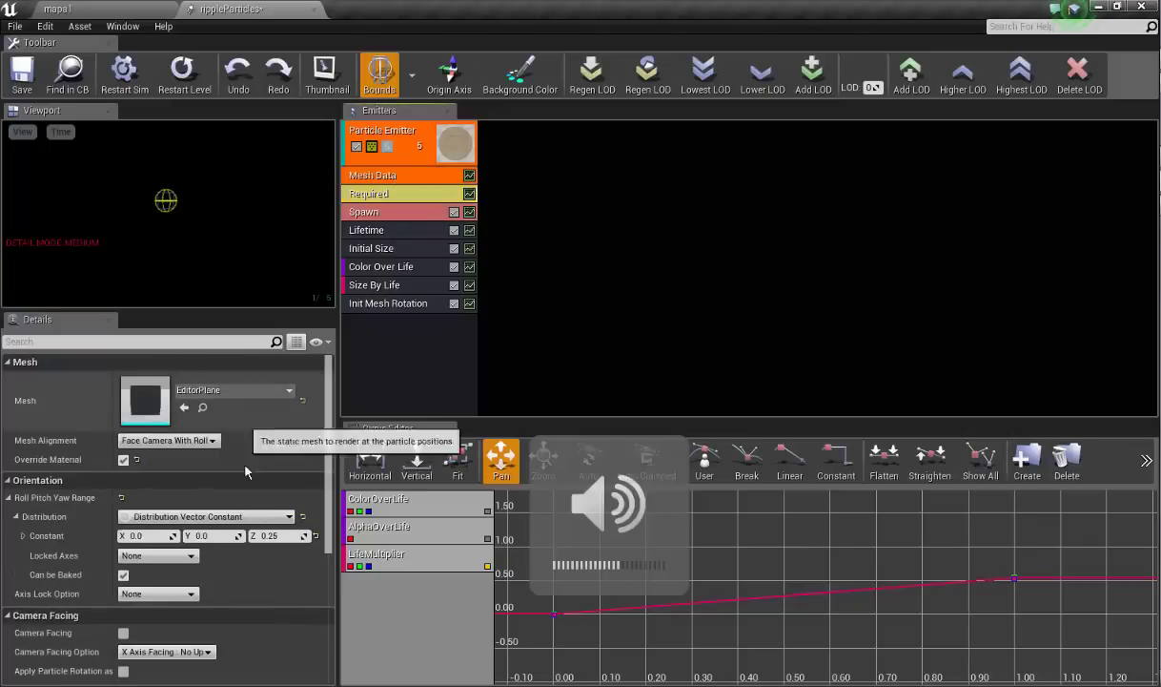
{"action": "left_click", "coordinate": [275, 536]}
{"action": "type", "text": "0"}
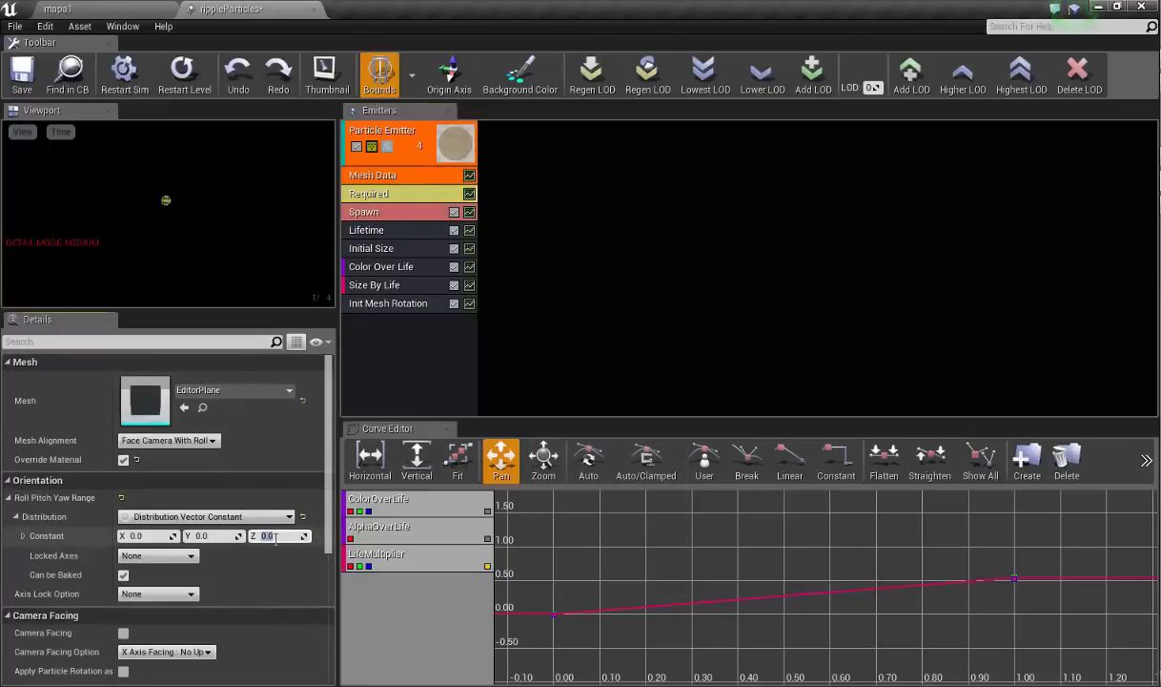
- Give Init Mesh Rotation a constant Start Rotation of X 0, Y 0.25, Z 0
{"action": "left_click", "coordinate": [369, 306]}
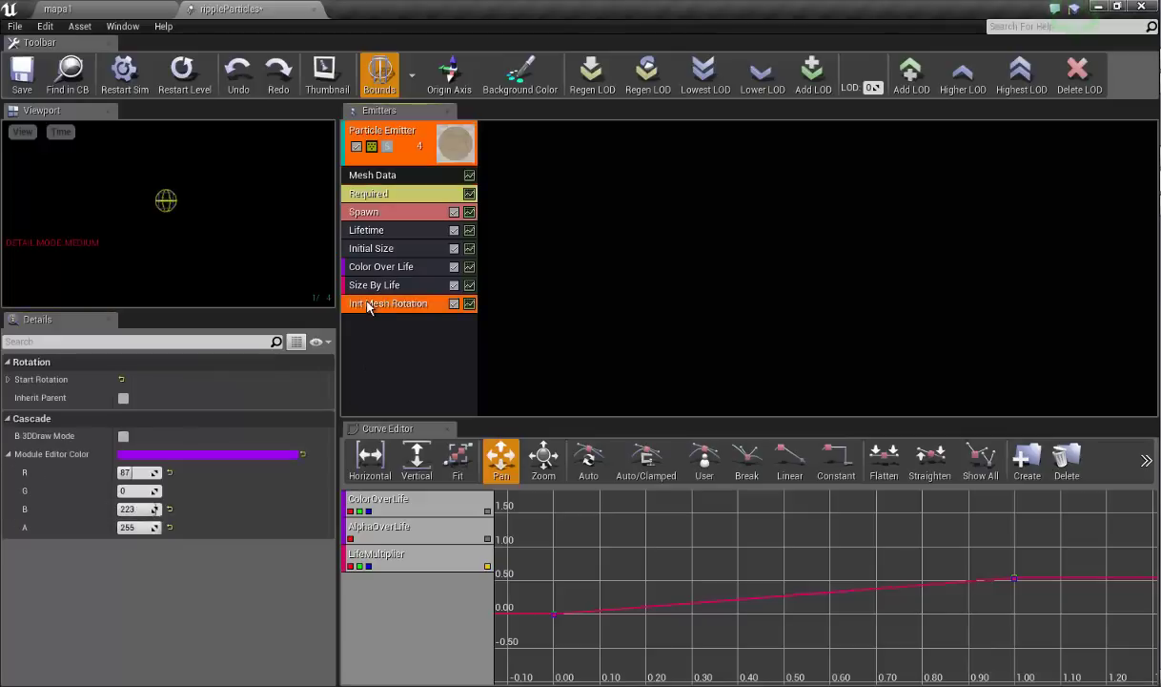
{"action": "left_click", "coordinate": [44, 380]}
{"action": "left_click", "coordinate": [51, 402]}
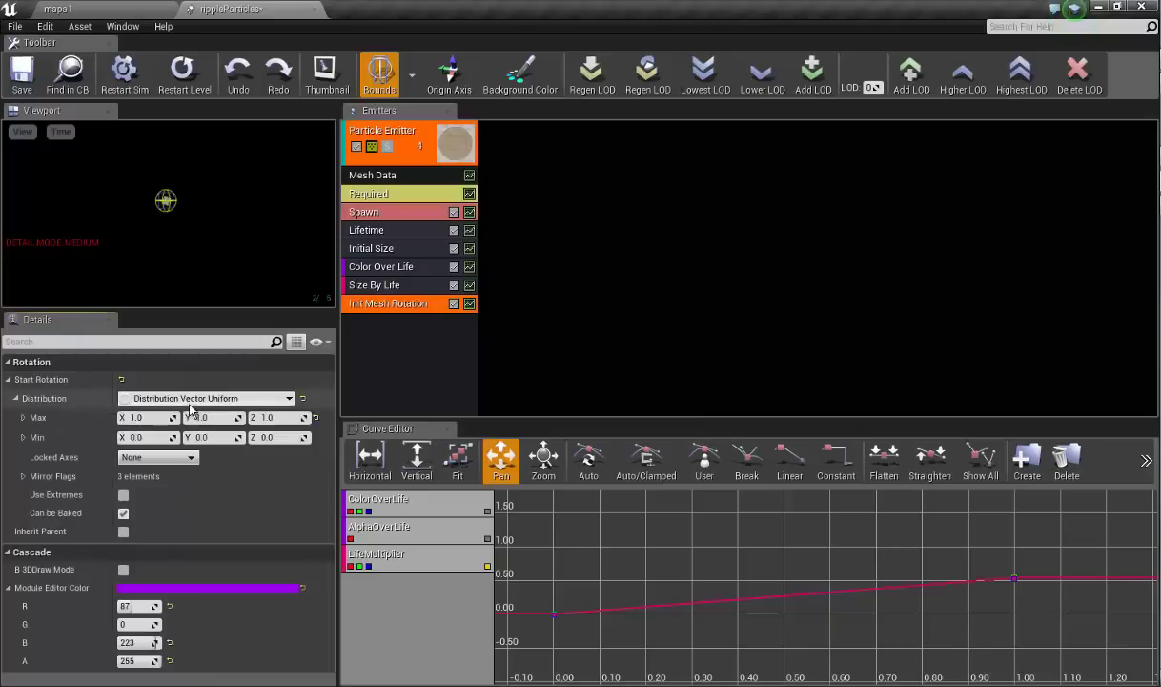
{"action": "left_click", "coordinate": [205, 397]}
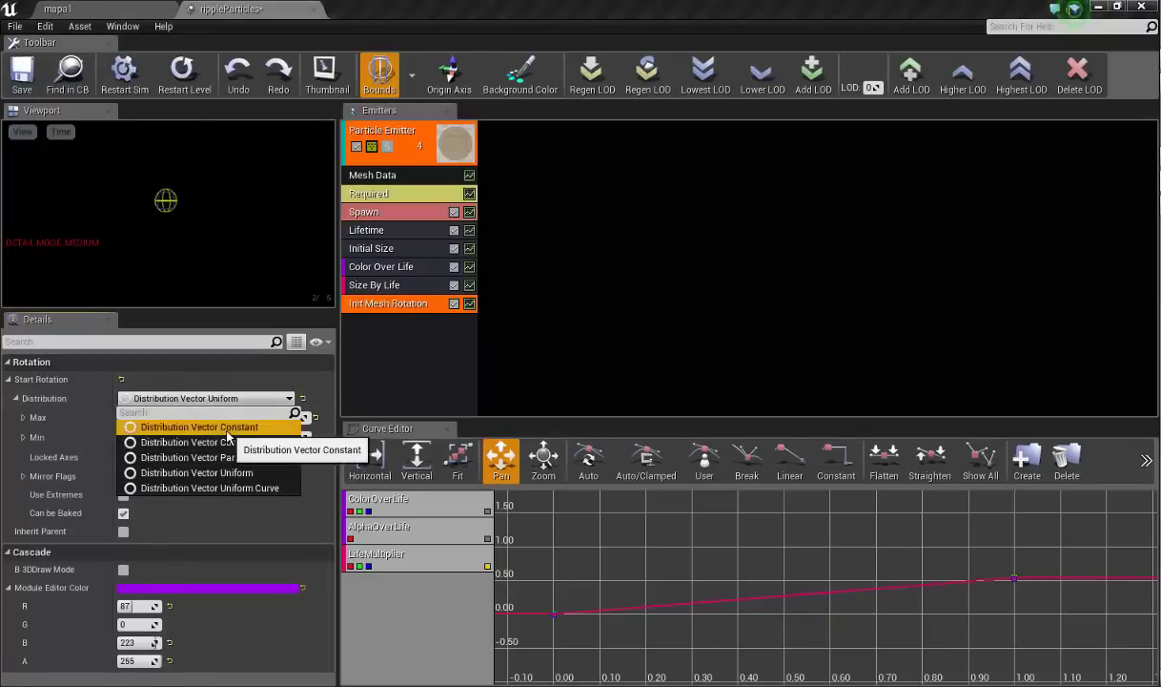
{"action": "left_click", "coordinate": [227, 426]}
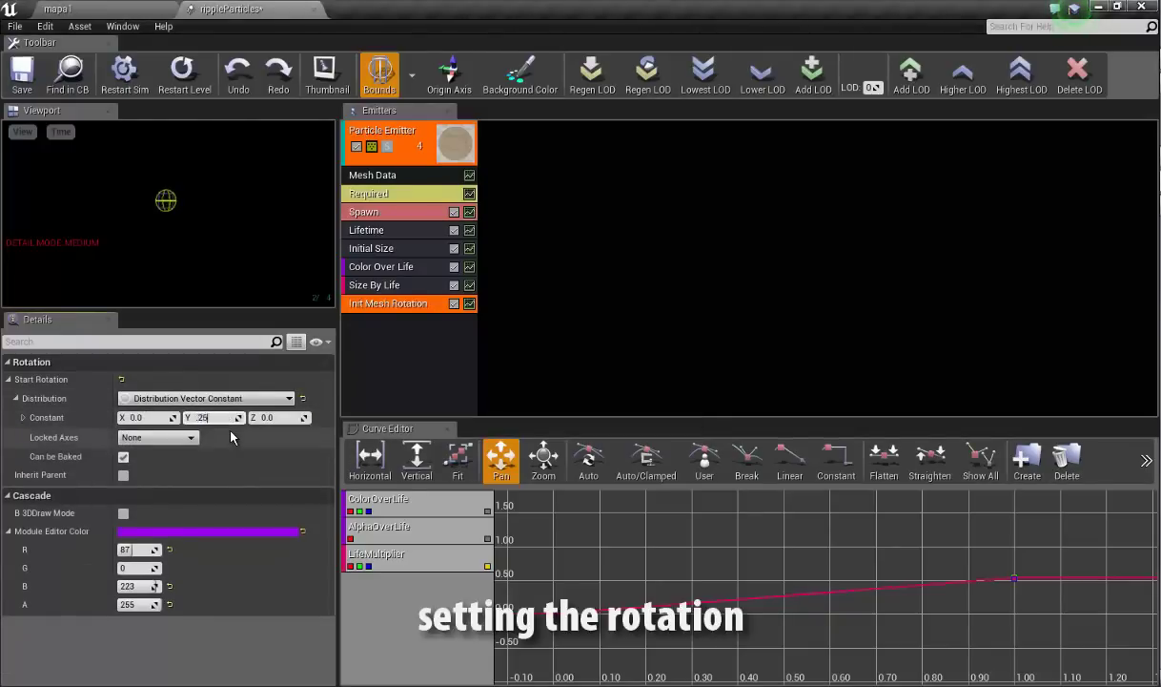
{"action": "key", "text": "Return"}
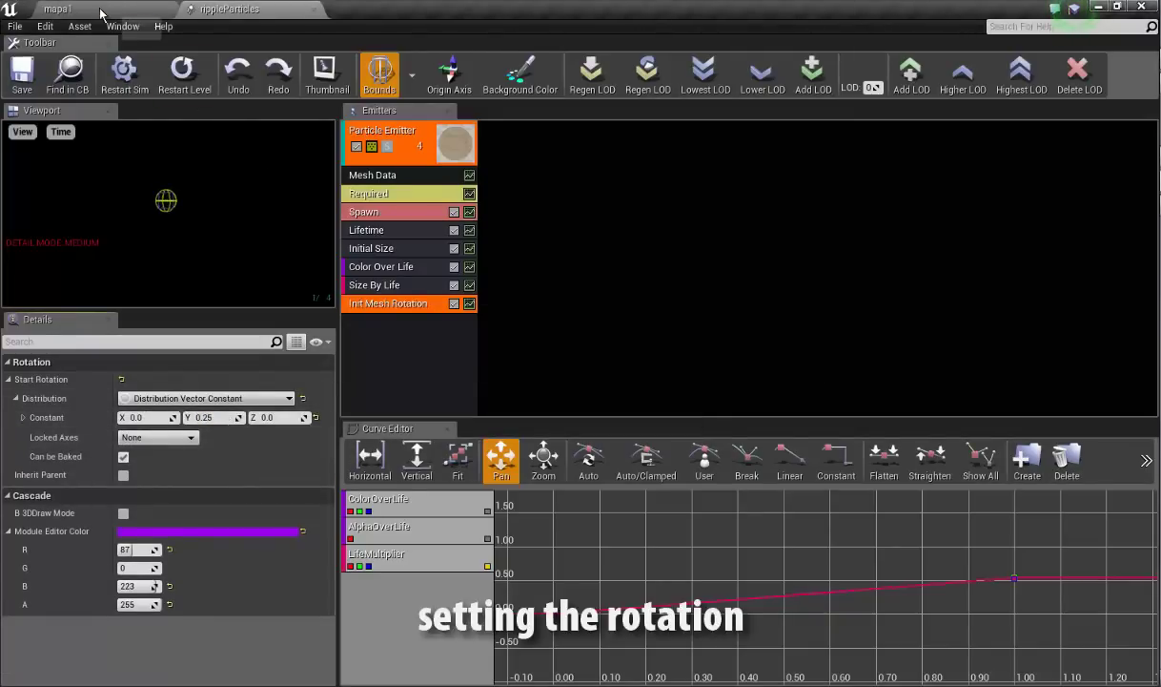
{"action": "left_click", "coordinate": [100, 14]}
- Play mapa1 to test the rotated ripple particles
{"action": "left_click", "coordinate": [488, 55]}
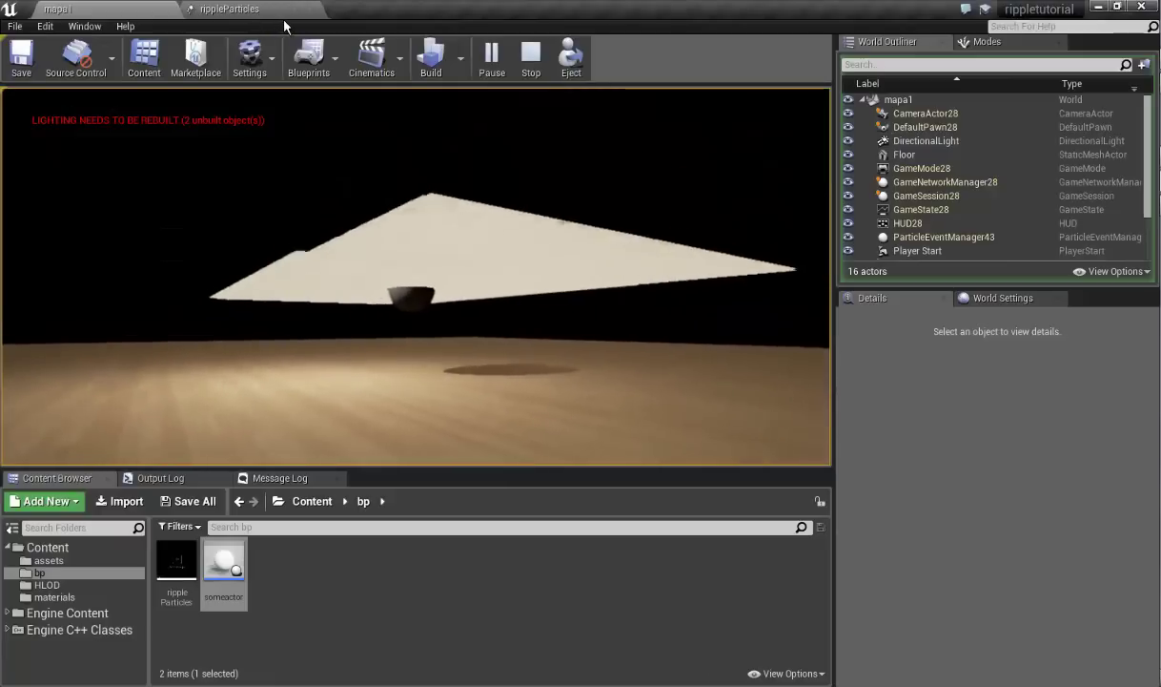
- Change the Init Mesh Rotation Start Rotation Y to -0.25
{"action": "key", "text": "Escape"}
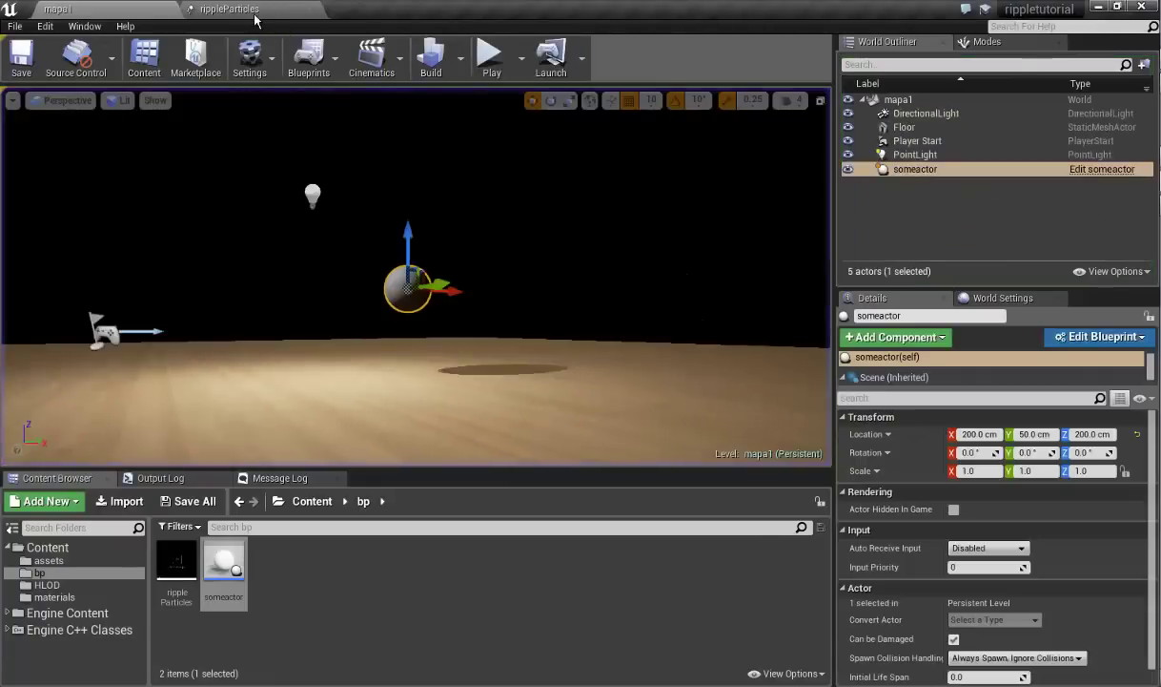
{"action": "left_click", "coordinate": [254, 14]}
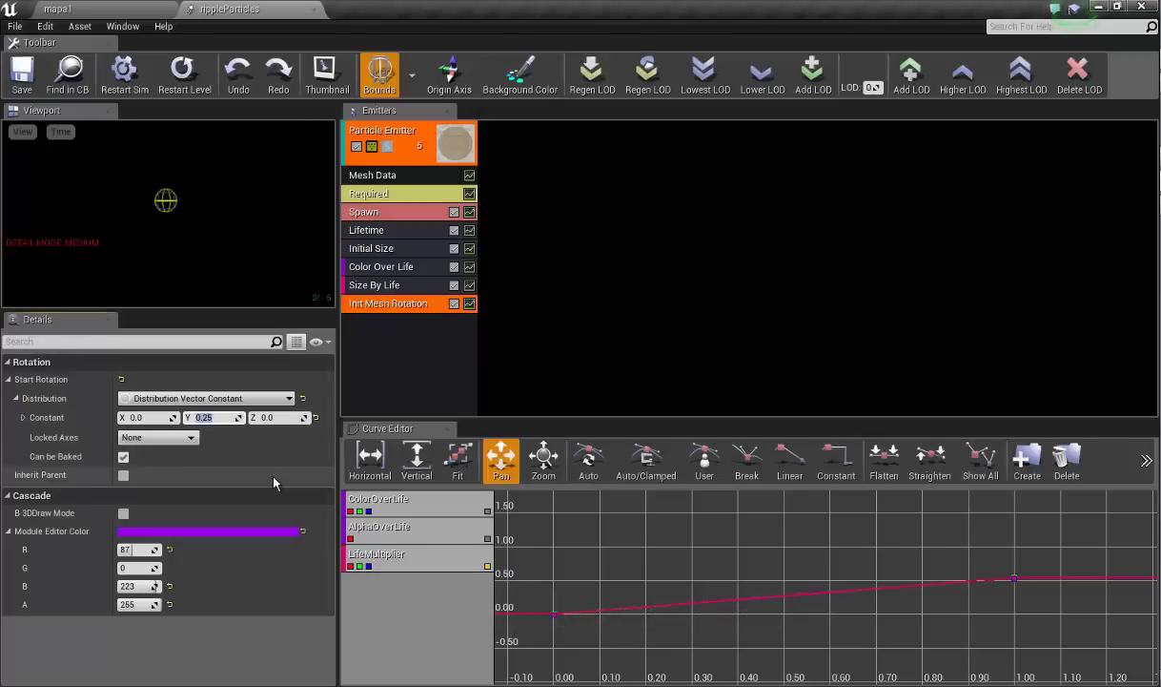
{"action": "type", "text": "-0.25"}
- Test-play mapa1 with the new rotation, then apply the completed lighting build
{"action": "left_click", "coordinate": [72, 8]}
{"action": "left_click", "coordinate": [485, 50]}
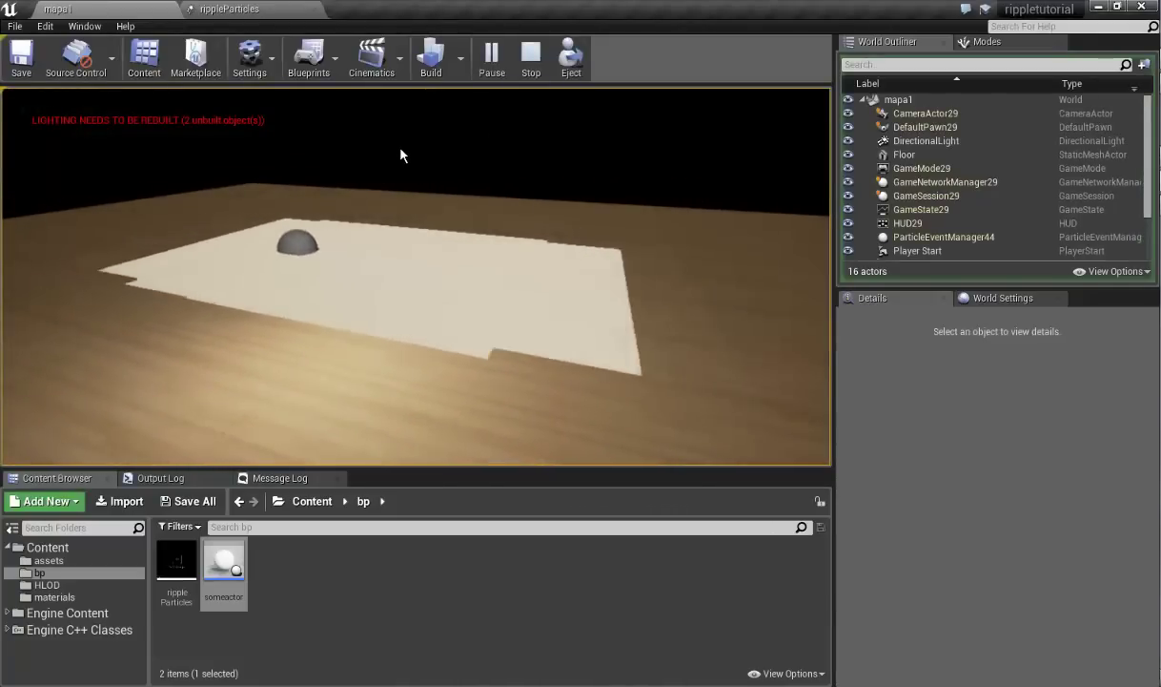
{"action": "key", "text": "Escape"}
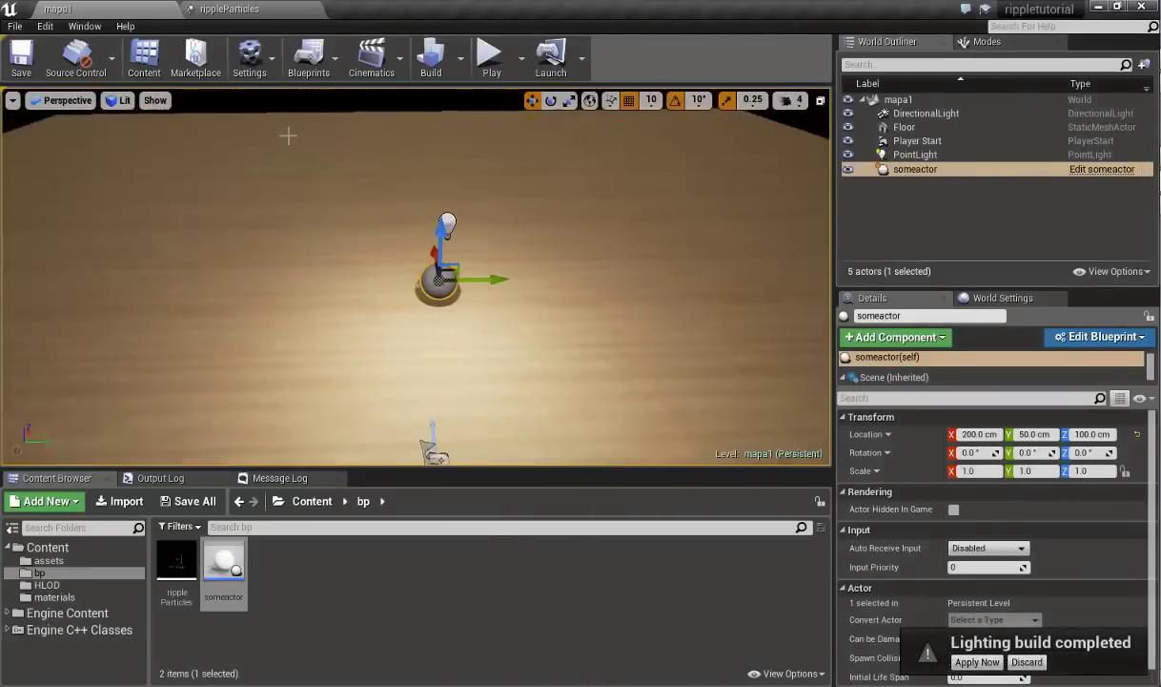
{"action": "left_click_drag", "start_coordinate": [291, 136], "coordinate": [436, 223]}
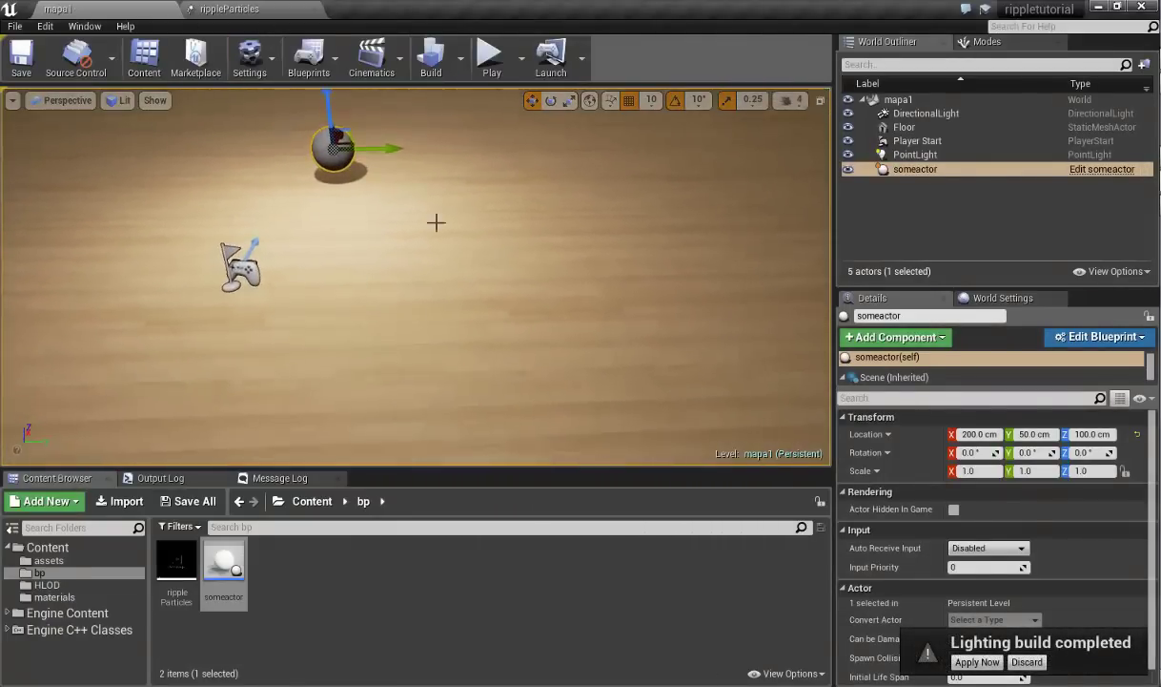
{"action": "left_click", "coordinate": [962, 666]}
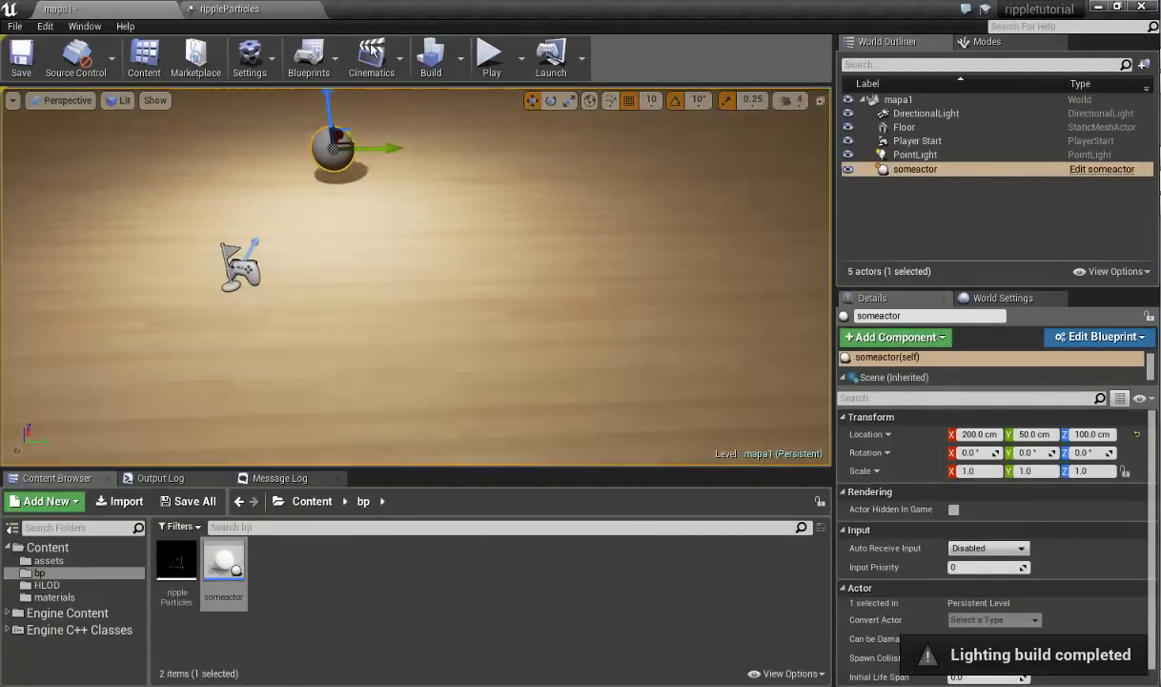
- Replace the emitter's EmissiveTexturedMaterial with ripplematerial in the Required module
{"action": "left_click", "coordinate": [255, 8]}
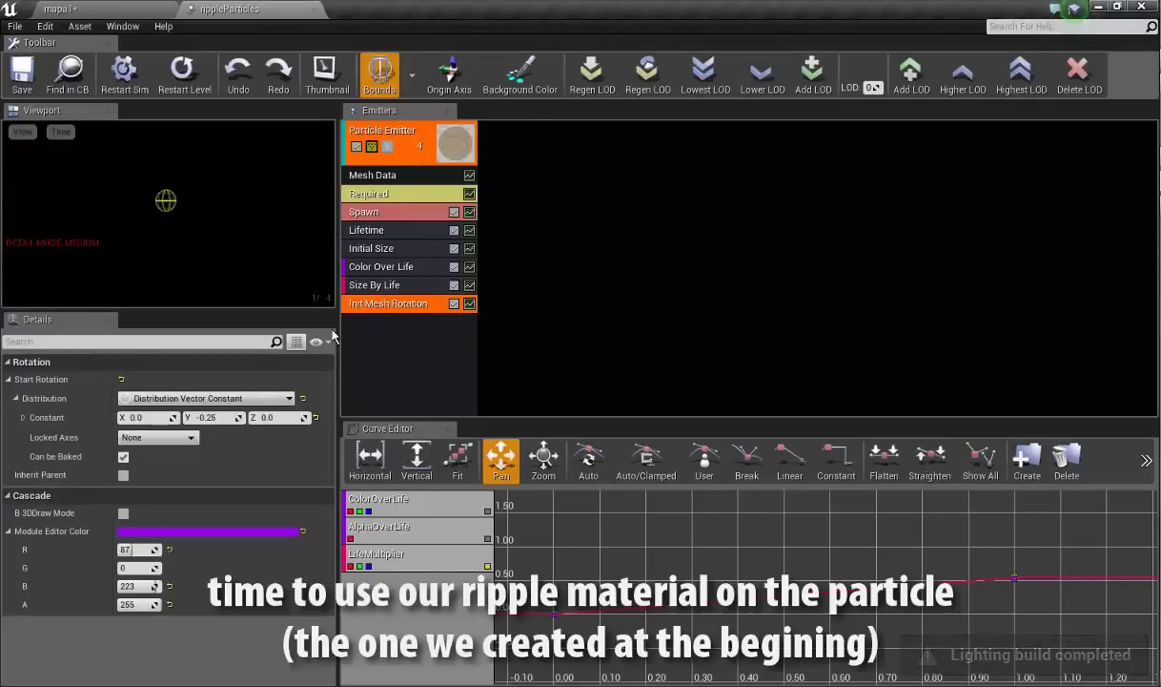
{"action": "left_click", "coordinate": [371, 195]}
{"action": "left_click", "coordinate": [377, 178]}
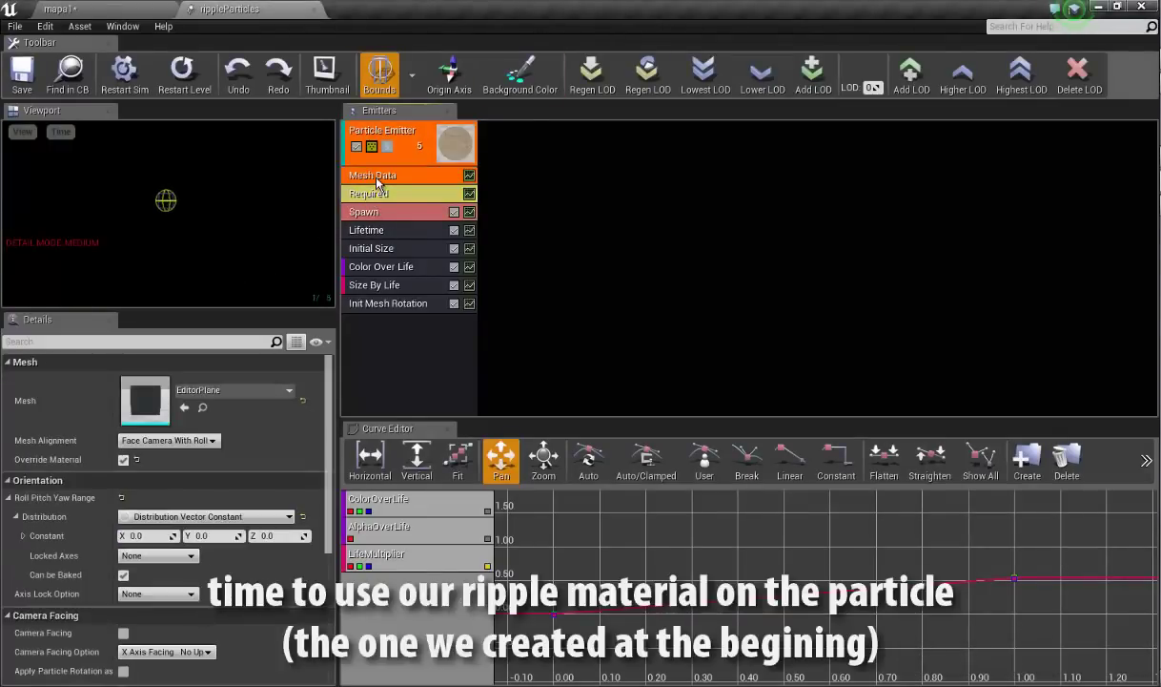
{"action": "left_click", "coordinate": [381, 192]}
{"action": "left_click", "coordinate": [244, 391]}
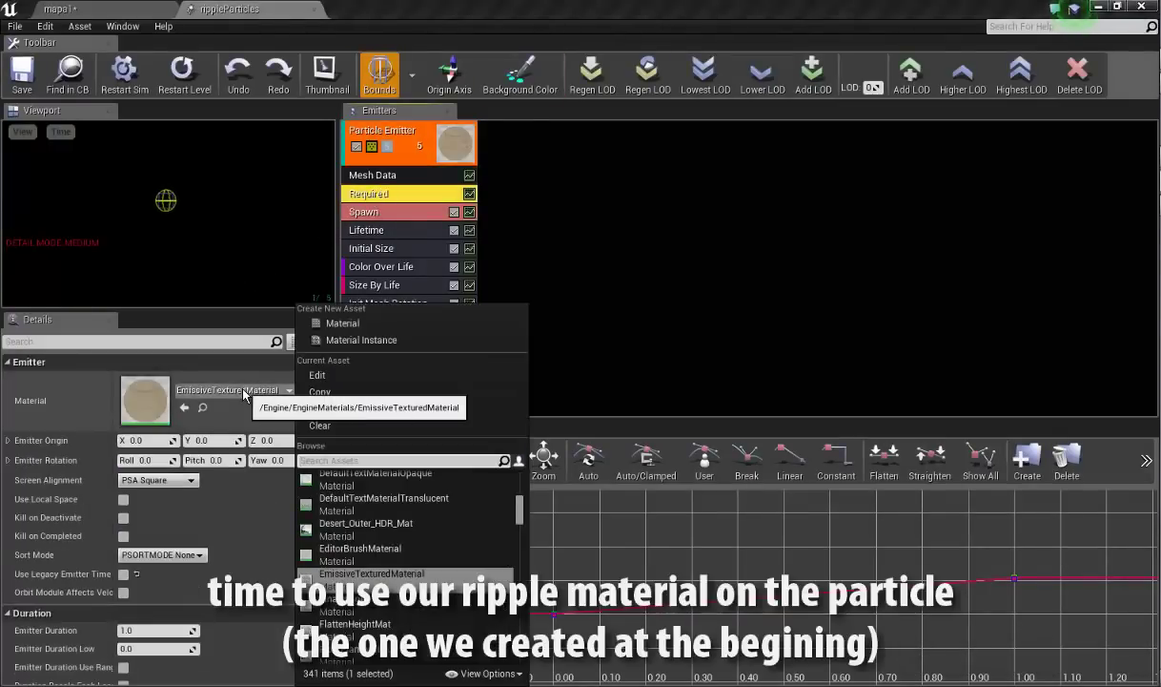
{"action": "type", "text": "ri"}
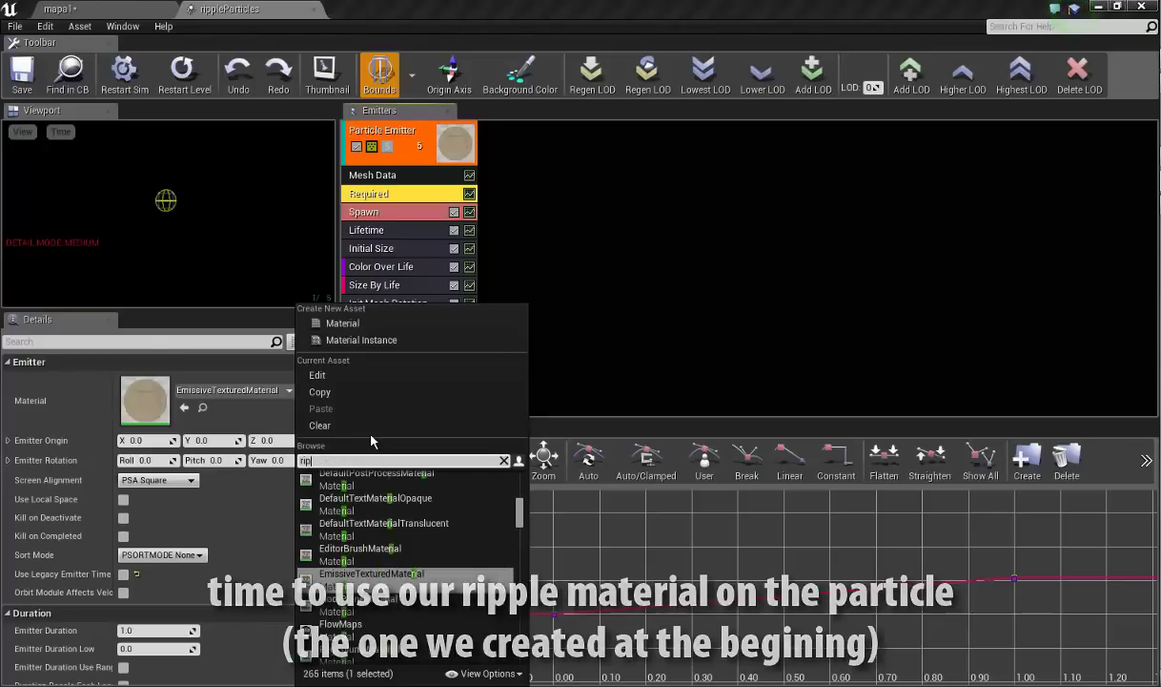
{"action": "type", "text": "p"}
{"action": "left_click", "coordinate": [362, 487]}
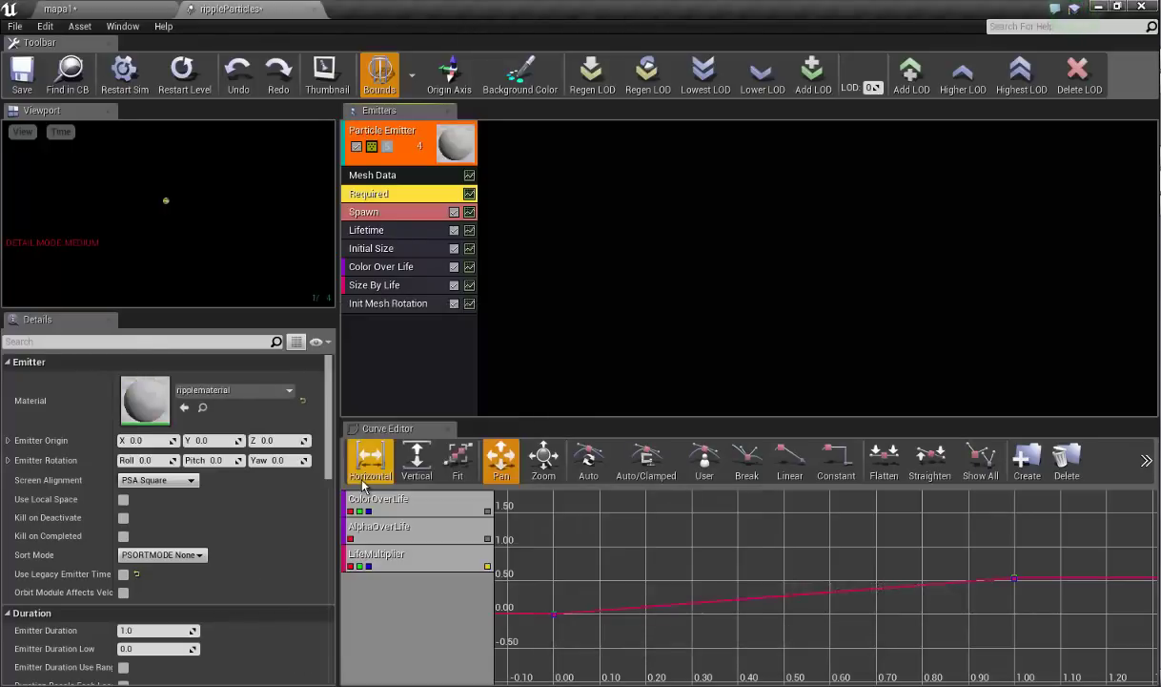
- Save the map with Ctrl+S and return to the mapa1 level
{"action": "key", "text": "ctrl+s"}
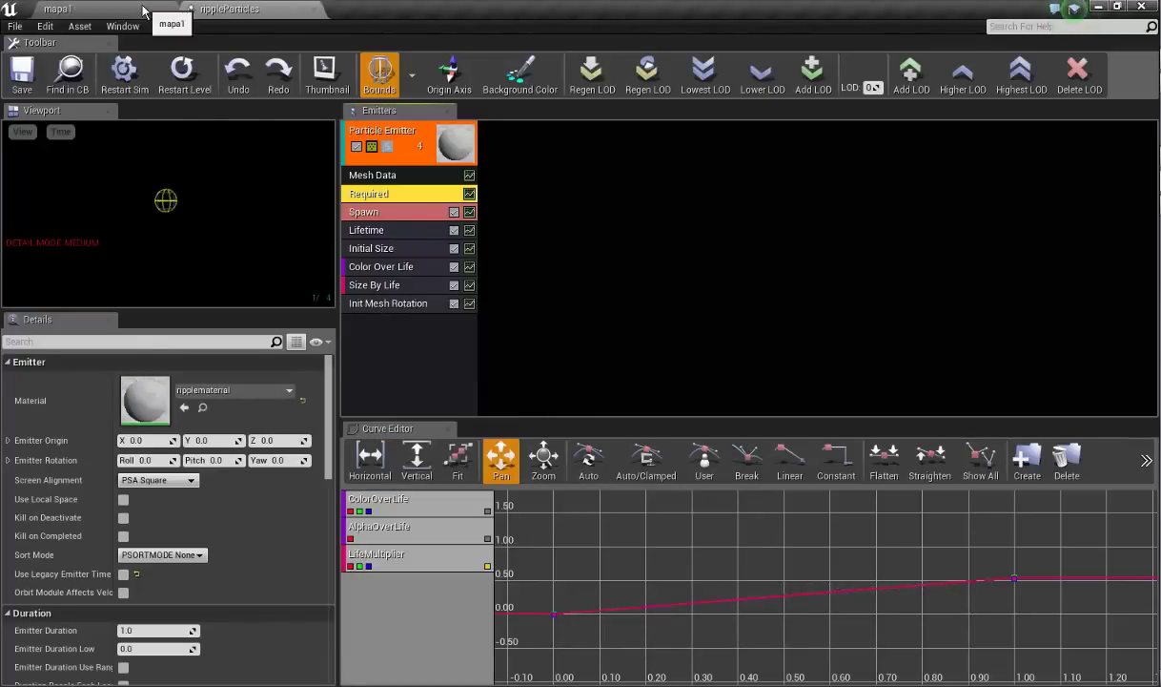
{"action": "left_click", "coordinate": [143, 9]}
{"action": "left_click", "coordinate": [277, 8]}
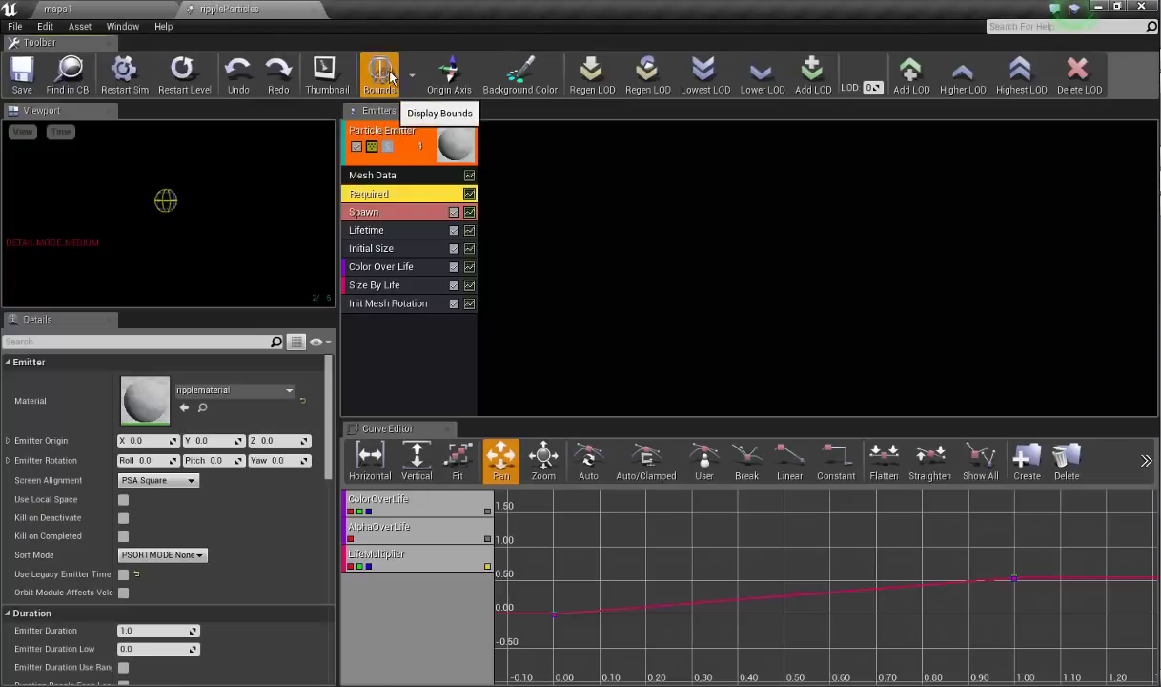
{"action": "left_click", "coordinate": [134, 8]}
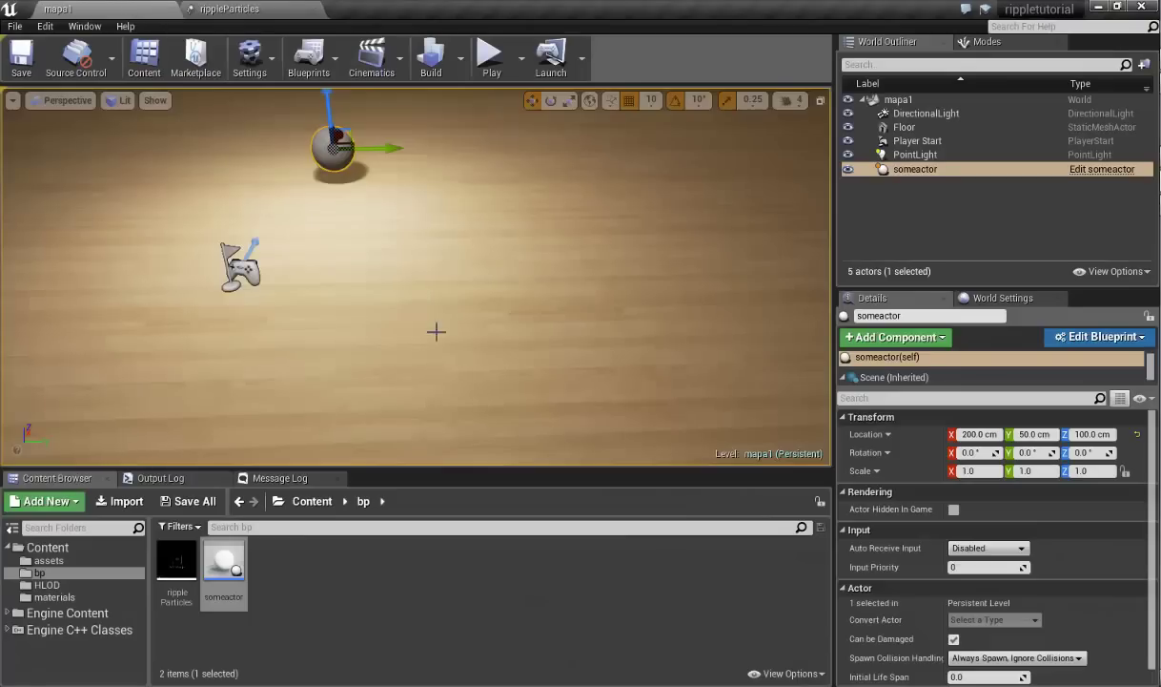
- Test-play mapa1 to watch ring ripples trailing the moving sphere, then close the previews
{"action": "left_click", "coordinate": [493, 69]}
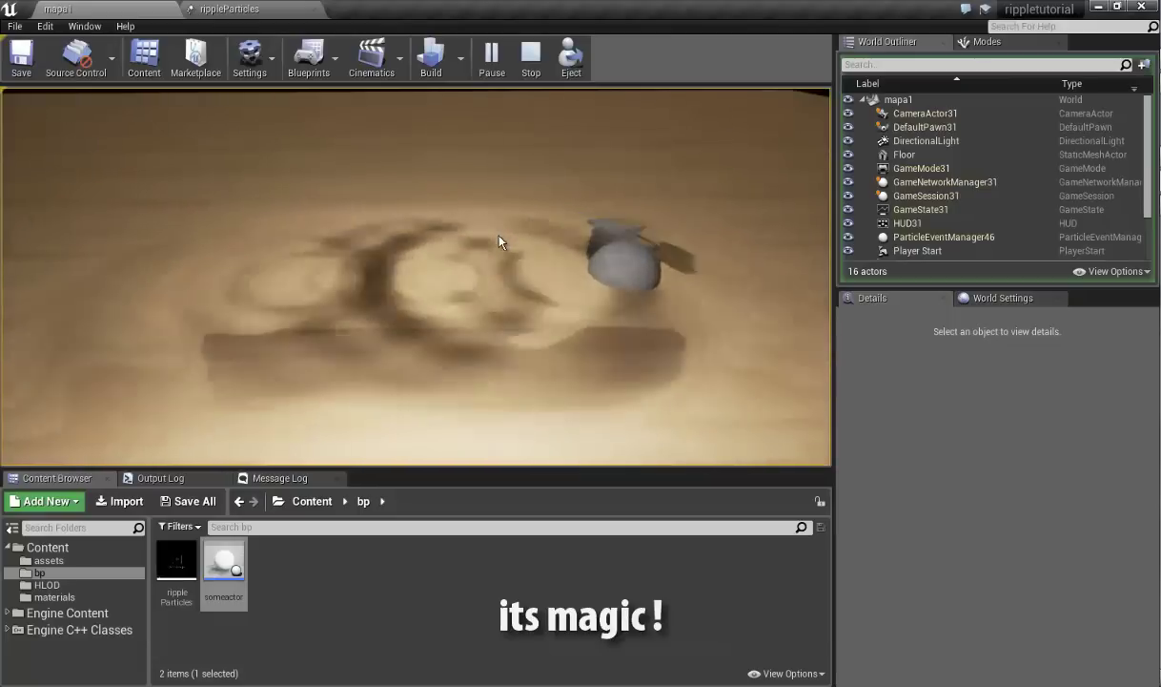
{"action": "key", "text": "Escape"}
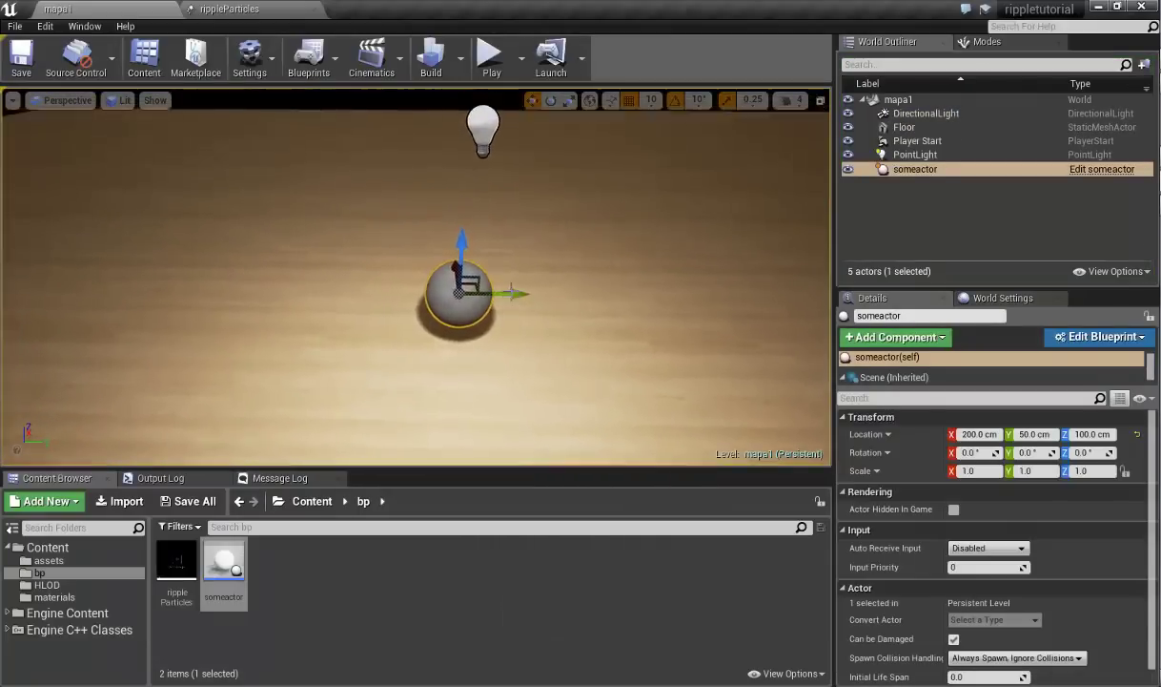
{"action": "left_click_drag", "start_coordinate": [520, 303], "coordinate": [518, 299]}
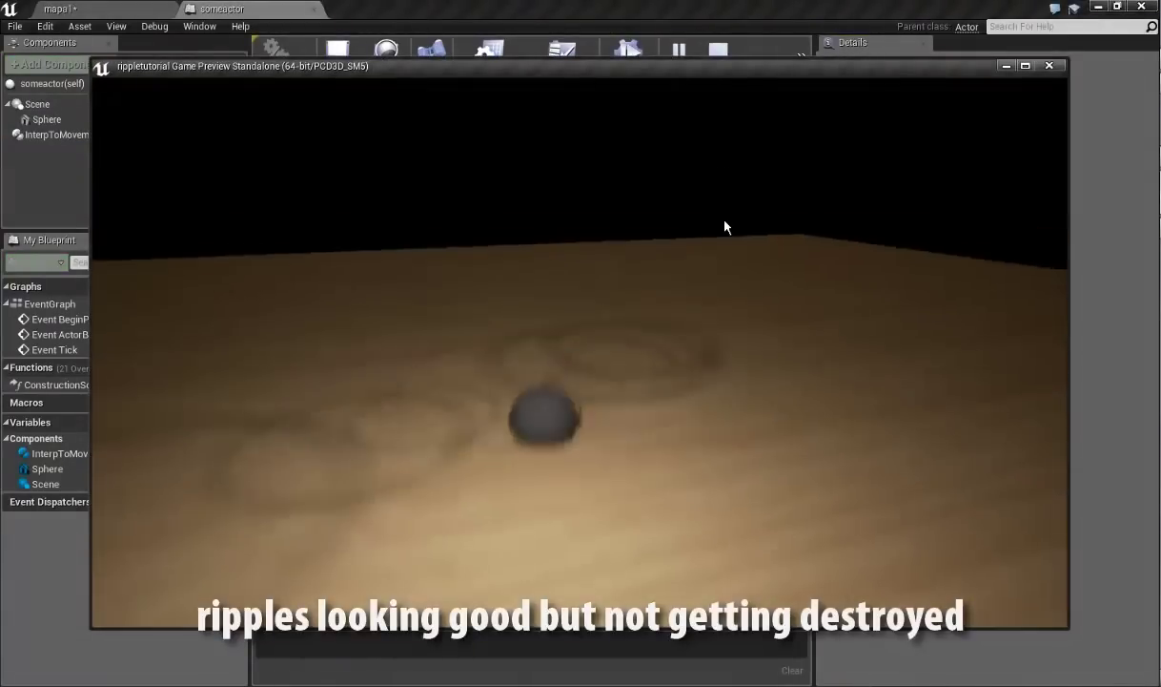
{"action": "left_click_drag", "start_coordinate": [720, 170], "coordinate": [713, 251]}
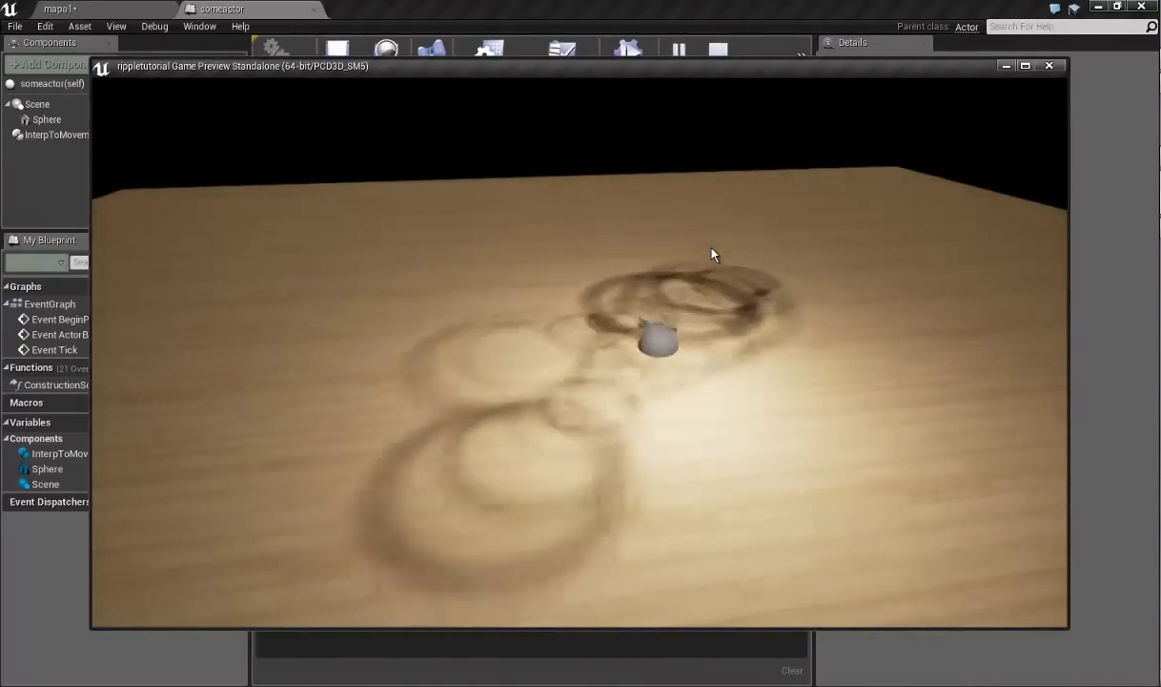
{"action": "key", "text": "Escape"}
{"action": "left_click", "coordinate": [89, 9]}
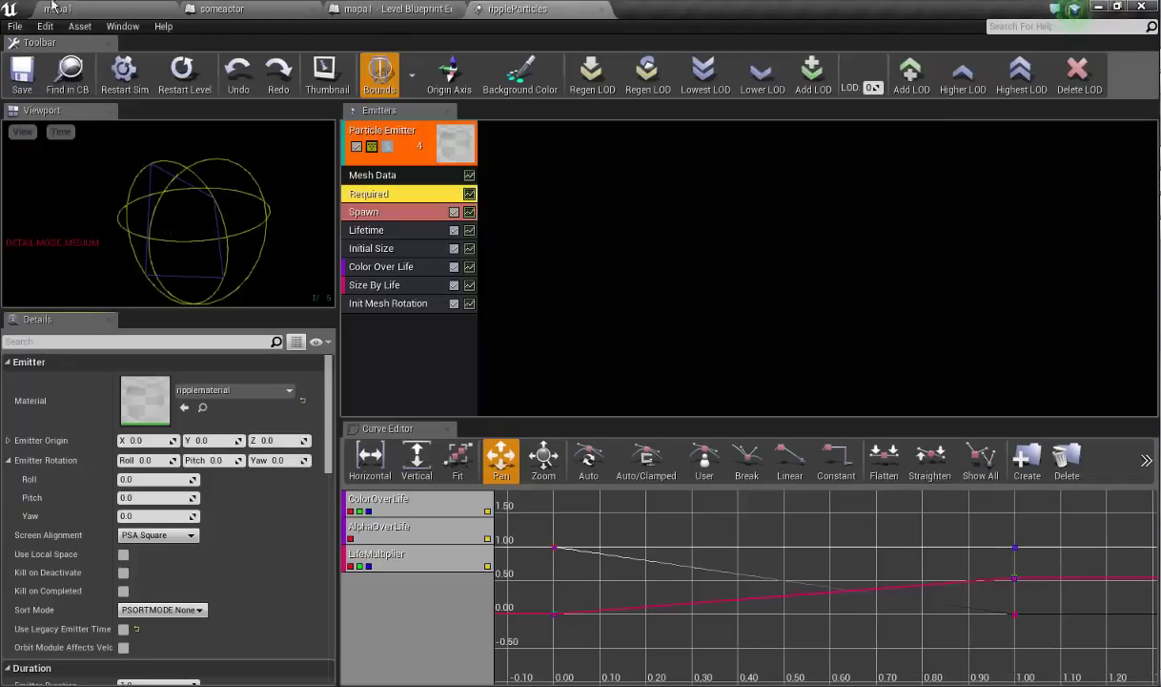
- Set the rippleParticles Required module's Emitter Loops to 1
{"action": "left_click", "coordinate": [47, 9]}
{"action": "left_click", "coordinate": [520, 8]}
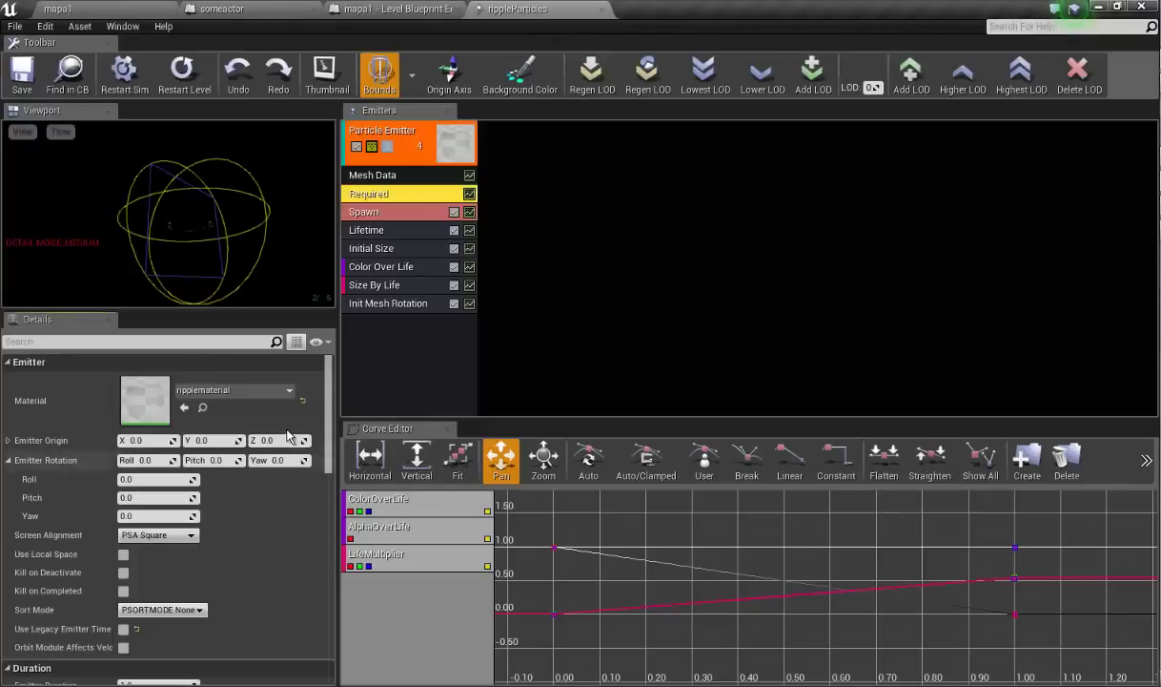
{"action": "left_click", "coordinate": [391, 231]}
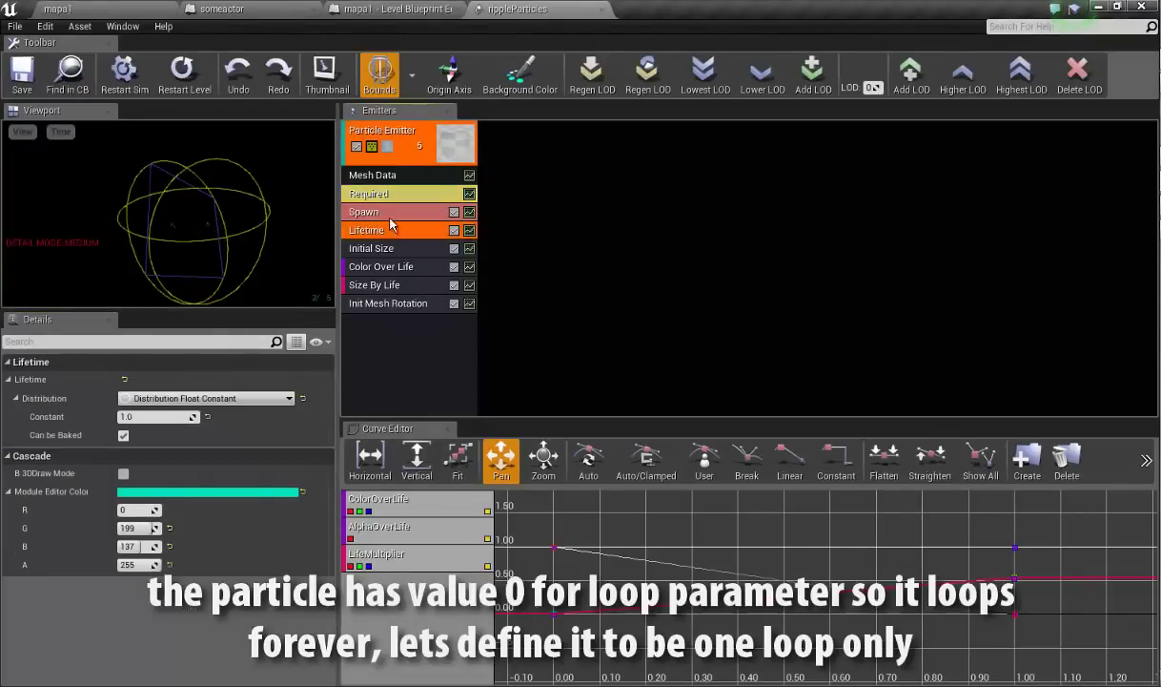
{"action": "left_click", "coordinate": [391, 218]}
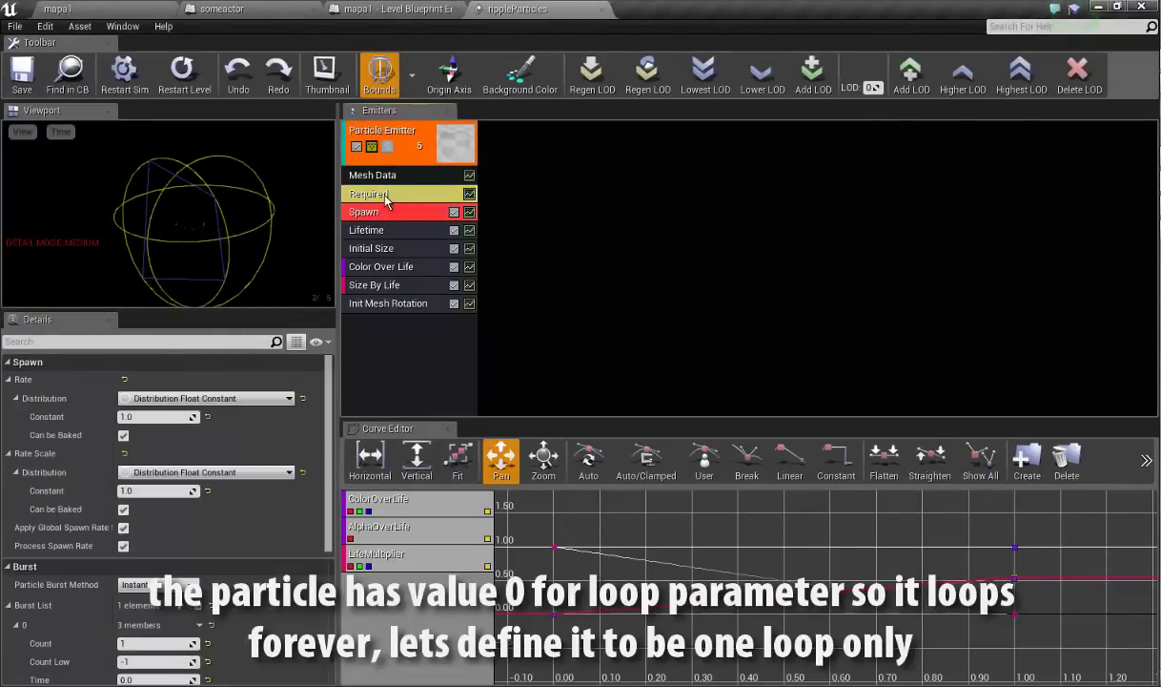
{"action": "left_click", "coordinate": [387, 199]}
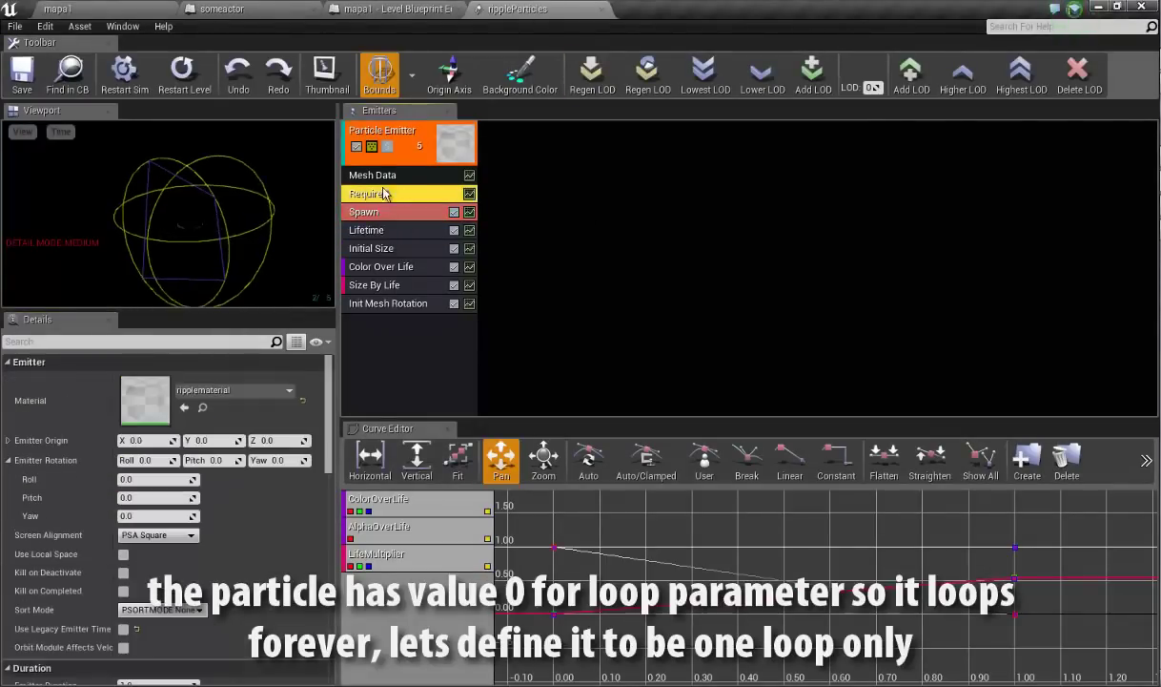
{"action": "left_click", "coordinate": [144, 342]}
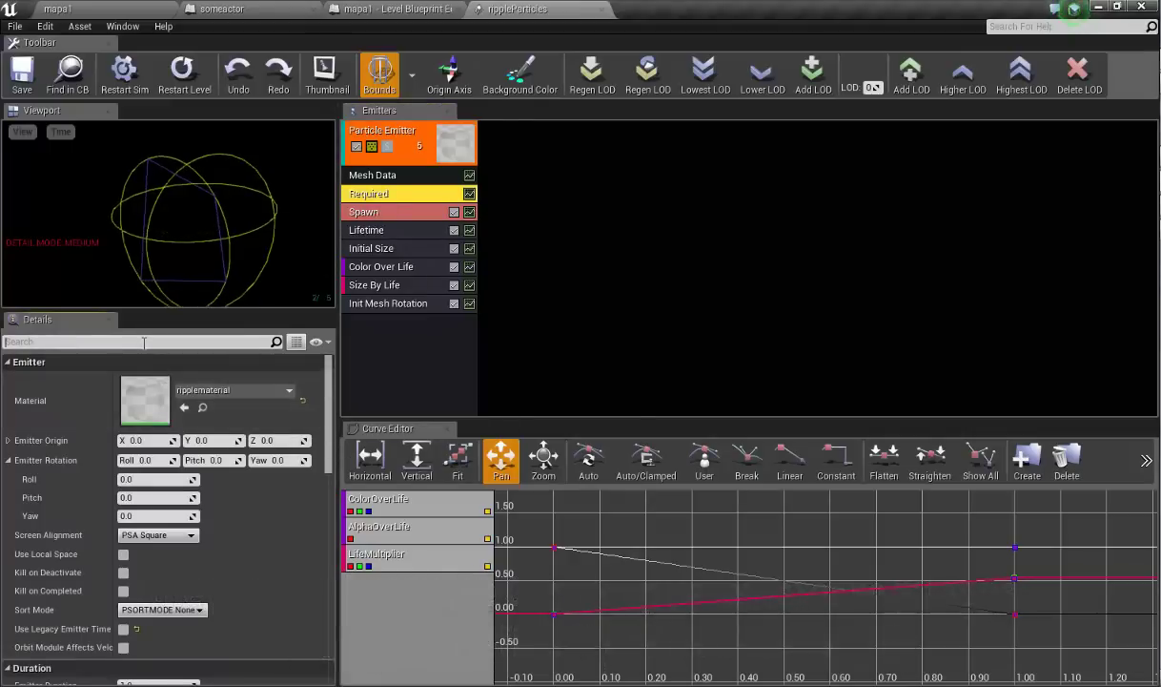
{"action": "type", "text": "loop"}
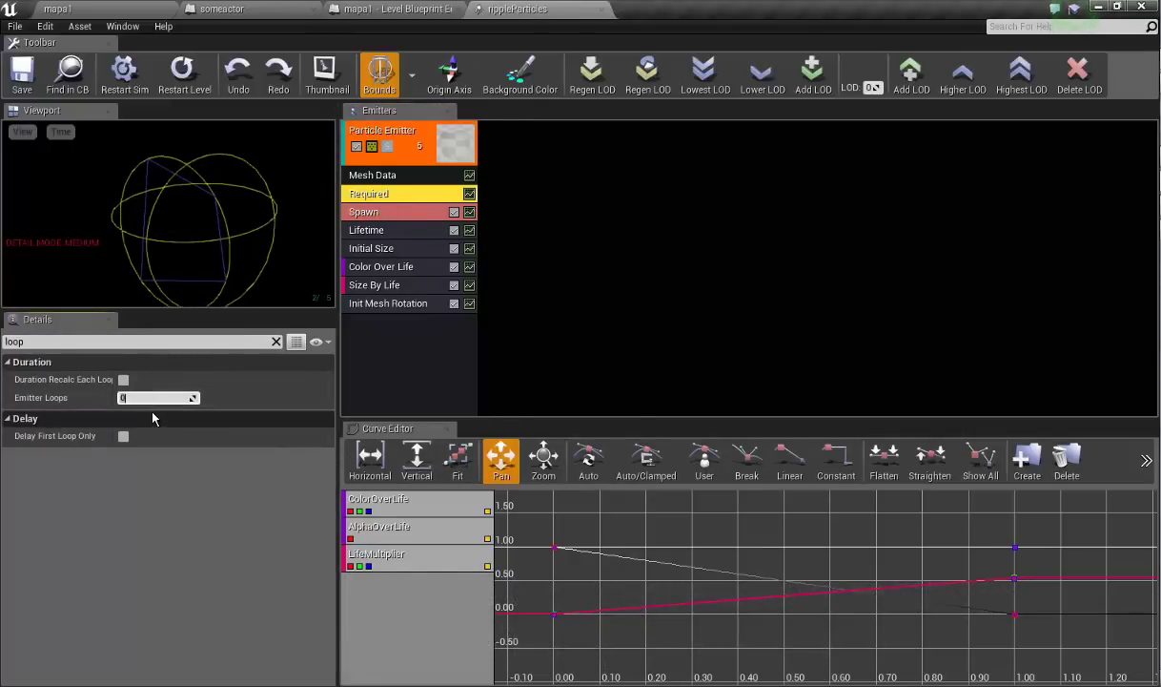
{"action": "type", "text": "1"}
{"action": "key", "text": "Return"}
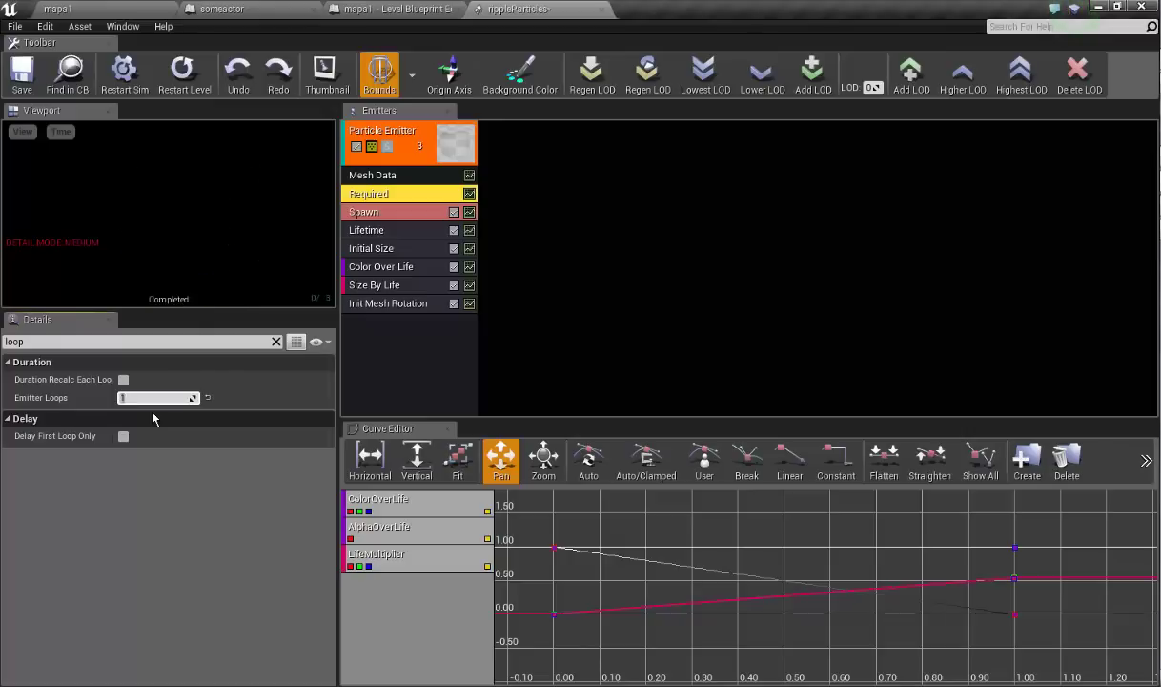
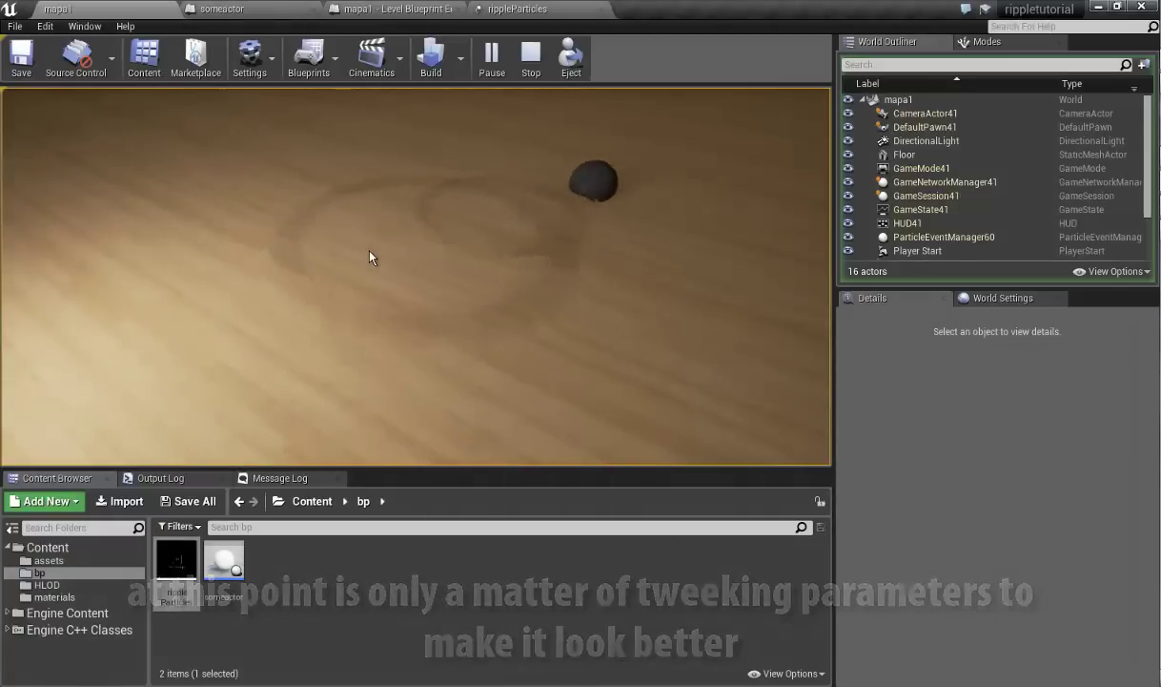
- Stop the game preview, tilt the viewport over the floor, and frame the someactor sphere
{"action": "key", "text": "Escape"}
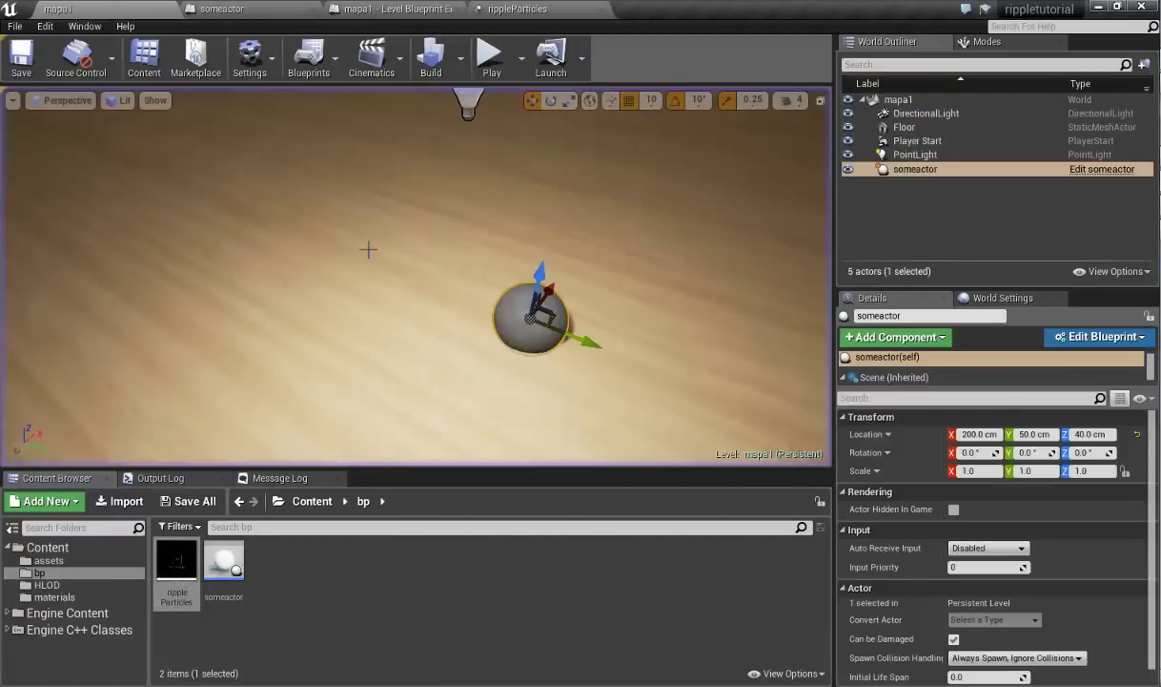
{"action": "right_click_drag", "start_coordinate": [570, 281], "coordinate": [570, 281]}
{"action": "key", "text": "f"}
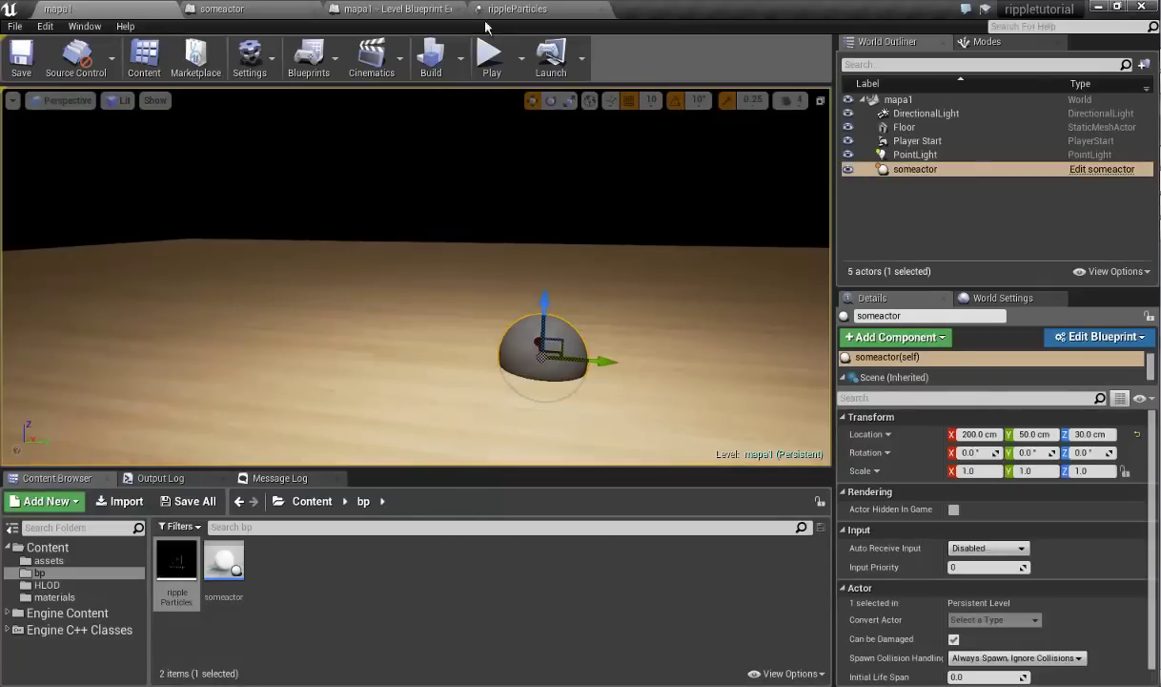
- Shorten the Level Blueprint Delay duration from 4 to 1 and launch a standalone game preview
{"action": "left_click", "coordinate": [432, 9]}
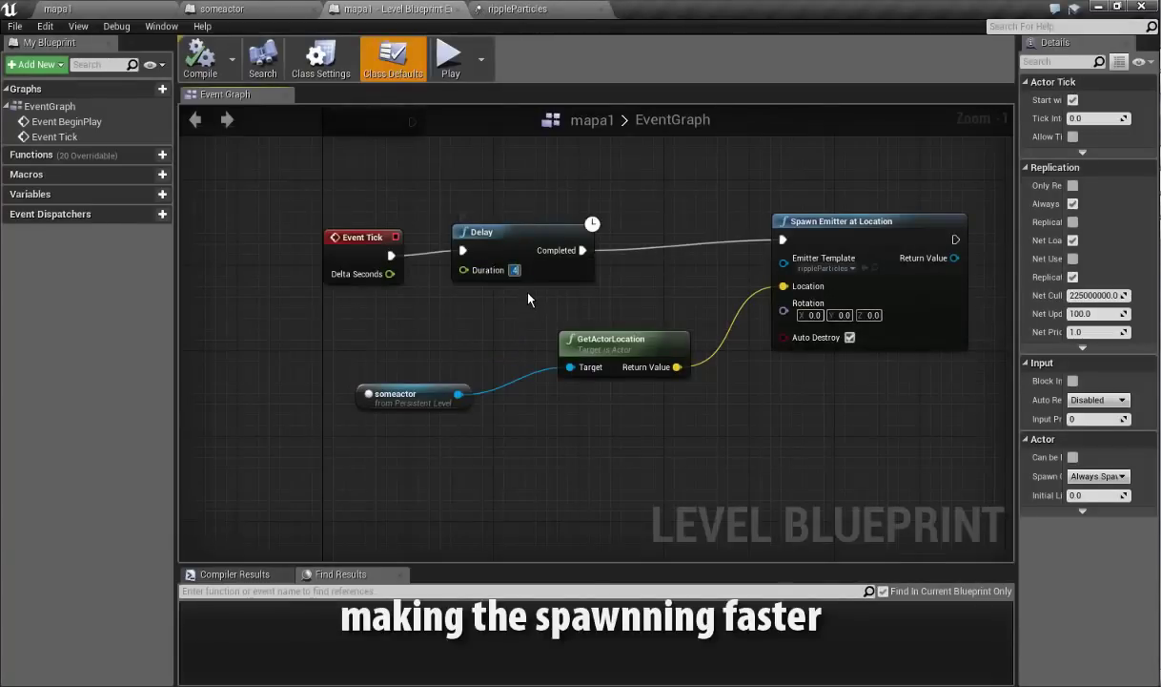
{"action": "type", "text": "1"}
{"action": "left_click", "coordinate": [450, 59]}
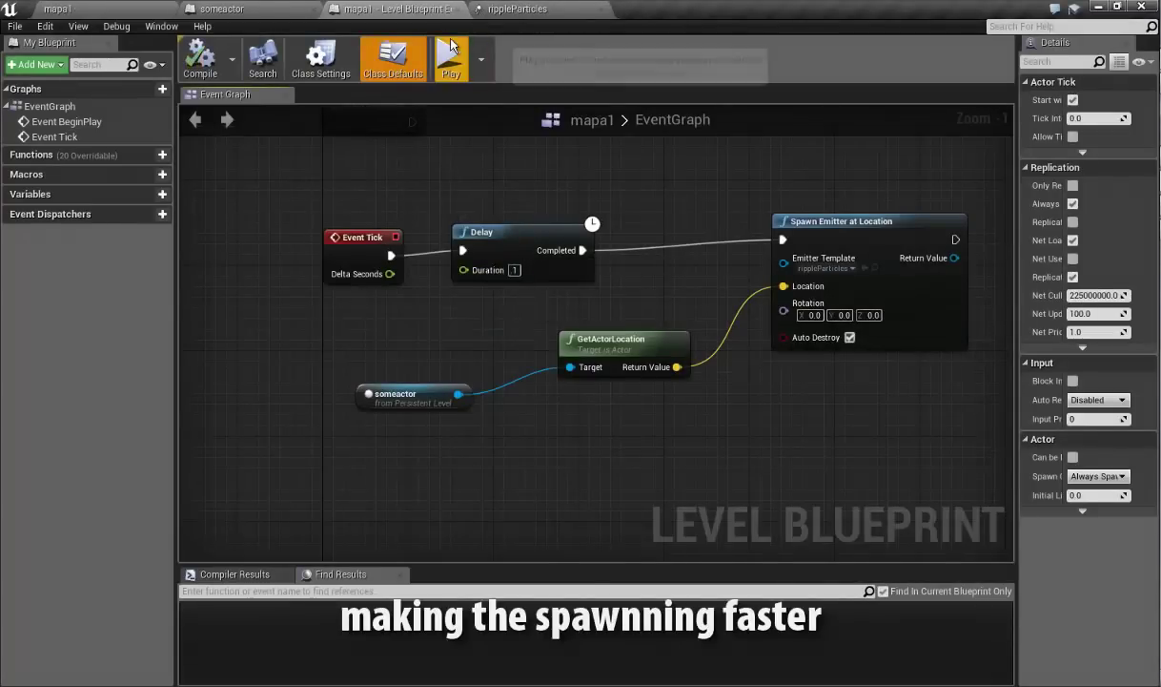